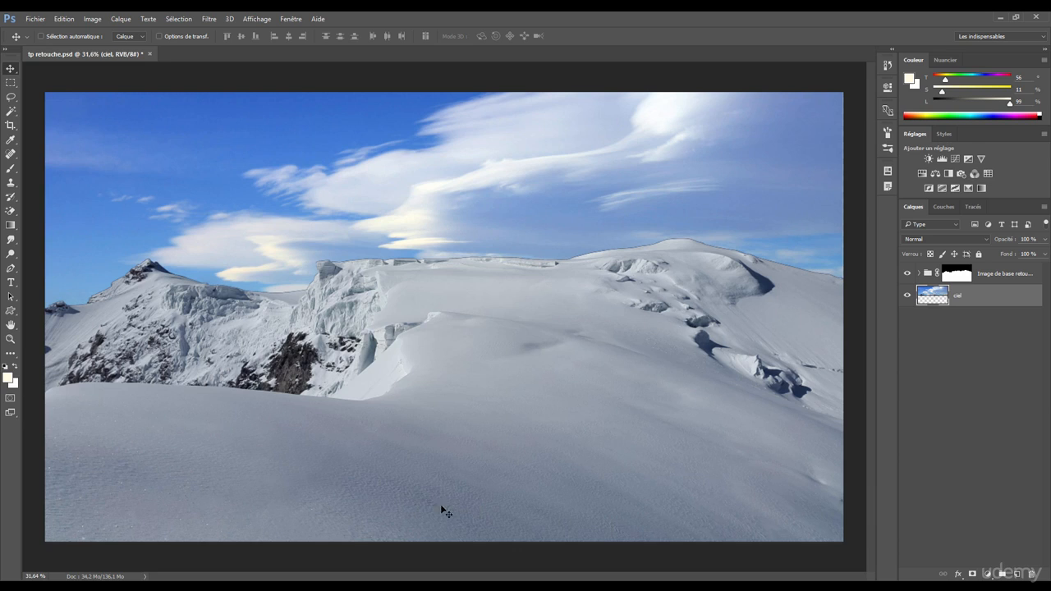
Set the Eyedropper's sample size to Moyenne 51 x 51 and sample the foreground snow's colour and the blue sky's colour for comparison
click(10, 140)
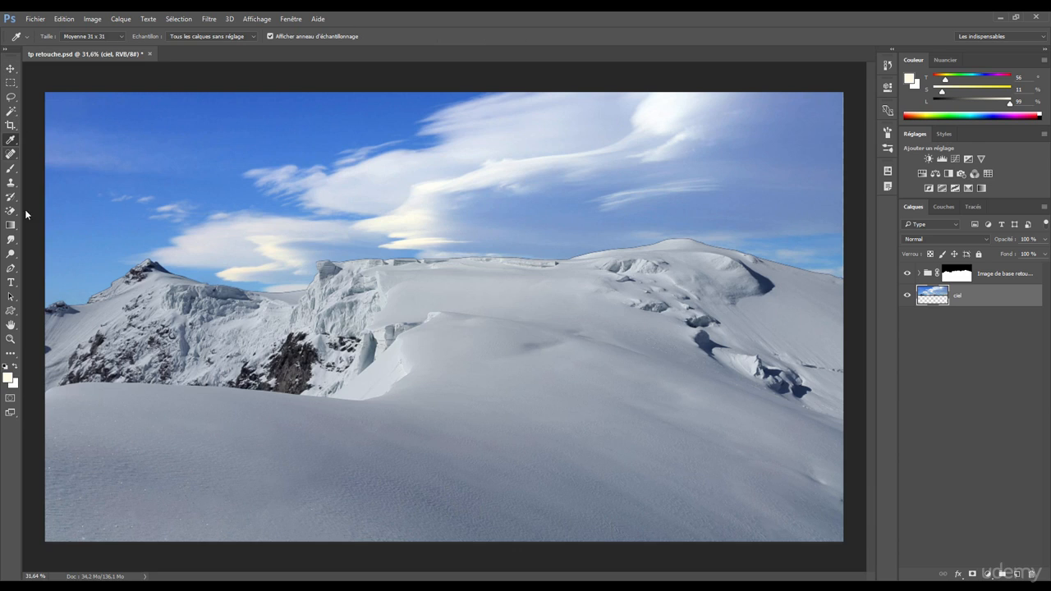
click(91, 37)
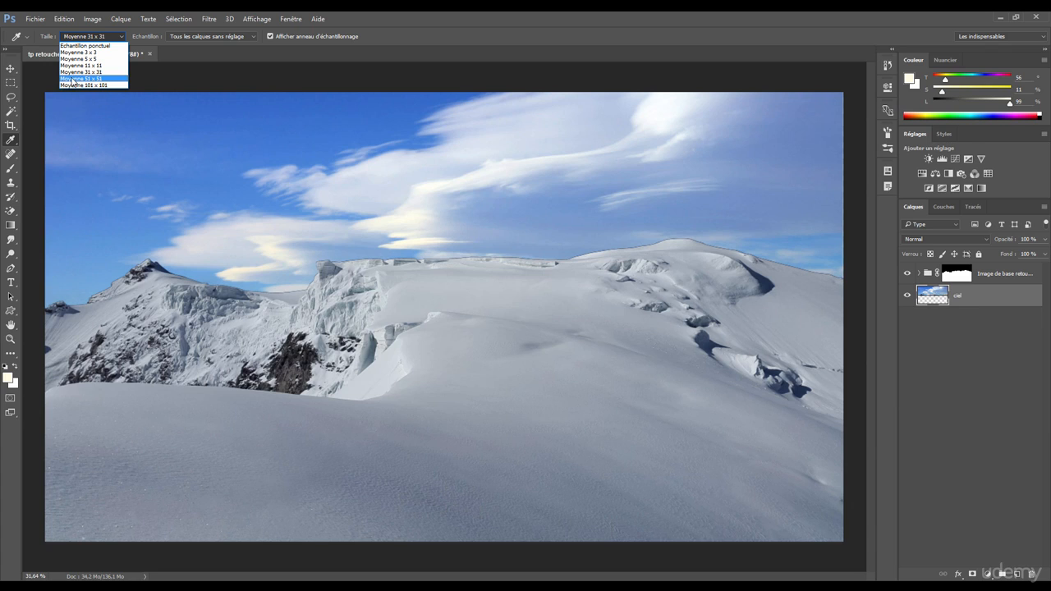
click(73, 80)
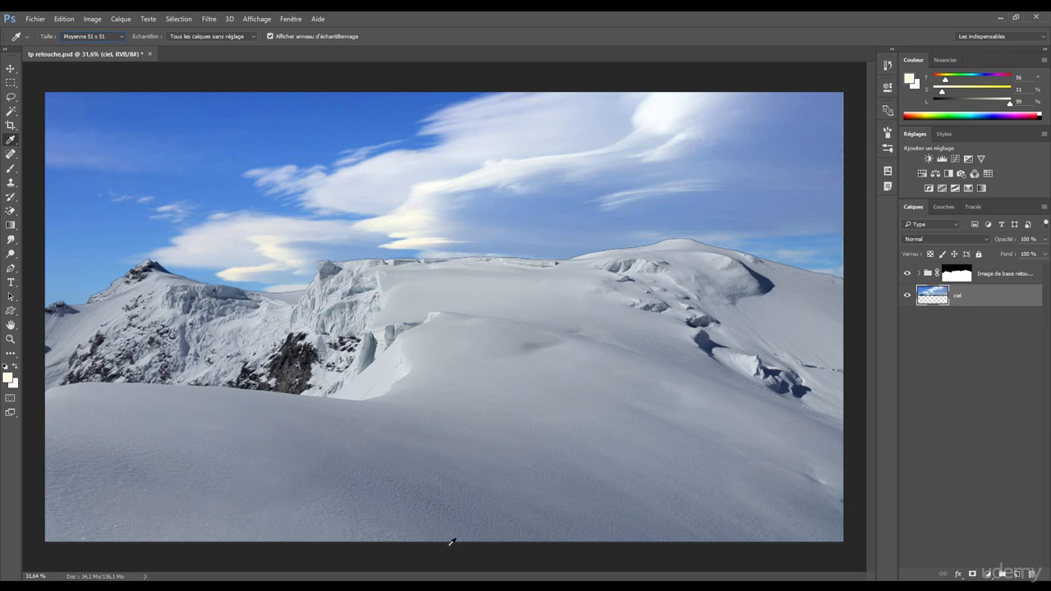
mouse_move(470, 513)
mouse_down()
mouse_move(472, 498)
mouse_move(457, 500)
mouse_move(471, 496)
mouse_move(462, 496)
mouse_up()
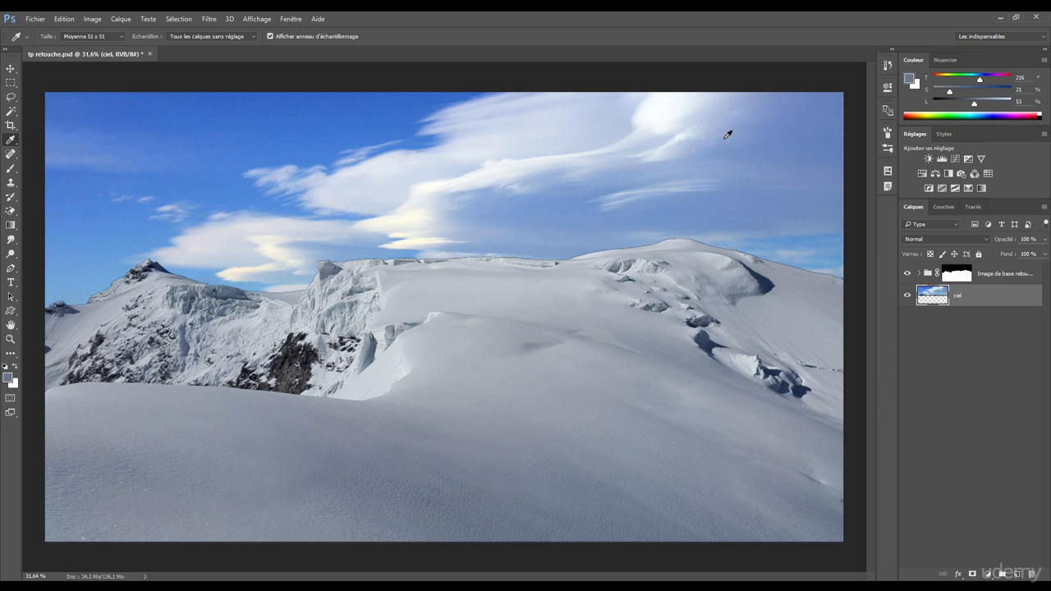
drag(238, 113, 219, 111)
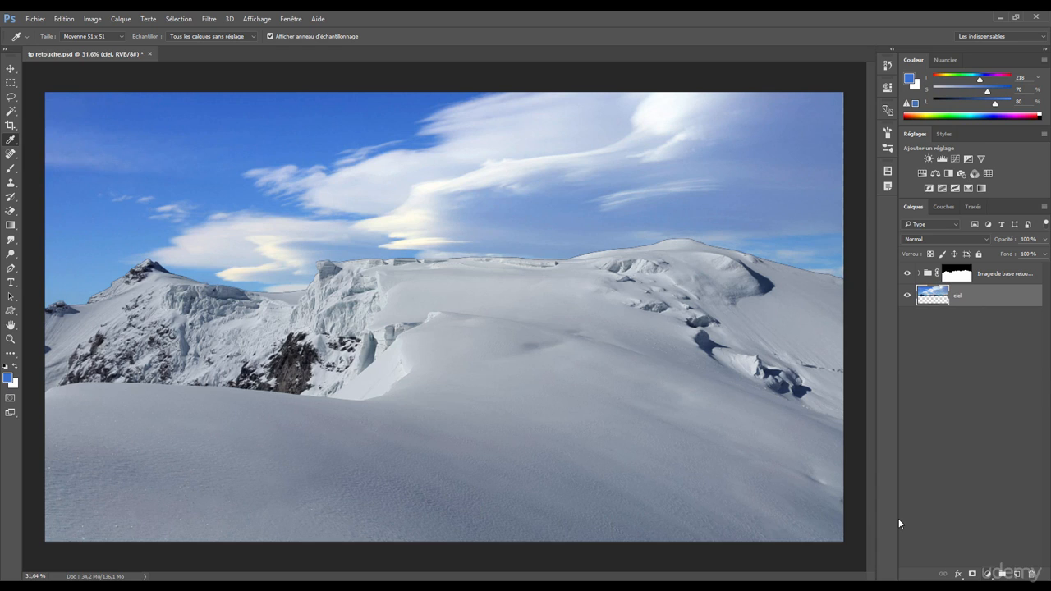
click(988, 574)
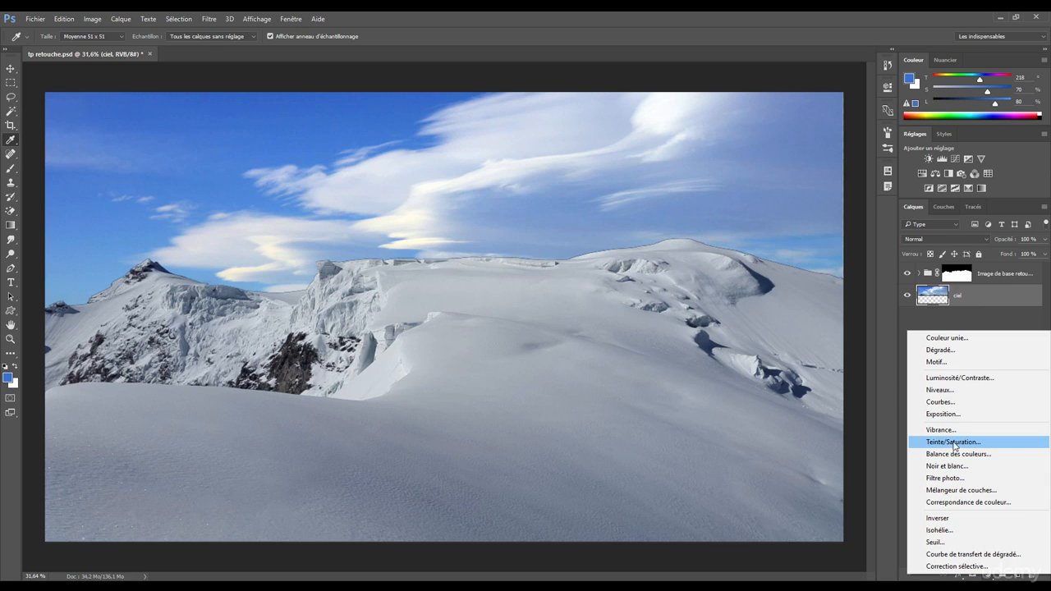
click(955, 444)
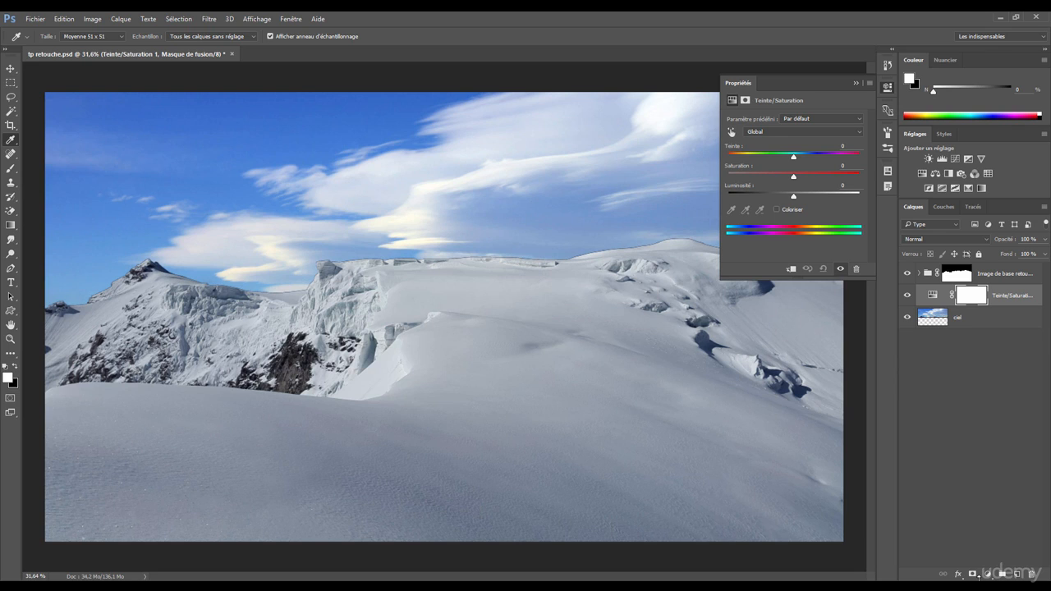
key(Delete)
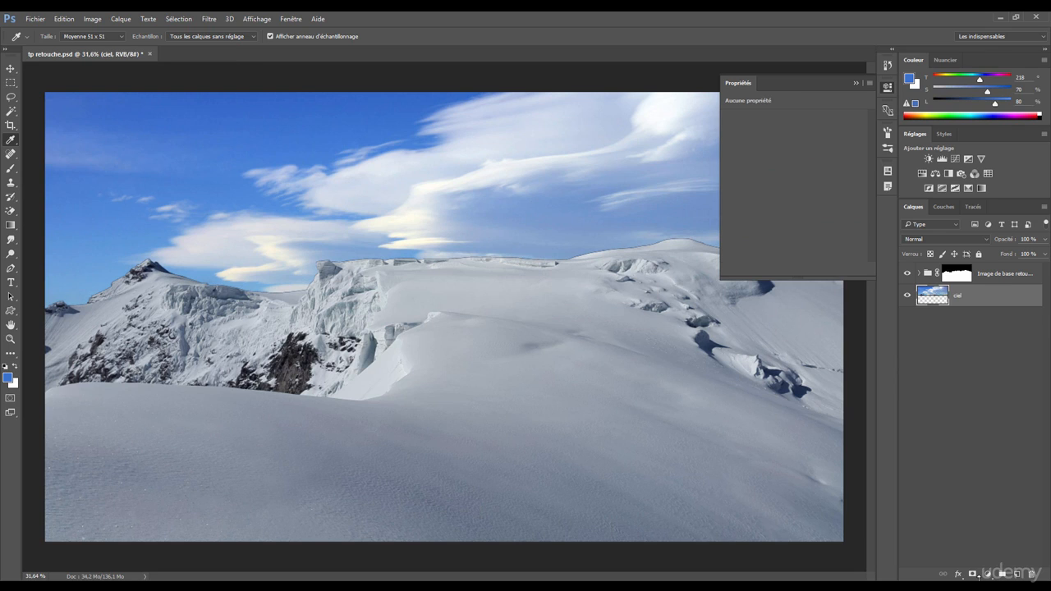
click(93, 20)
mouse_move(103, 47)
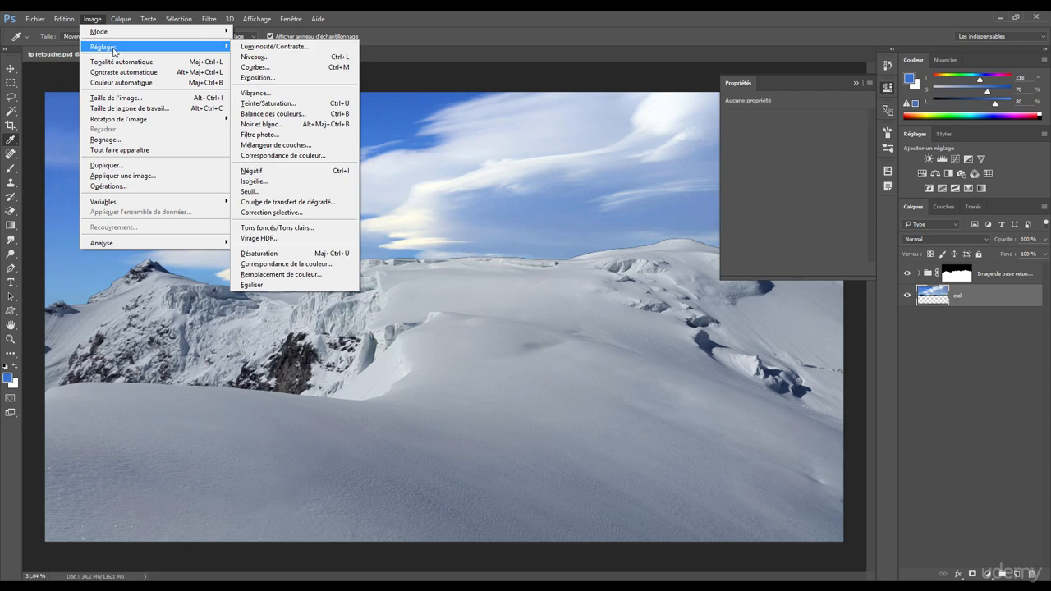
click(288, 106)
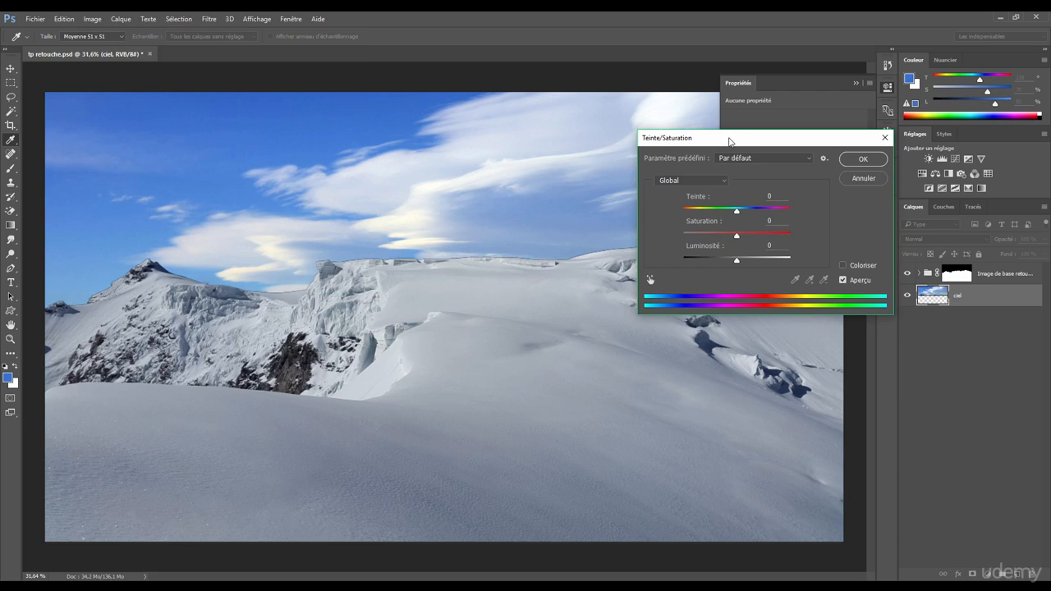
drag(731, 140, 699, 147)
drag(705, 240, 682, 242)
click(834, 184)
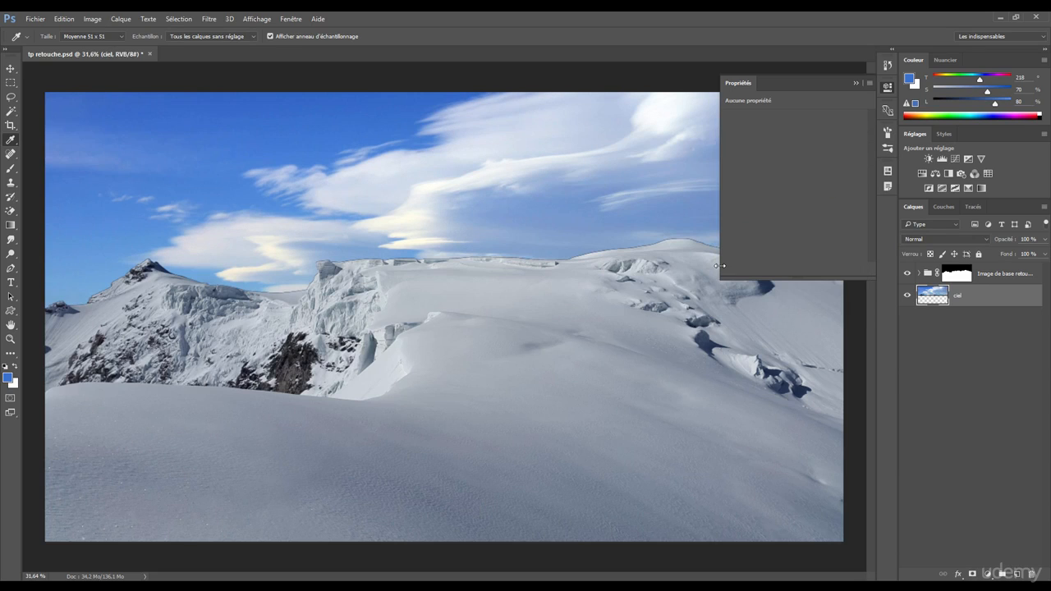
click(888, 88)
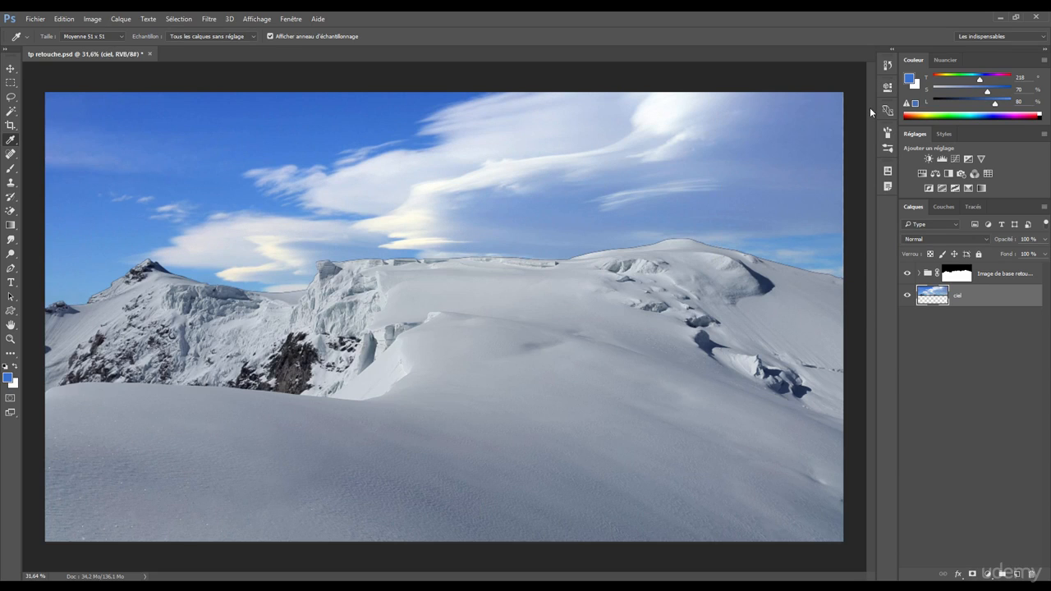
Add a Teinte/Saturation adjustment layer above the ciel layer and lower its saturation to about -51
click(987, 574)
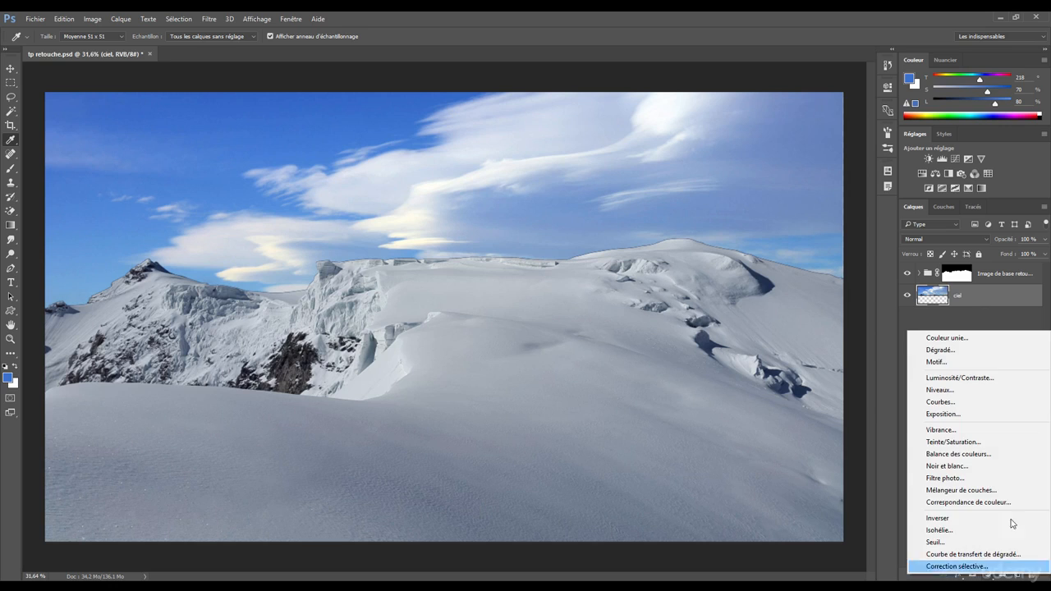
click(950, 444)
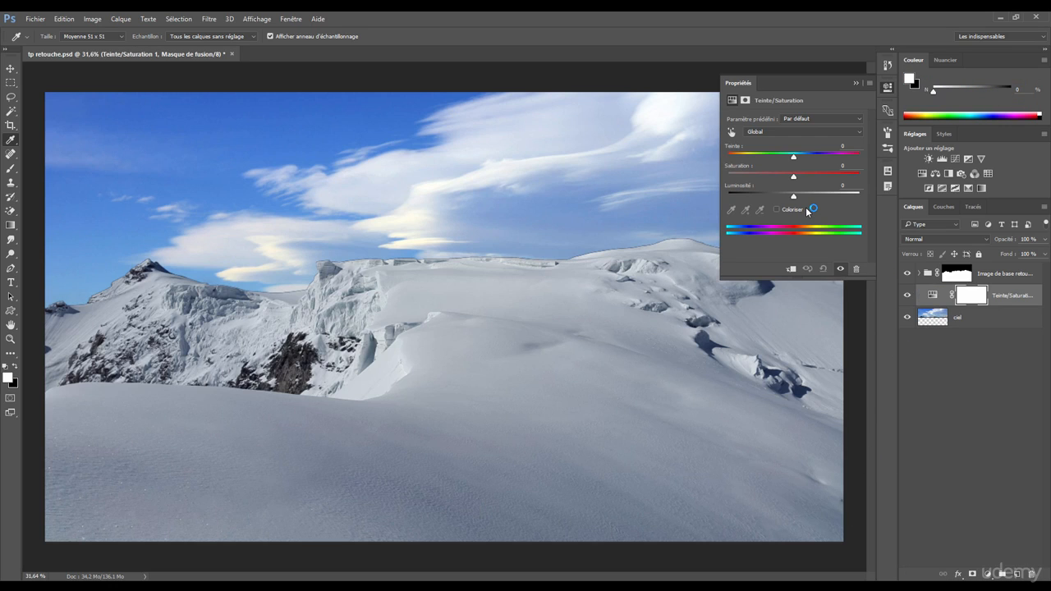
drag(794, 176, 760, 180)
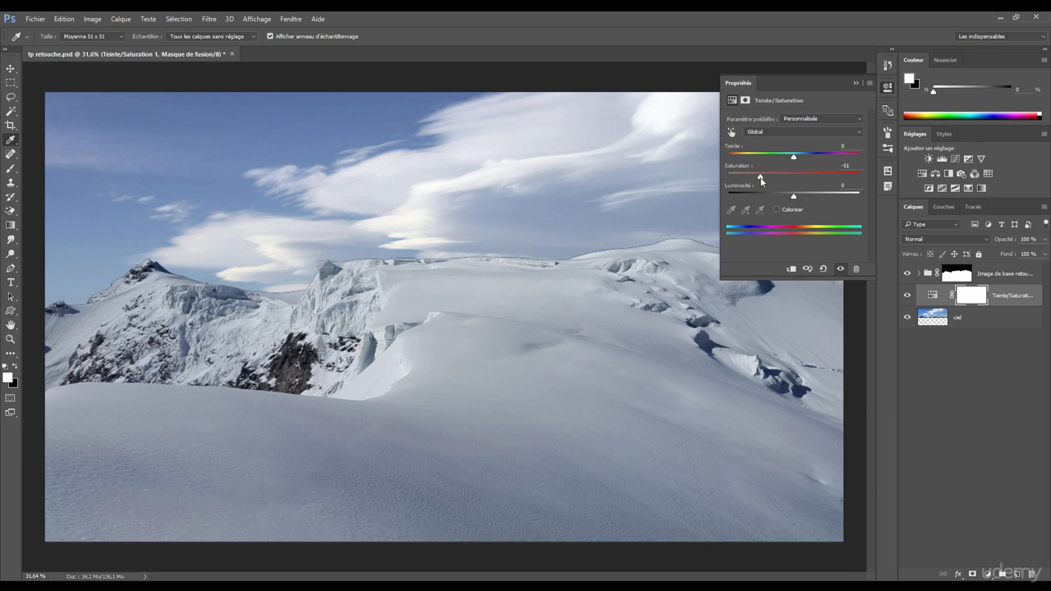
drag(761, 180, 762, 181)
click(888, 86)
key(v)
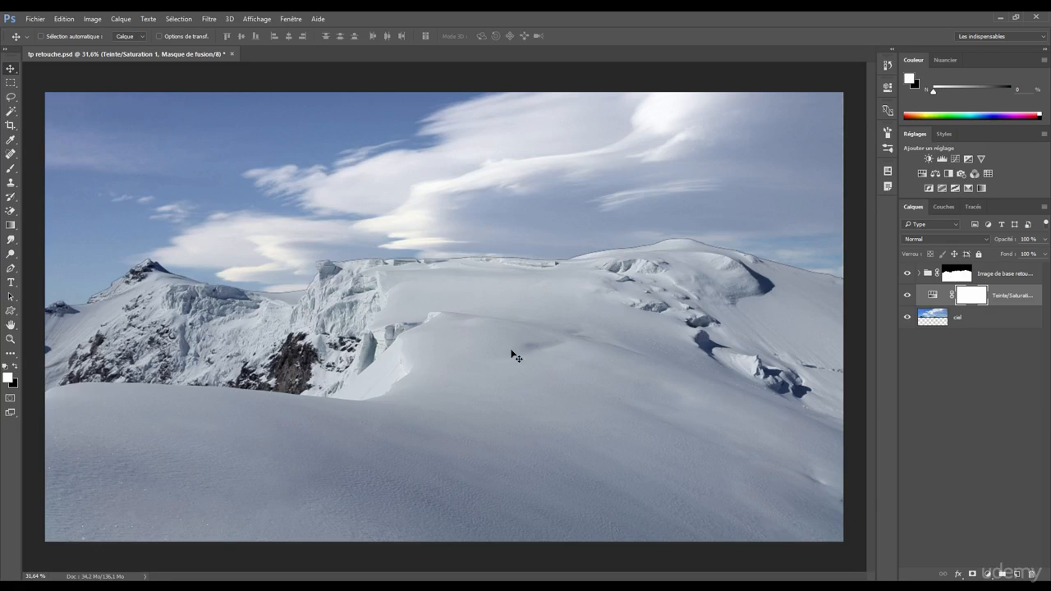
Examine the mountain's ridge shadows up close and compare the snow's colour with the sky across the whole image
drag(782, 289, 900, 283)
drag(660, 277, 552, 357)
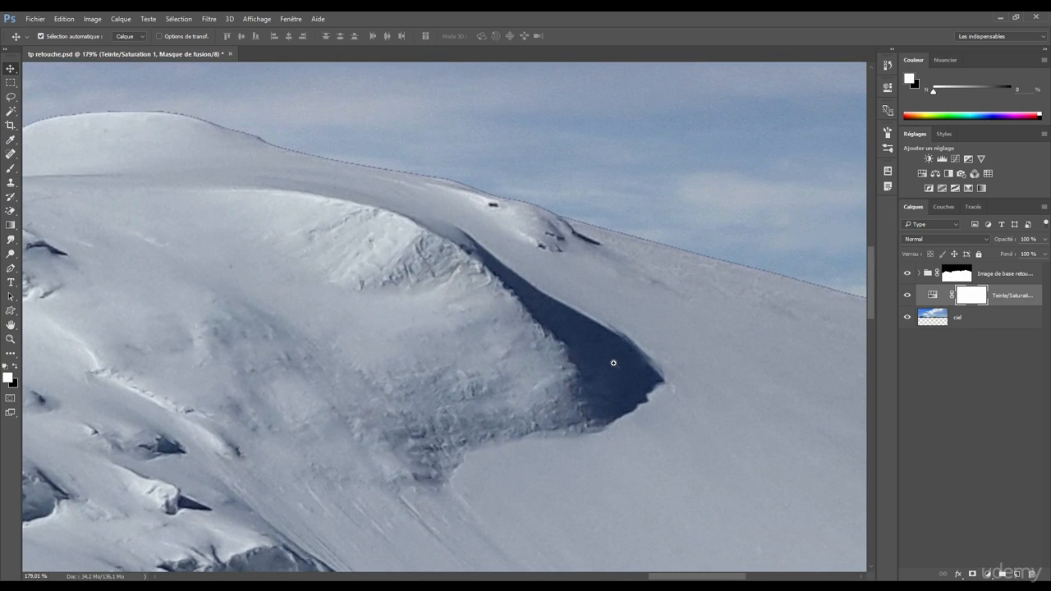
drag(614, 364, 637, 344)
drag(568, 316, 386, 237)
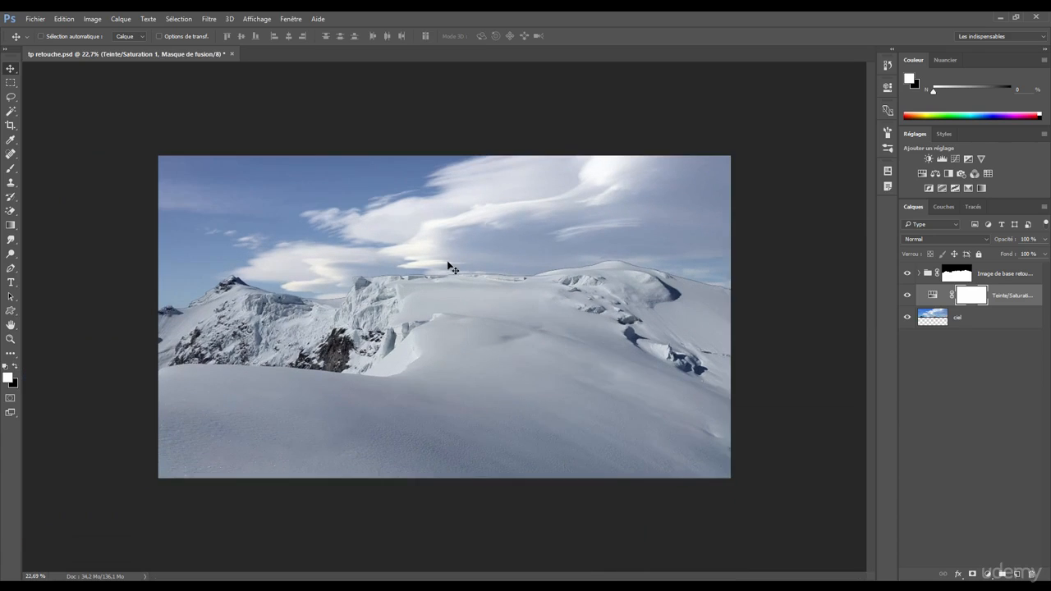
key(ctrl+0)
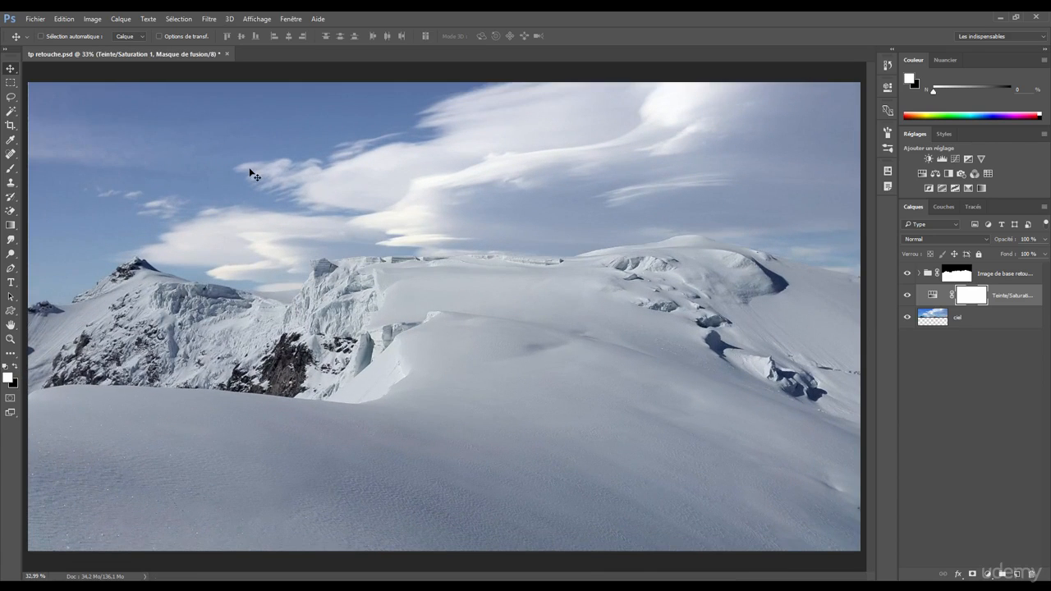
drag(286, 188, 265, 195)
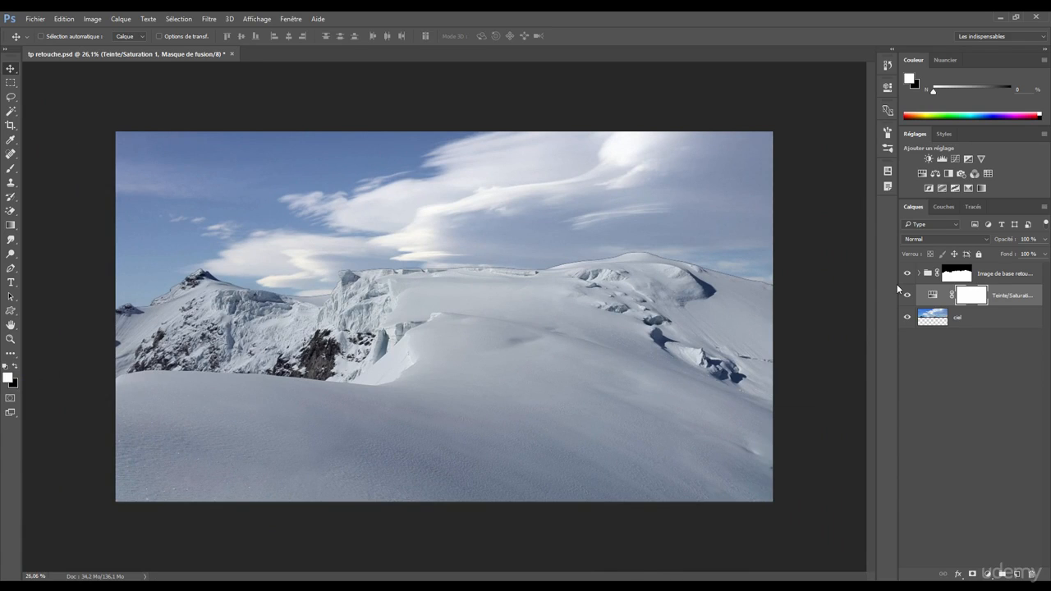
Add a Niveaux adjustment layer directly above the Image de base retouchée group
key(alt+bracketright)
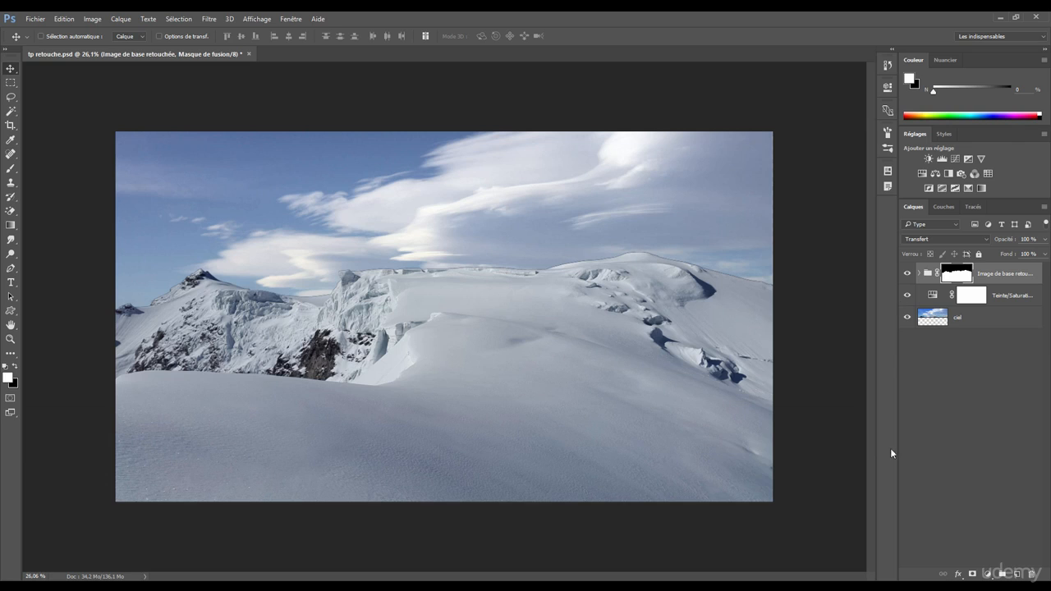
click(988, 574)
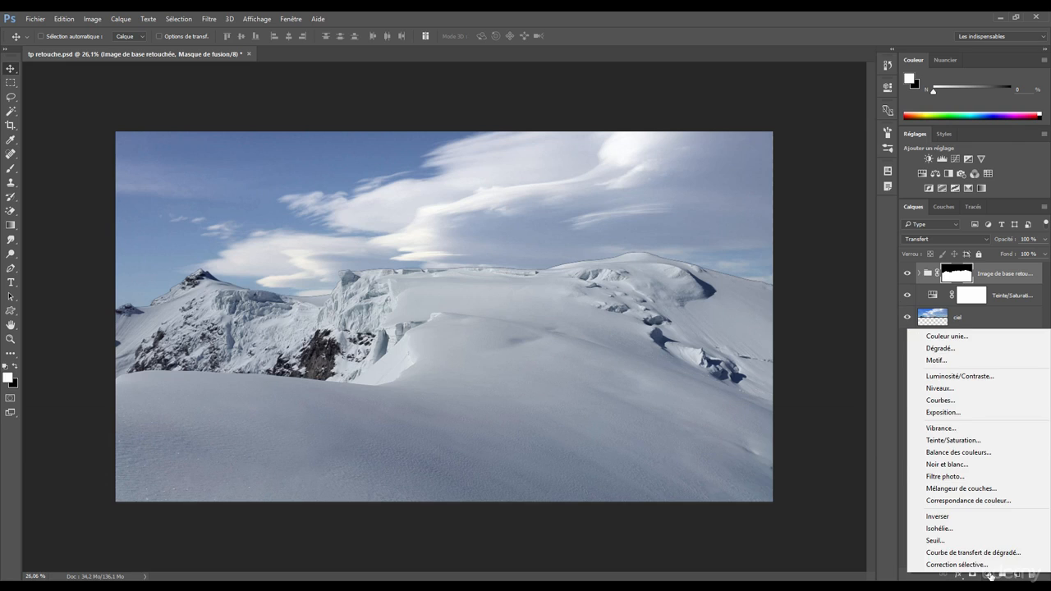
click(944, 392)
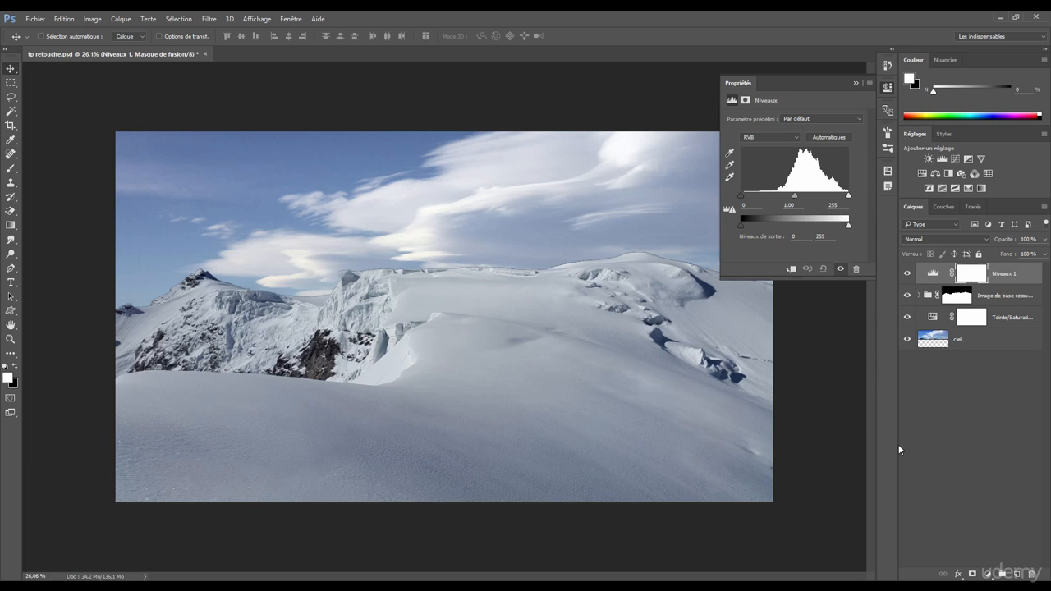
Try creating and releasing a clipping mask between the Niveaux 1 layer and the group beneath it
right_click(1004, 277)
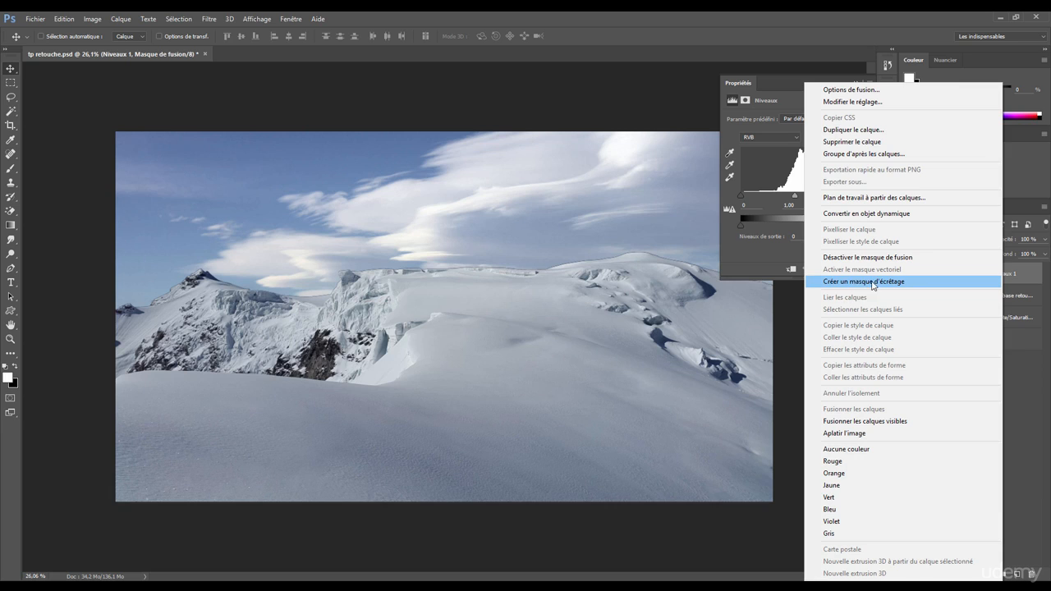
click(1022, 275)
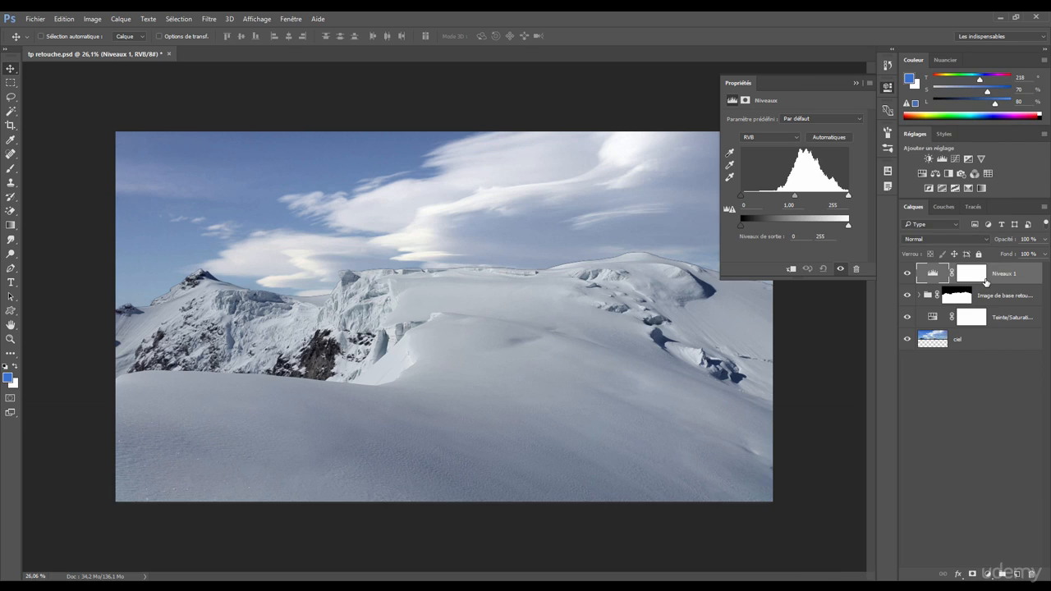
key(alt)
alt+click(994, 285)
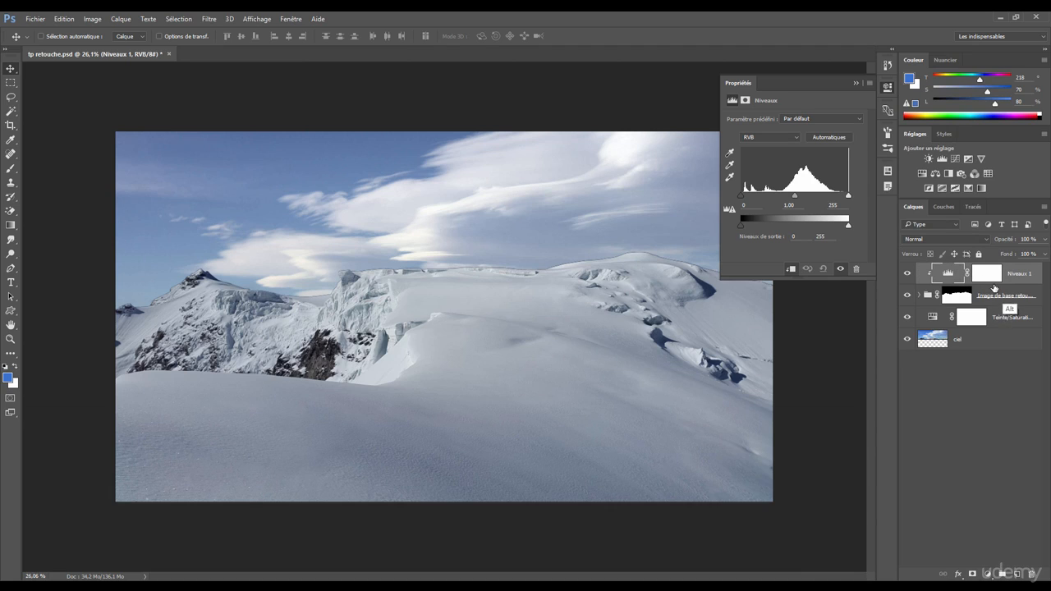
alt+click(994, 287)
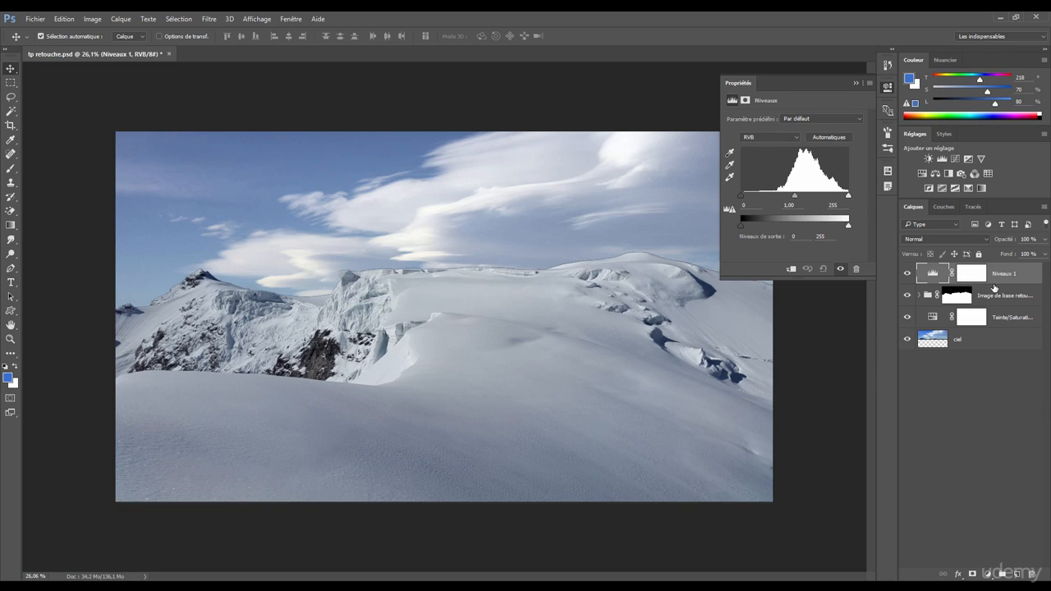
alt+click(995, 287)
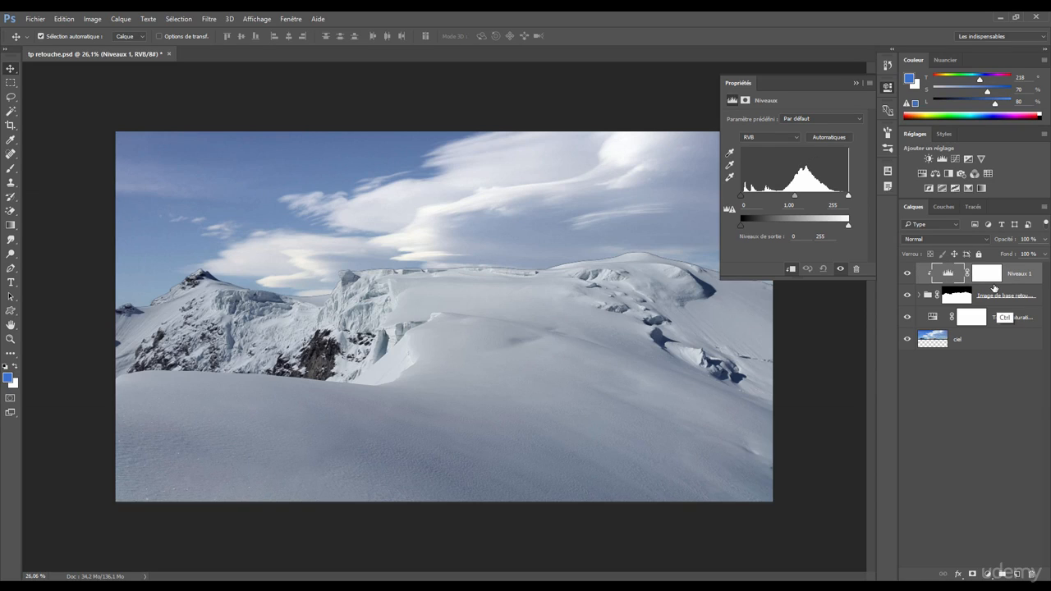
alt+click(995, 286)
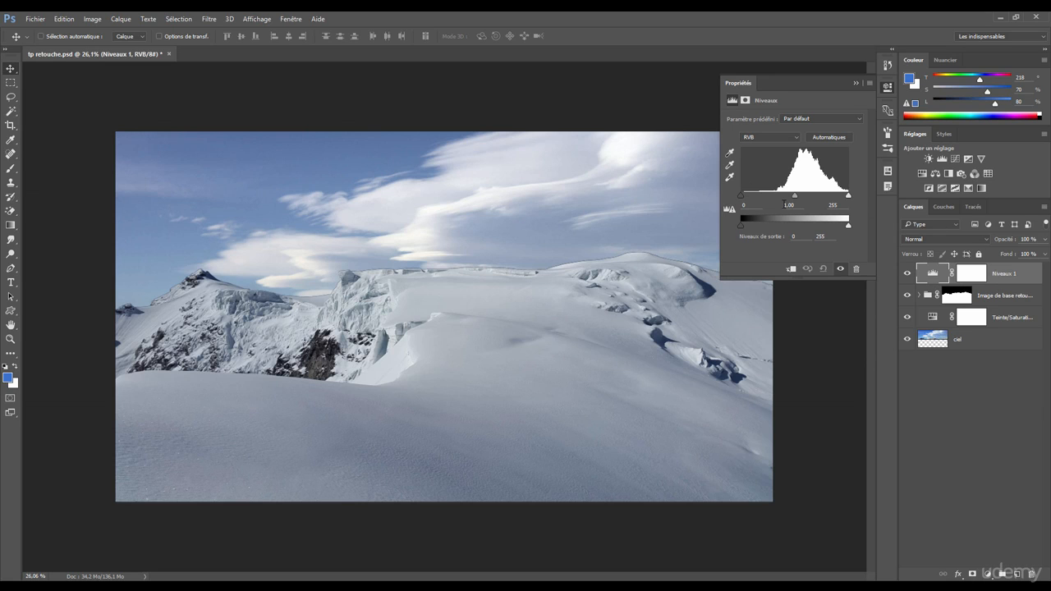
Clip the Niveaux 1 layer to the Image de base retouchée group, testing it with a black input level of 113 before restoring 0
drag(746, 202, 790, 201)
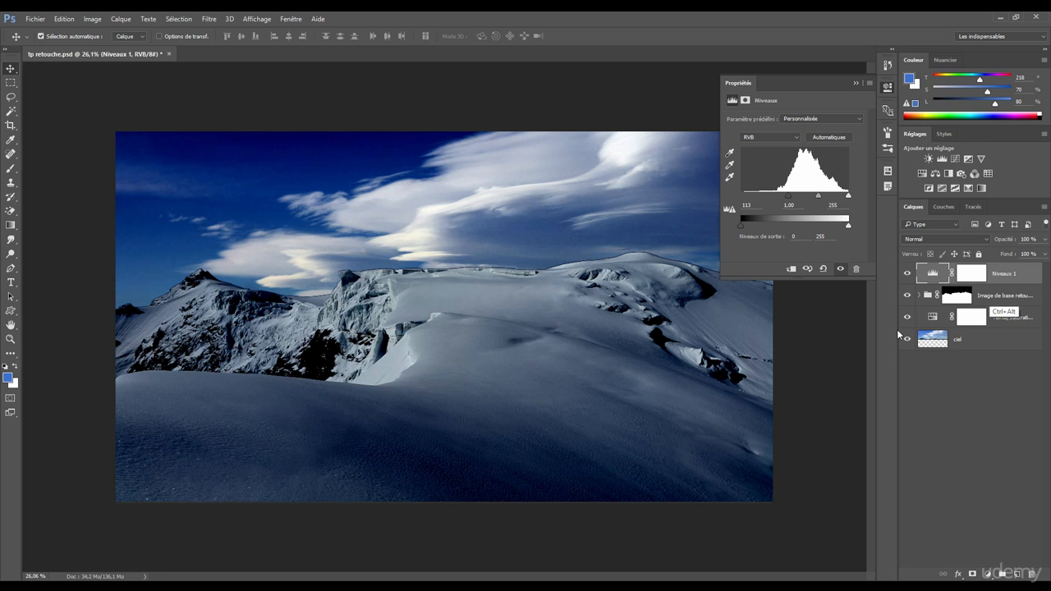
key(ctrl+alt+g)
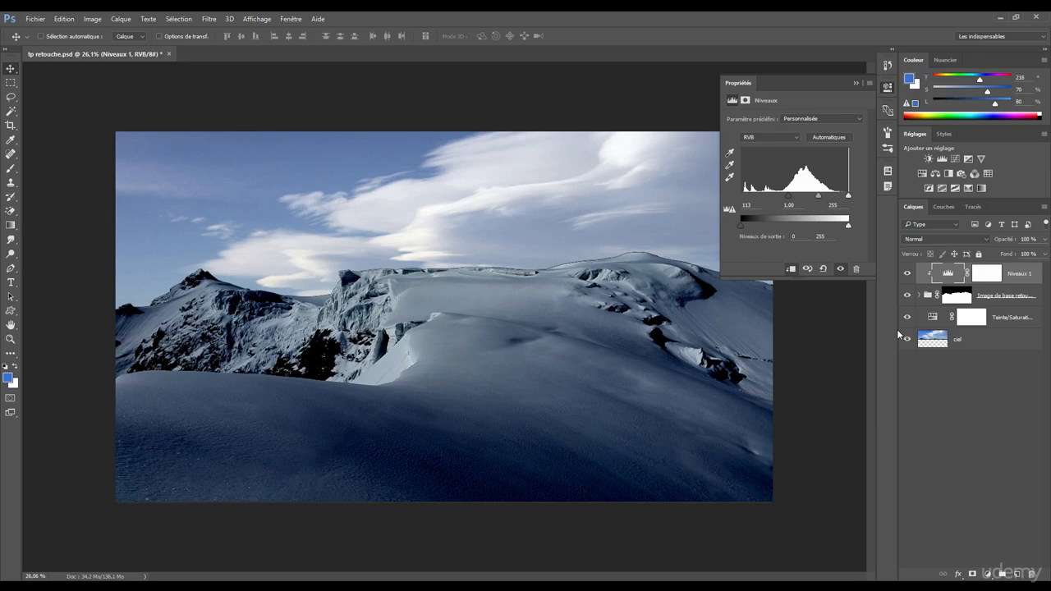
drag(790, 196, 708, 201)
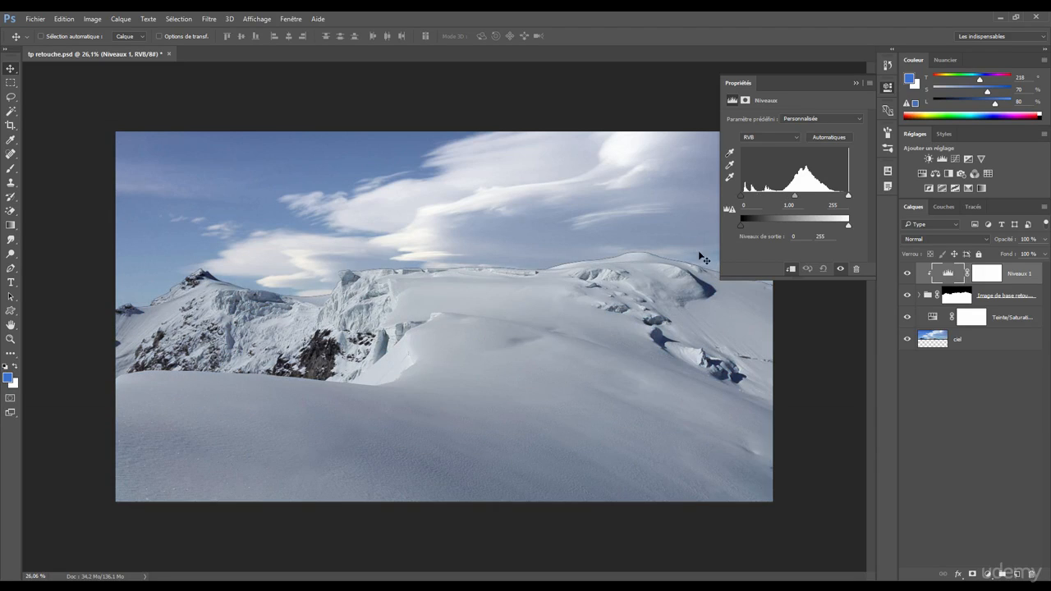
Raise the Niveaux 1 layer's black output level to about 45 to lighten the shadows on the mountain ridge
scroll(708, 294, up, 5)
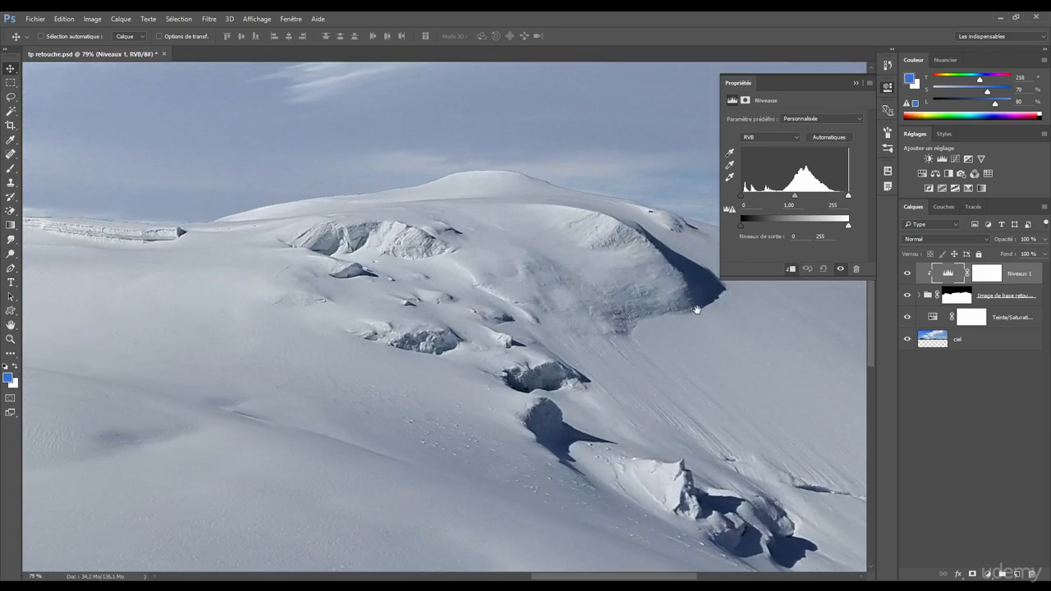
drag(698, 310, 608, 297)
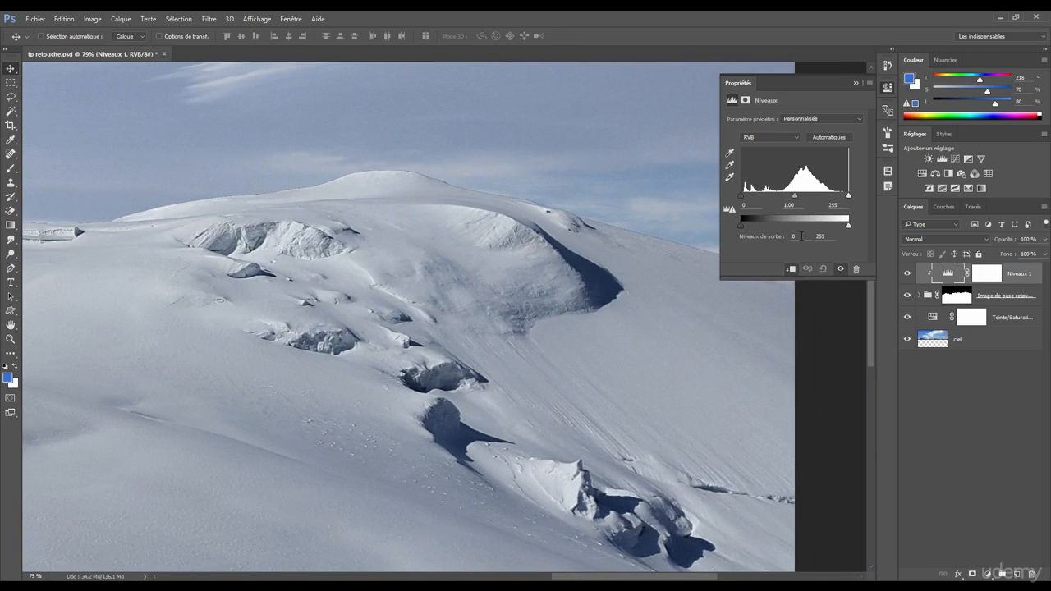
mouse_move(741, 225)
mouse_down()
mouse_move(766, 226)
mouse_move(754, 226)
mouse_up()
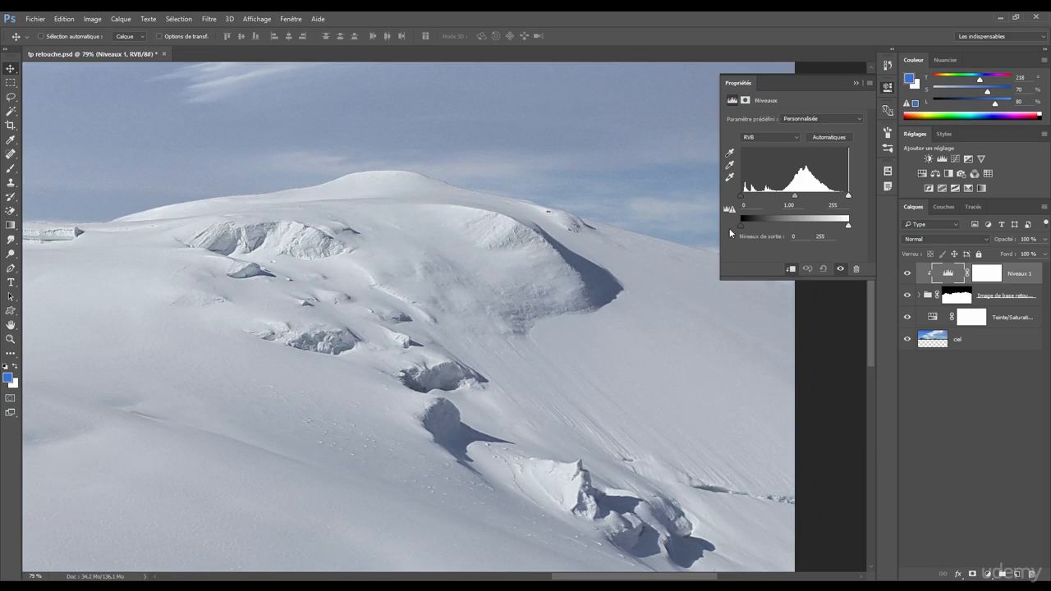
drag(763, 226, 741, 226)
drag(612, 280, 697, 301)
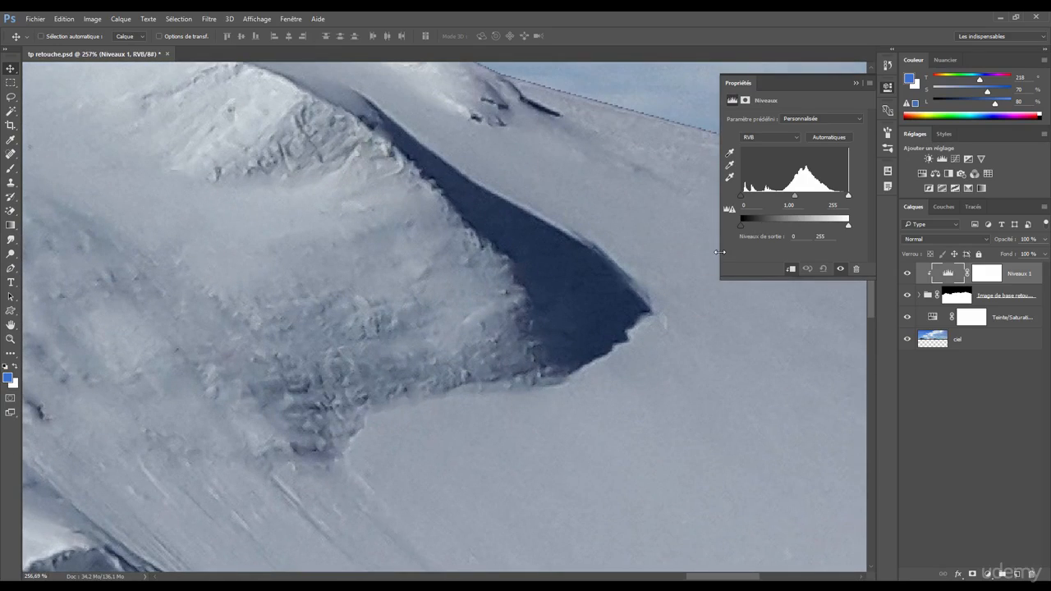
drag(740, 226, 763, 226)
drag(616, 300, 477, 301)
drag(765, 226, 757, 225)
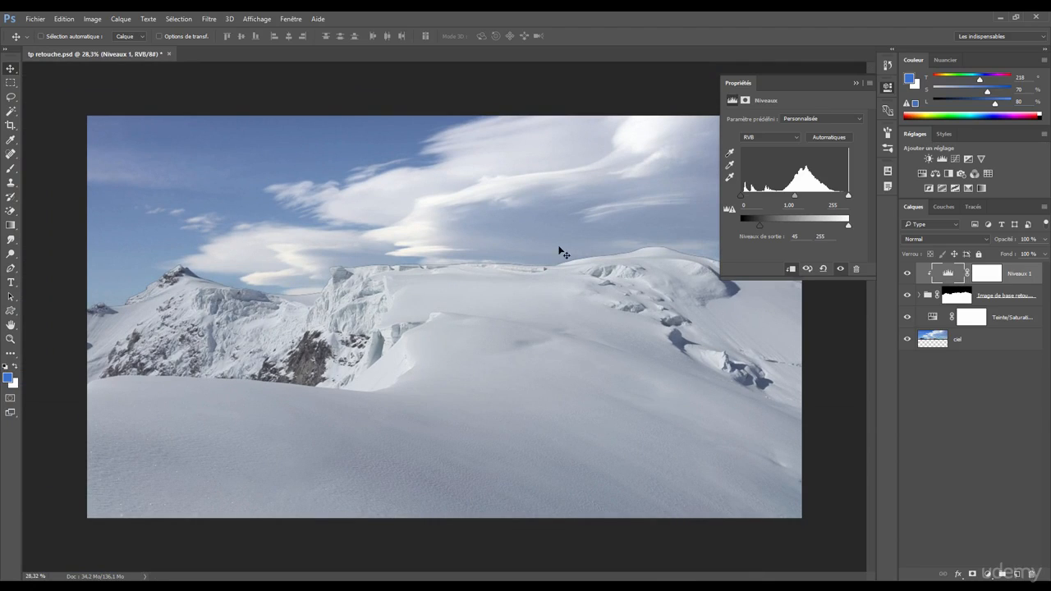
Fine-tune the Niveaux 1 layer's black output level against the whole image, testing a slightly higher black input level
drag(762, 225, 760, 224)
drag(742, 198, 749, 198)
drag(759, 226, 757, 225)
click(886, 92)
Compare the mountain with and without the Niveaux 1 adjustment by repeatedly hiding and showing the layer
click(908, 274)
click(908, 274)
click(908, 273)
click(907, 273)
click(908, 273)
click(908, 274)
click(907, 273)
click(908, 273)
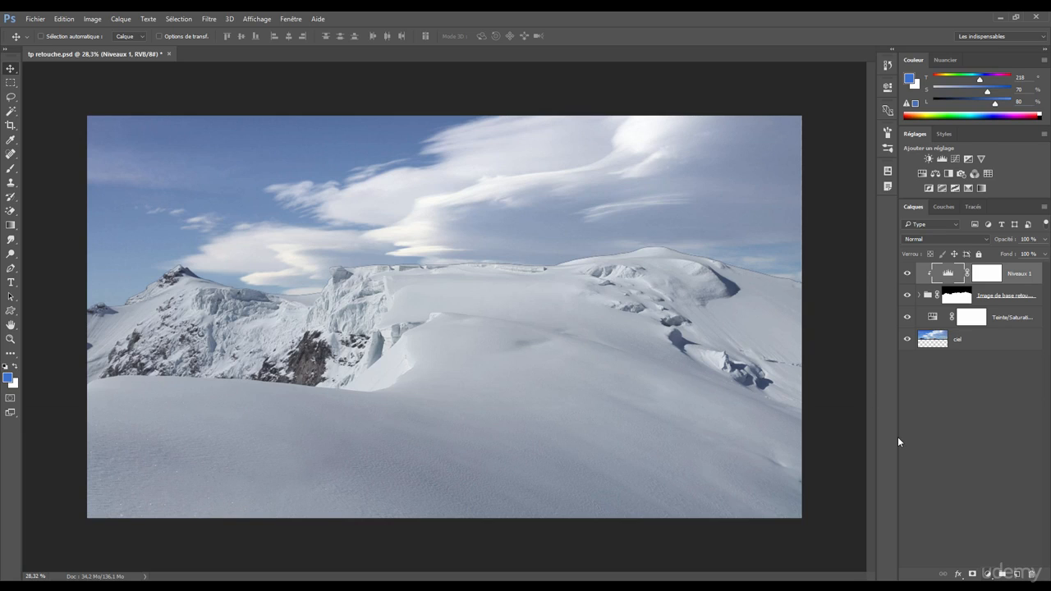
Add a Balance des couleurs adjustment layer and place it between the Image de base retouchée group and the Teinte/Saturation layer
click(988, 574)
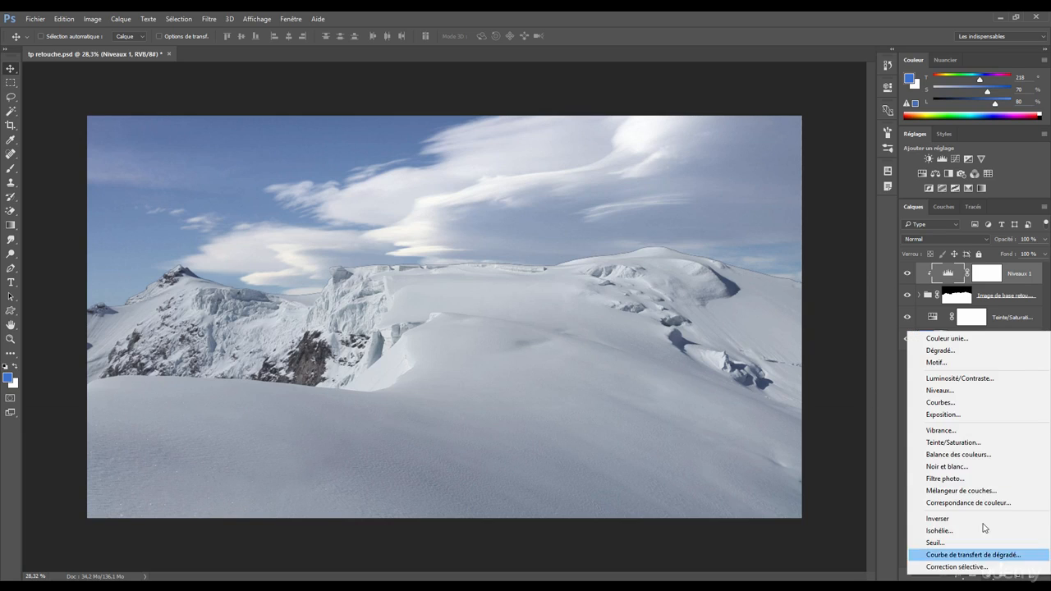
click(959, 458)
drag(1010, 276, 1011, 329)
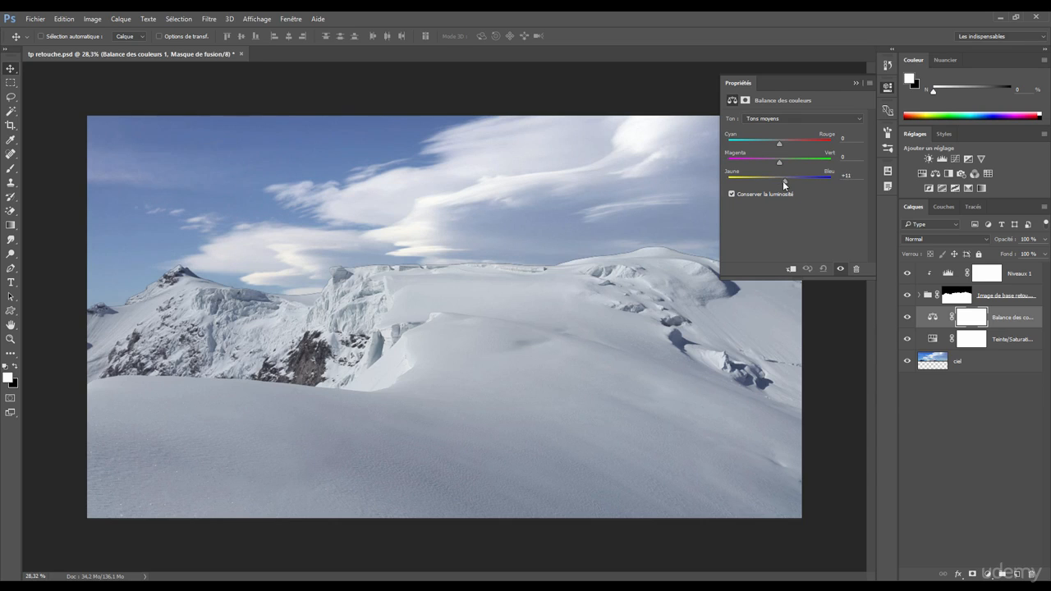
Set the colour balance's Jaune–Bleu to -10 for Tons moyens, and Cyan–Rouge to -10 and Jaune–Bleu to +13 for Tons foncés
drag(794, 184, 781, 185)
click(772, 120)
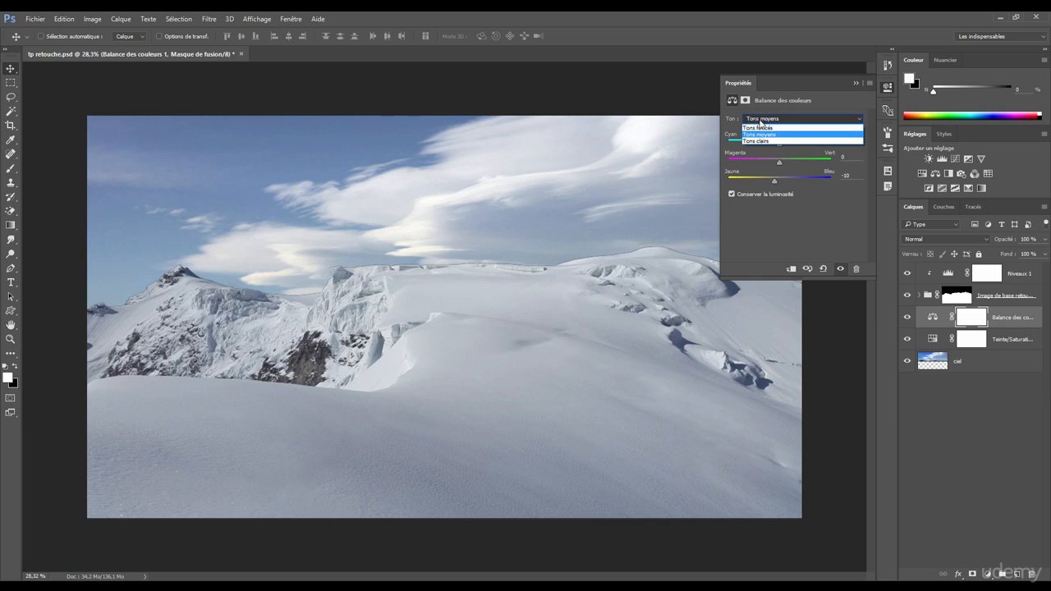
click(761, 128)
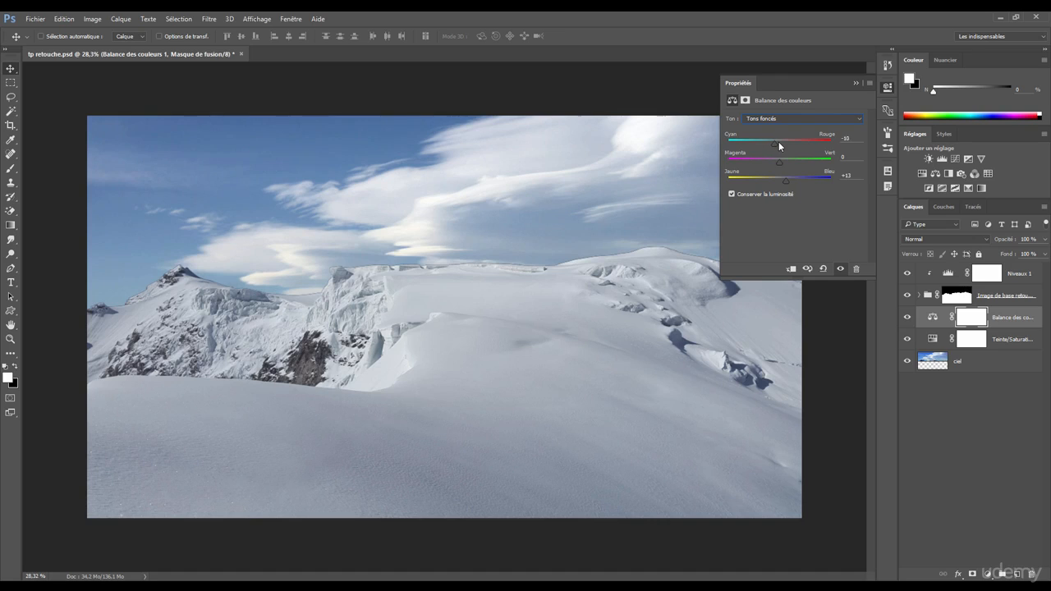
Set the colour balance's Tons clairs to -3 for Cyan–Rouge and +5 for Jaune–Bleu
click(779, 119)
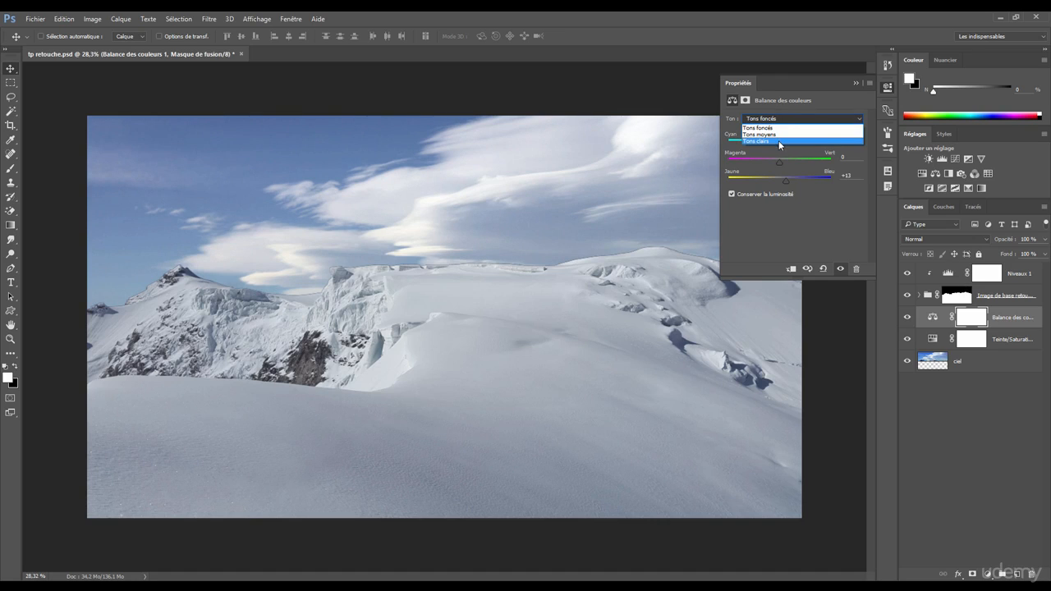
click(779, 142)
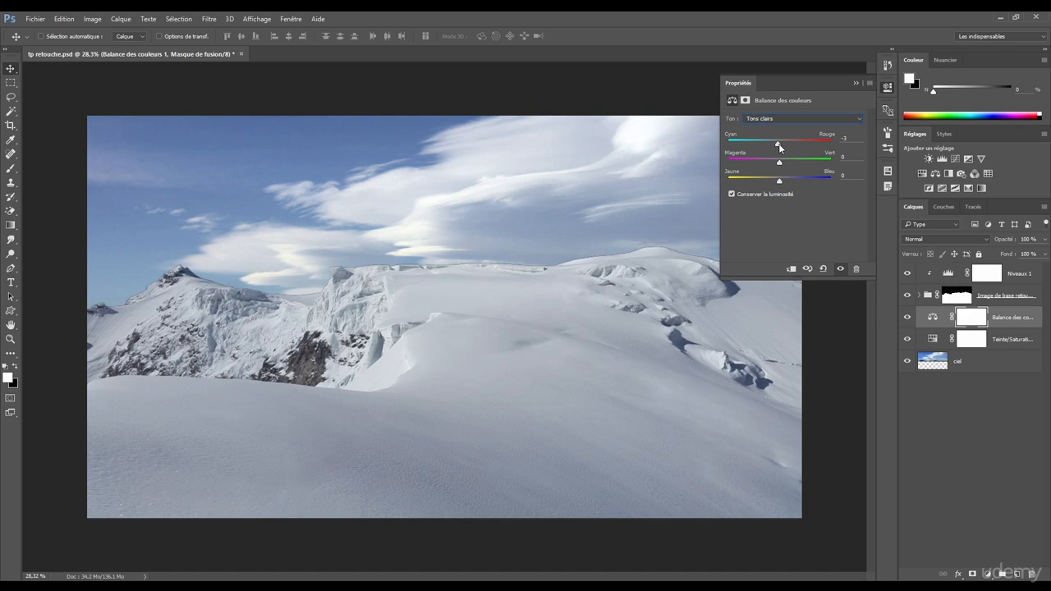
drag(780, 182, 812, 182)
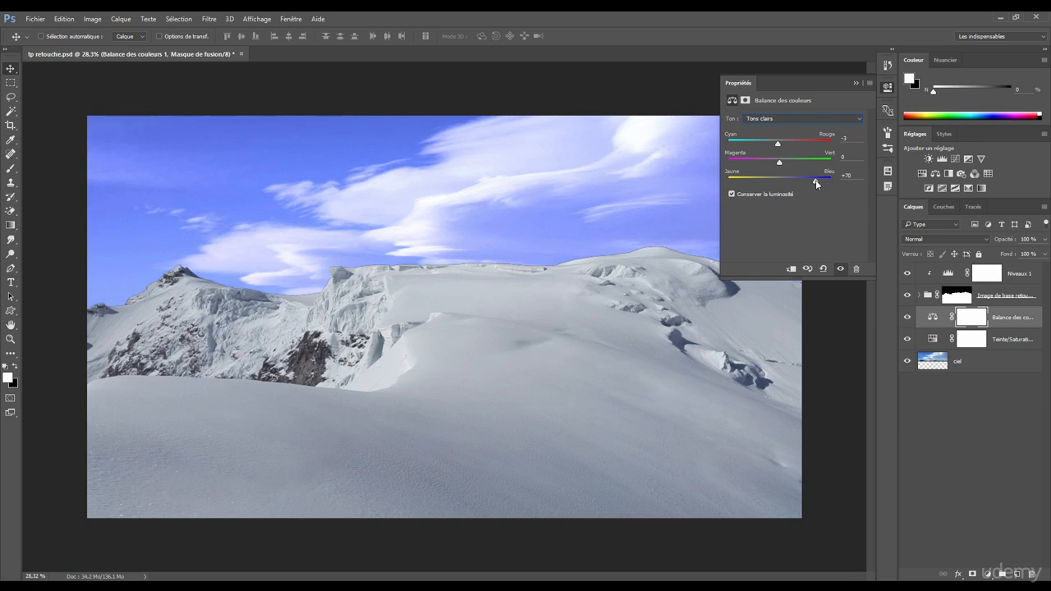
drag(816, 181, 809, 181)
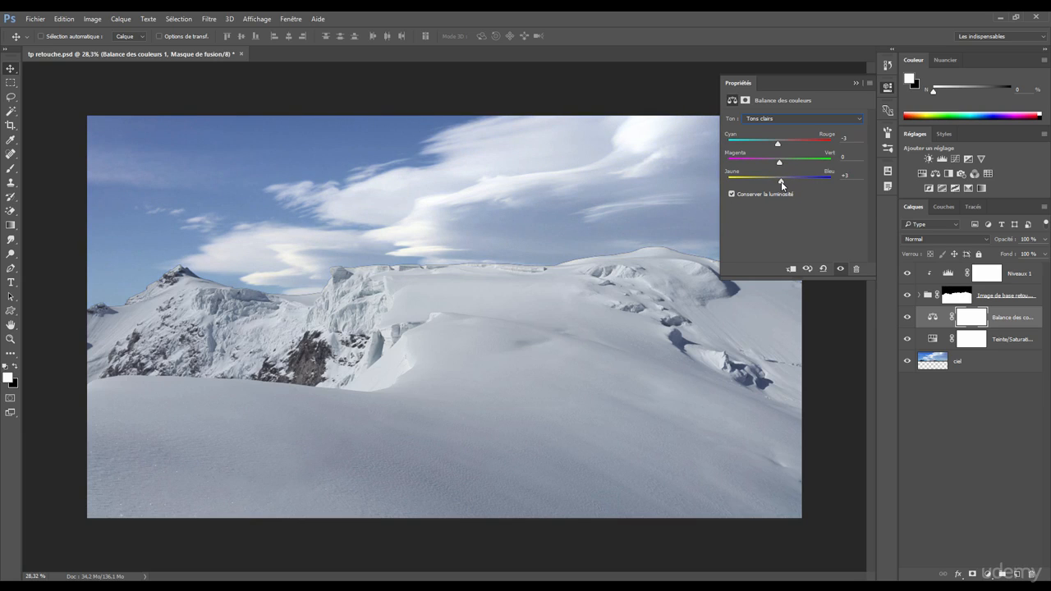
Compare the clouds and sky up close with and without the Balance des couleurs adjustment, leaving the layer visible
click(908, 318)
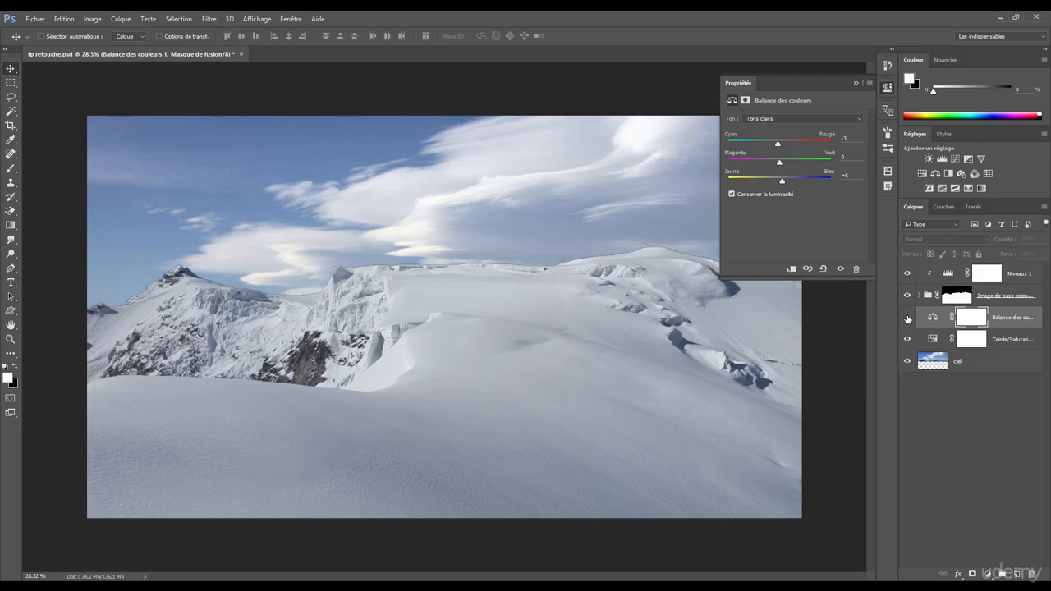
click(889, 89)
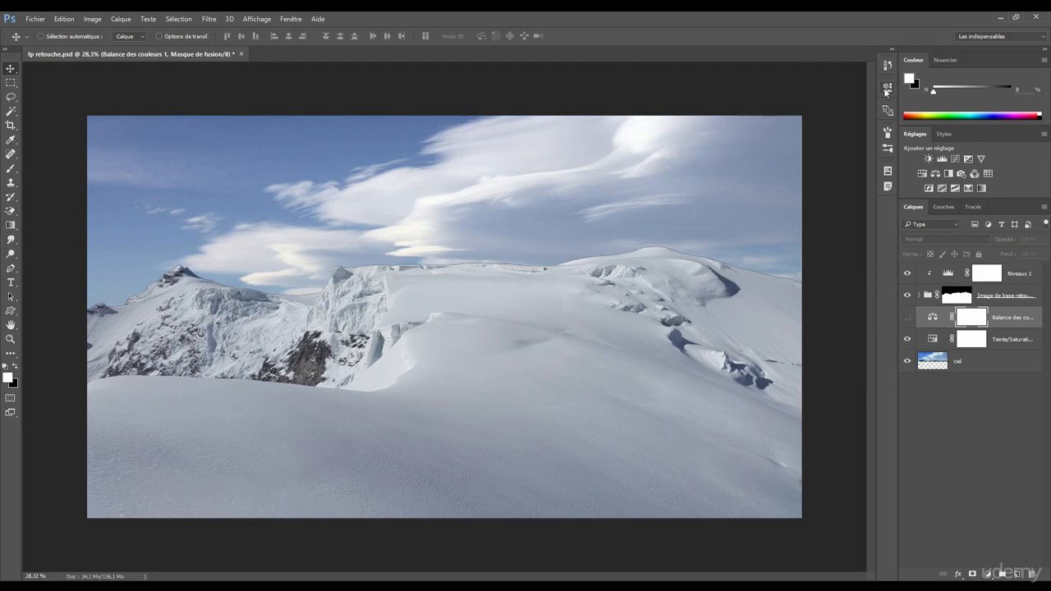
drag(373, 196, 465, 209)
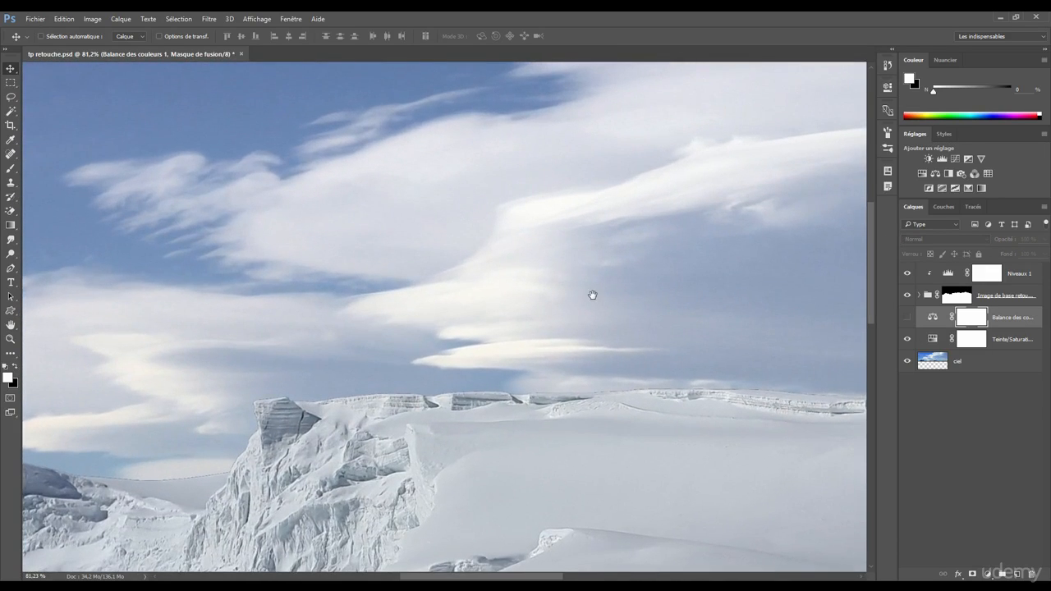
drag(564, 276, 604, 298)
click(907, 317)
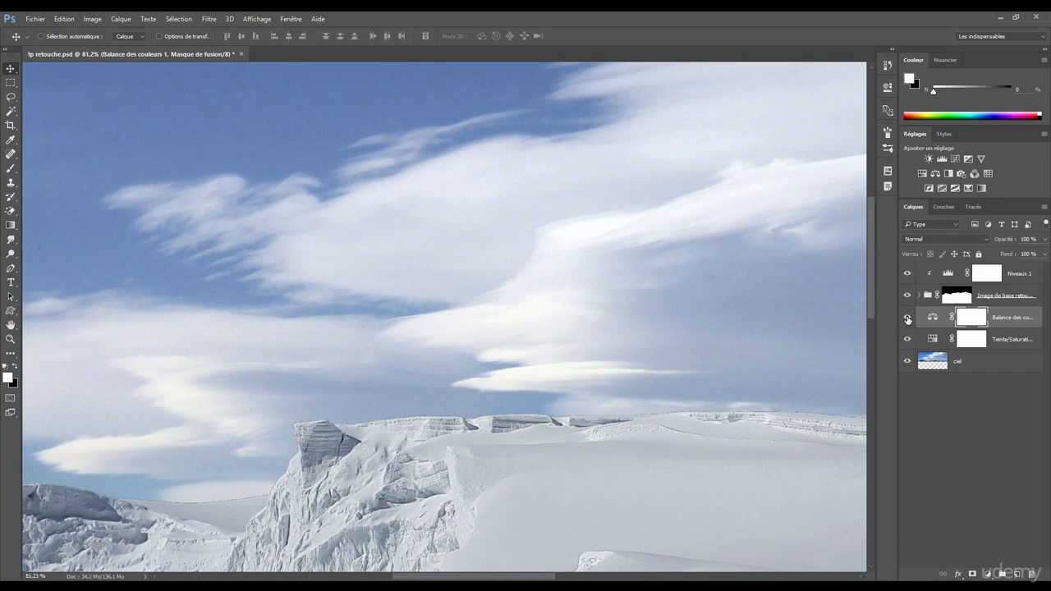
click(909, 320)
click(908, 319)
click(909, 320)
click(908, 319)
click(908, 319)
click(908, 319)
drag(798, 353, 567, 332)
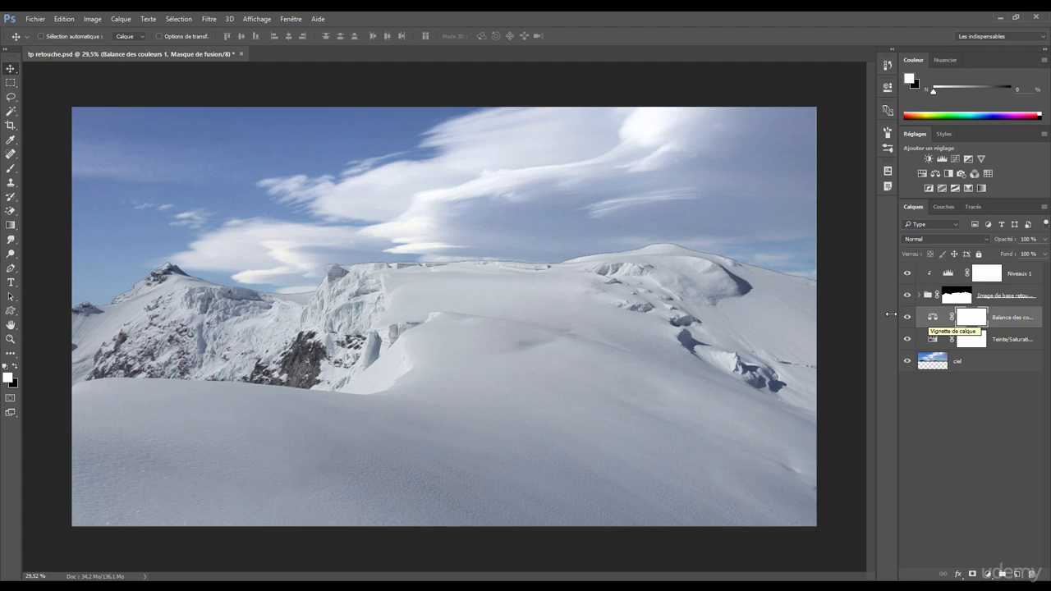
Select the Image de base retouchée group and examine its cutout edge up close along the mountain ridge
click(991, 295)
mouse_move(575, 284)
mouse_down()
mouse_move(633, 277)
mouse_move(671, 252)
mouse_move(656, 252)
mouse_up()
drag(305, 235, 635, 263)
drag(312, 286, 686, 255)
drag(222, 394, 345, 381)
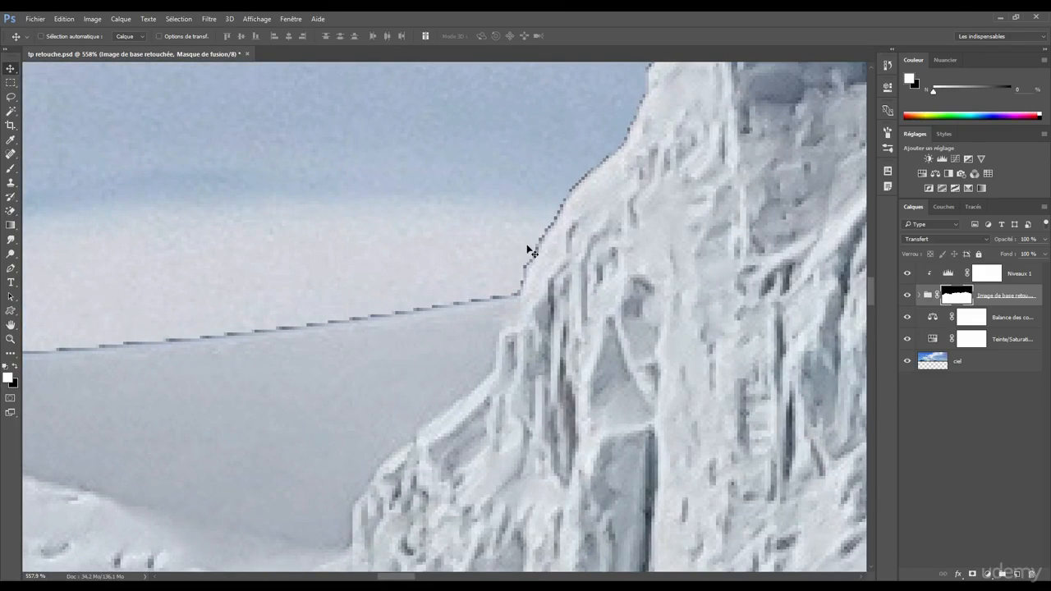
drag(615, 161, 558, 220)
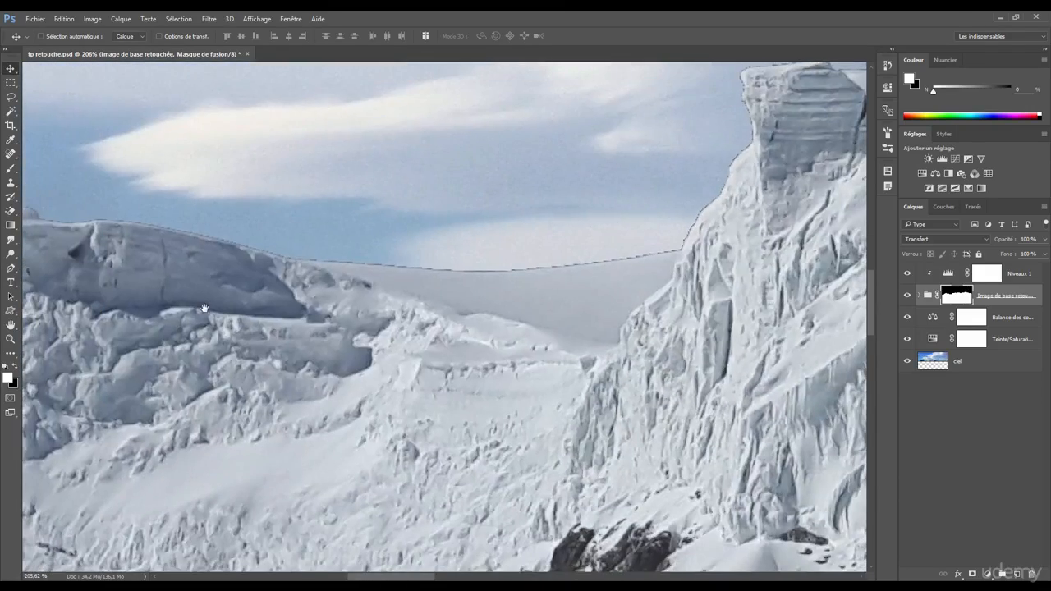
drag(223, 301, 660, 374)
drag(306, 295, 697, 300)
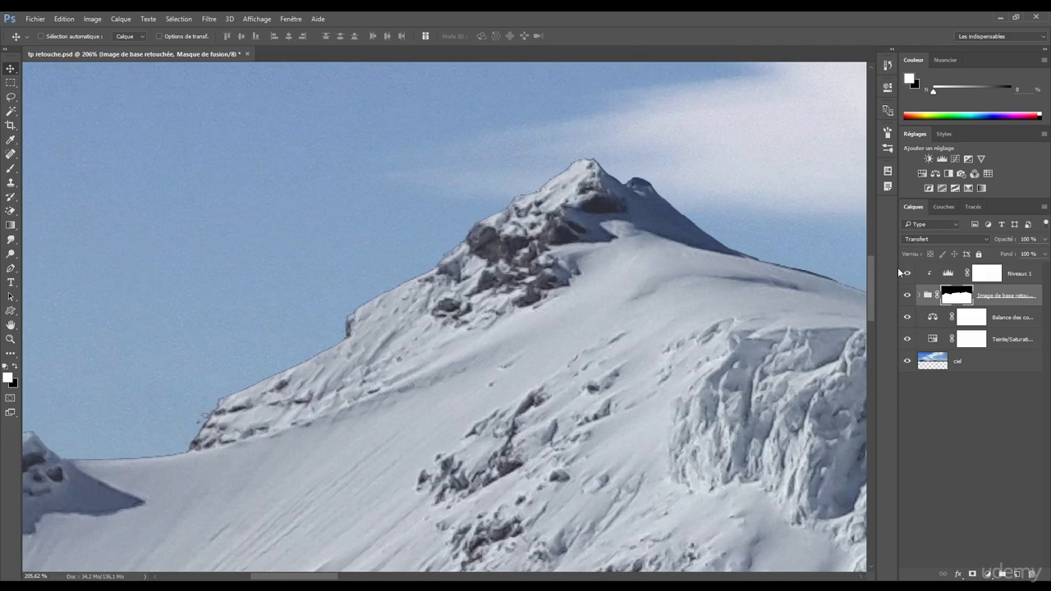
Load the Image de base retouchée group's layer mask as a selection and check its outline along the peak
ctrl+click(957, 297)
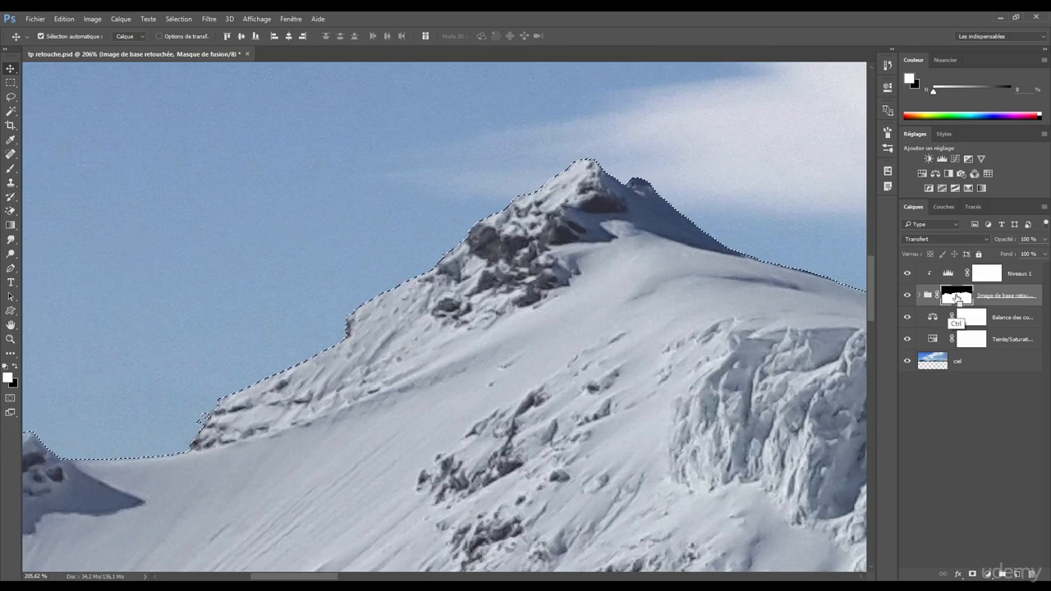
drag(324, 404, 268, 413)
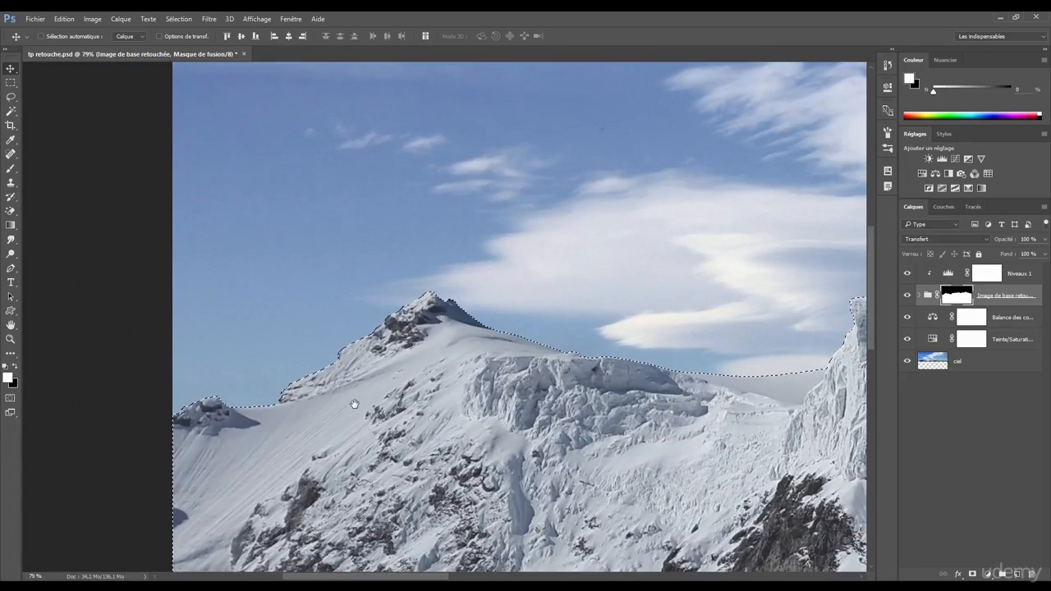
key(ctrl+0)
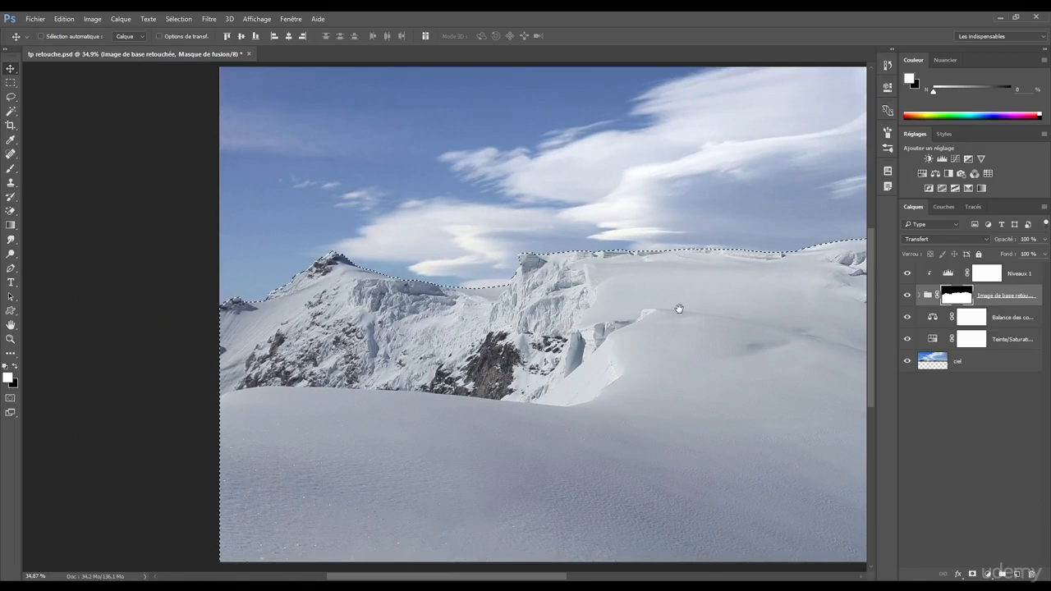
key(ctrl)
drag(308, 268, 429, 263)
drag(621, 157, 449, 211)
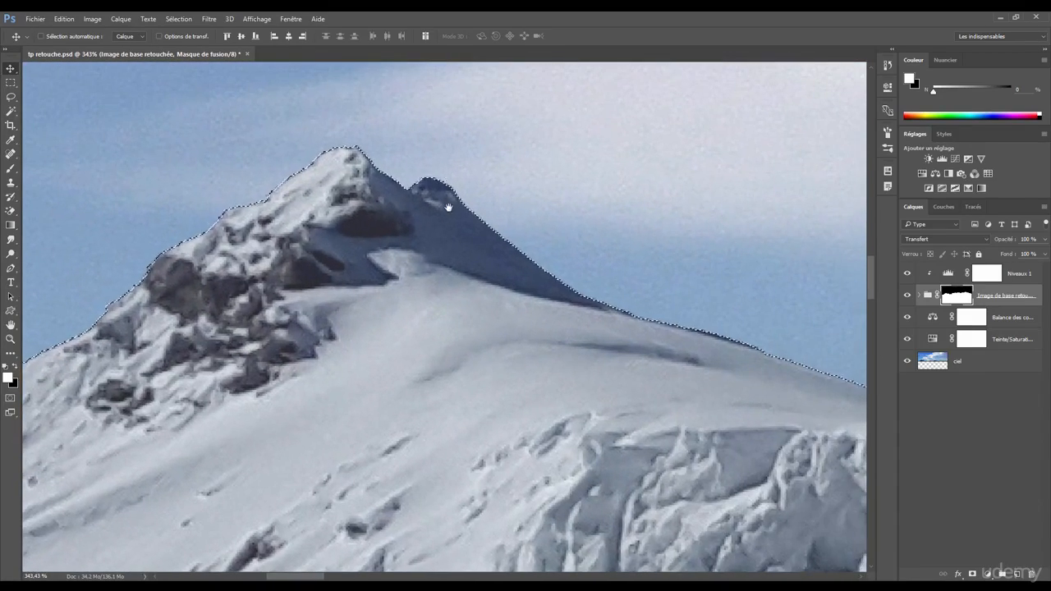
scroll(484, 235, right, 5)
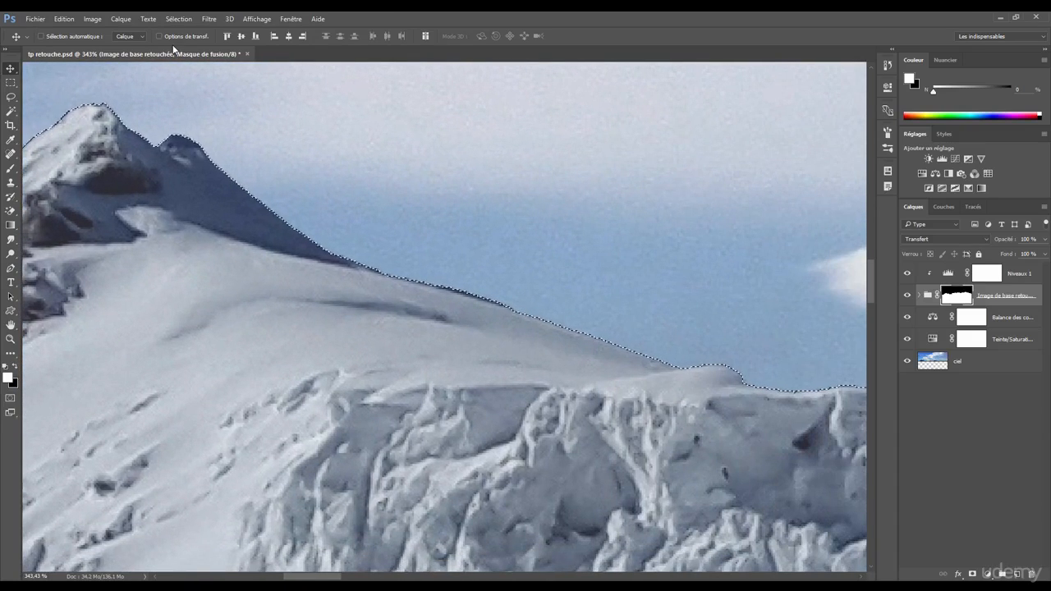
Contract the mountain selection by 1 pixel
click(177, 19)
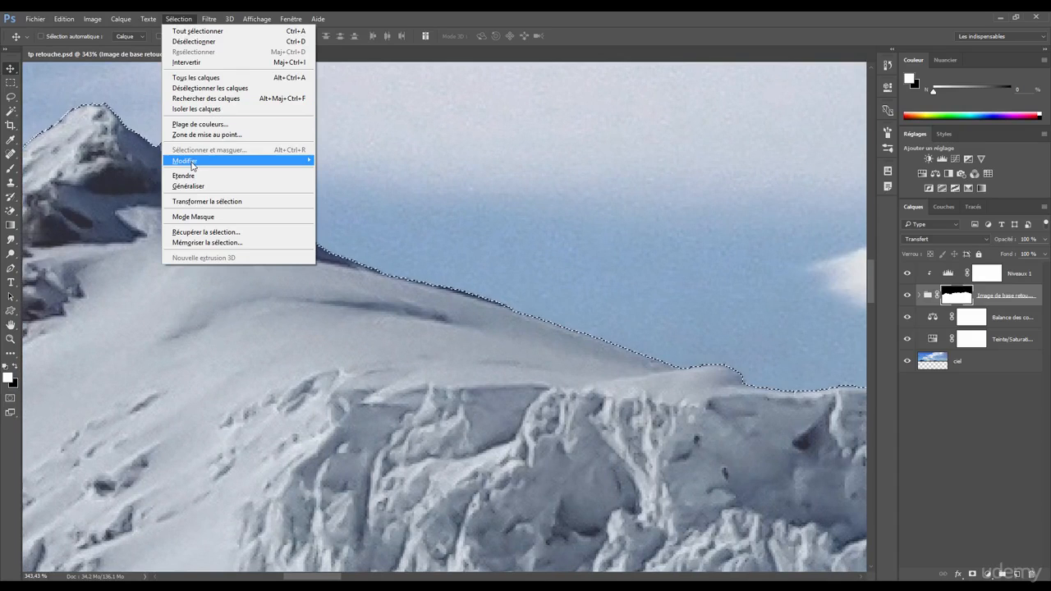
mouse_move(194, 165)
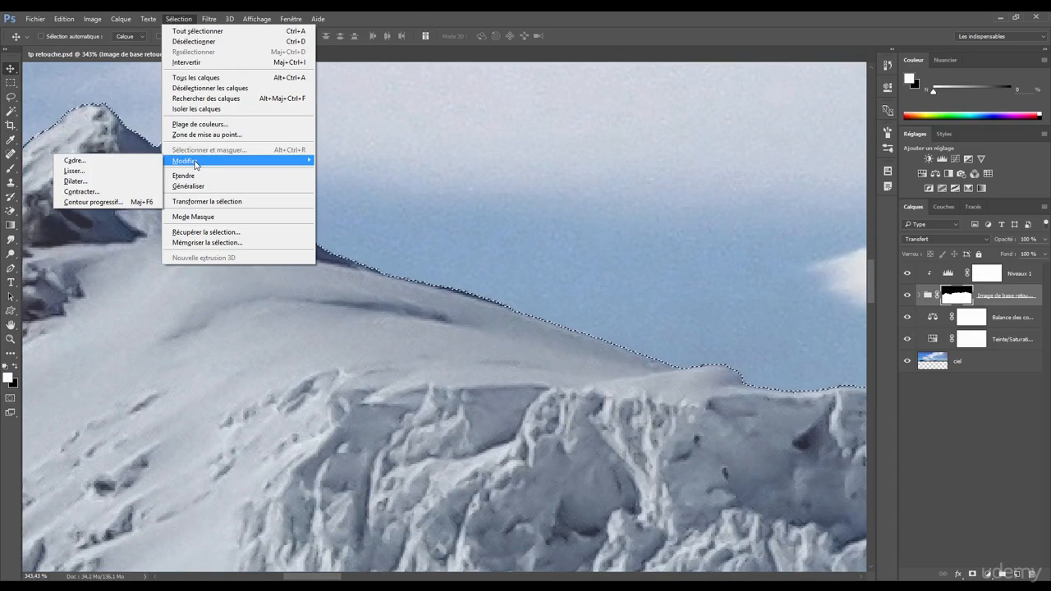
click(90, 194)
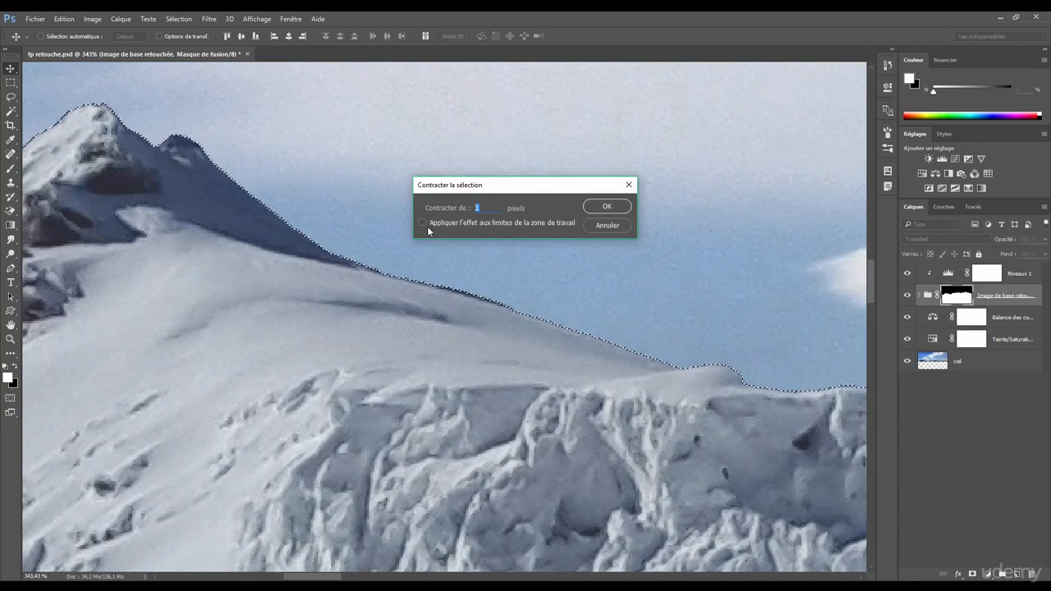
click(609, 208)
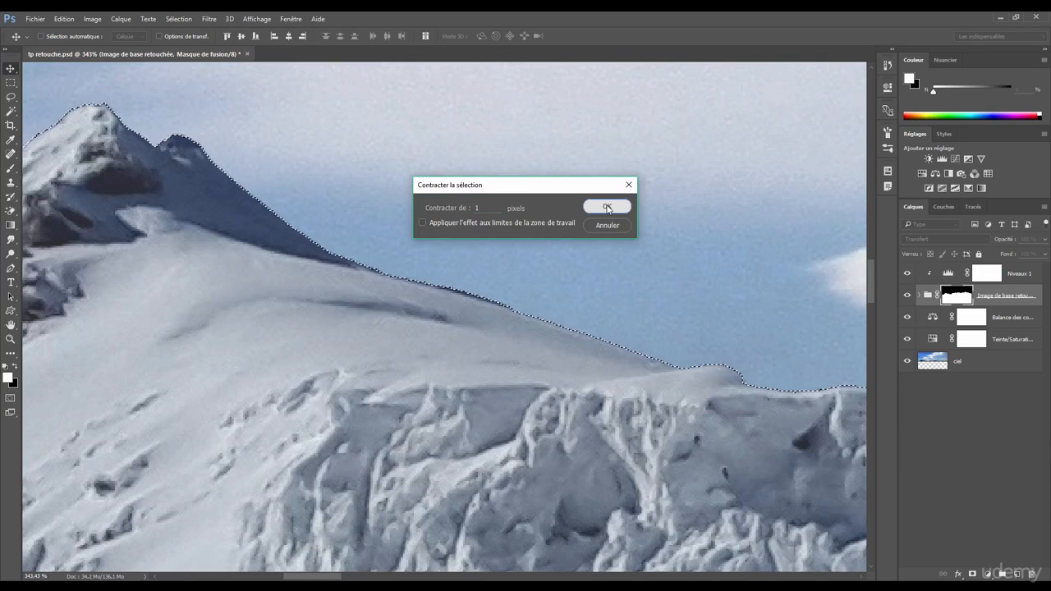
Examine the contracted selection along the ridge, displaying the group's layer mask alone to compare its edge with the outline
drag(182, 157, 280, 183)
drag(313, 215, 160, 253)
drag(264, 256, 547, 236)
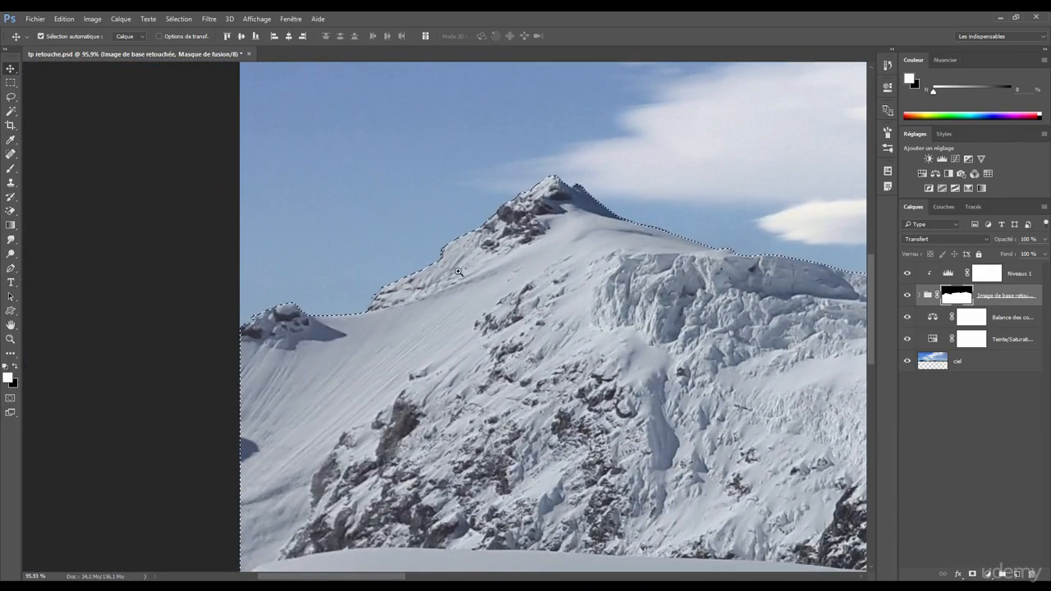
drag(480, 272, 520, 268)
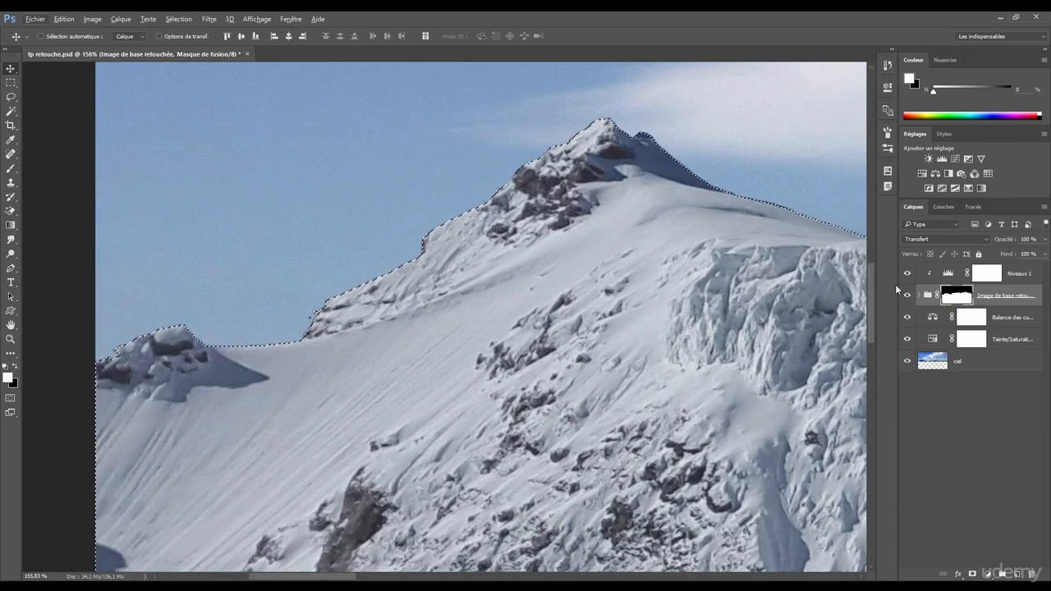
alt+click(957, 297)
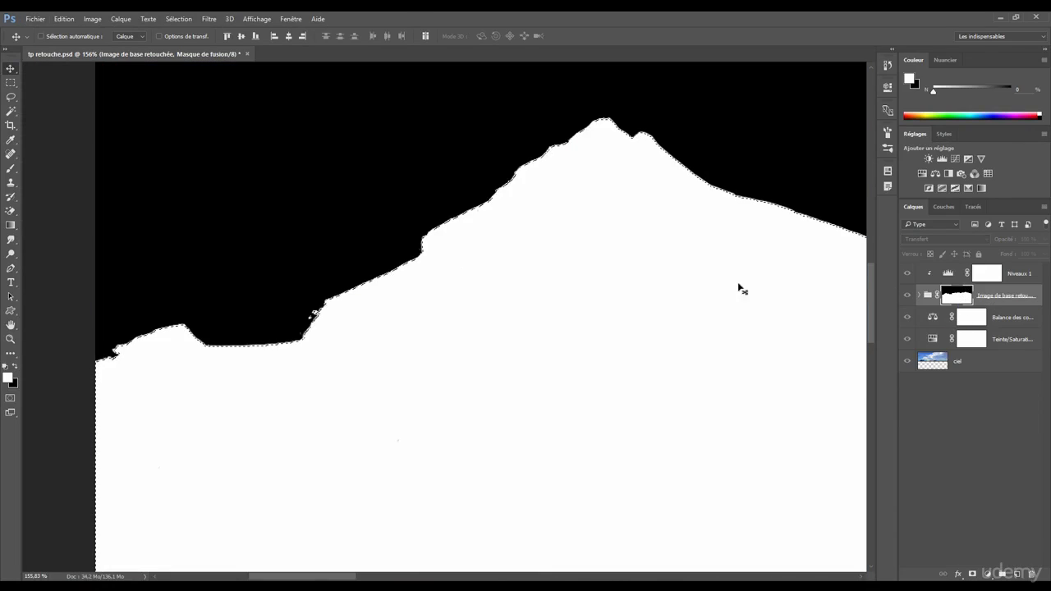
drag(112, 356, 228, 331)
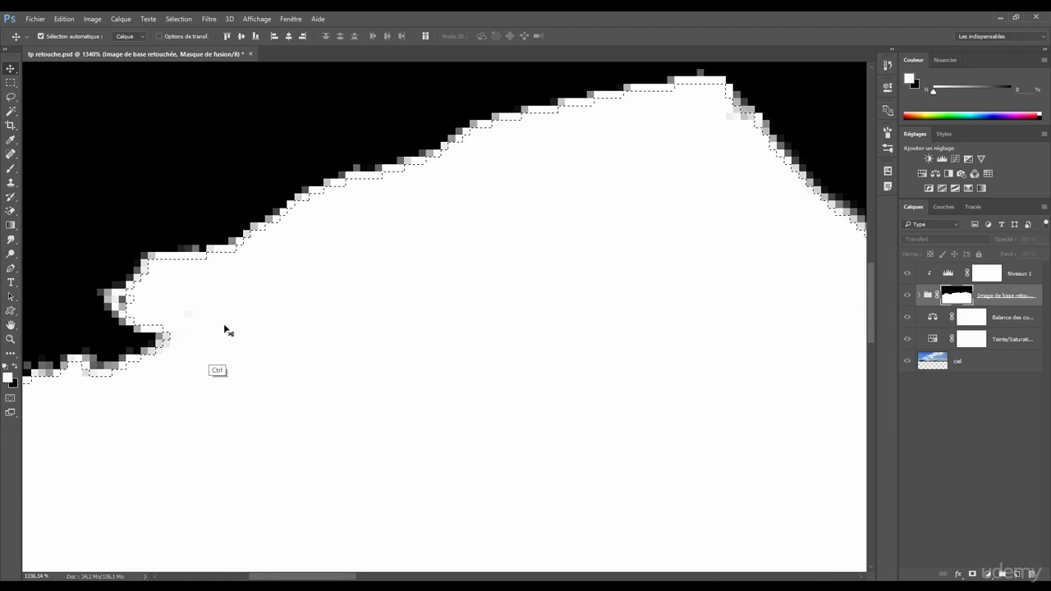
Try painting black on the group's layer mask with the Brush inside the contracted mountain selection
drag(193, 298, 253, 276)
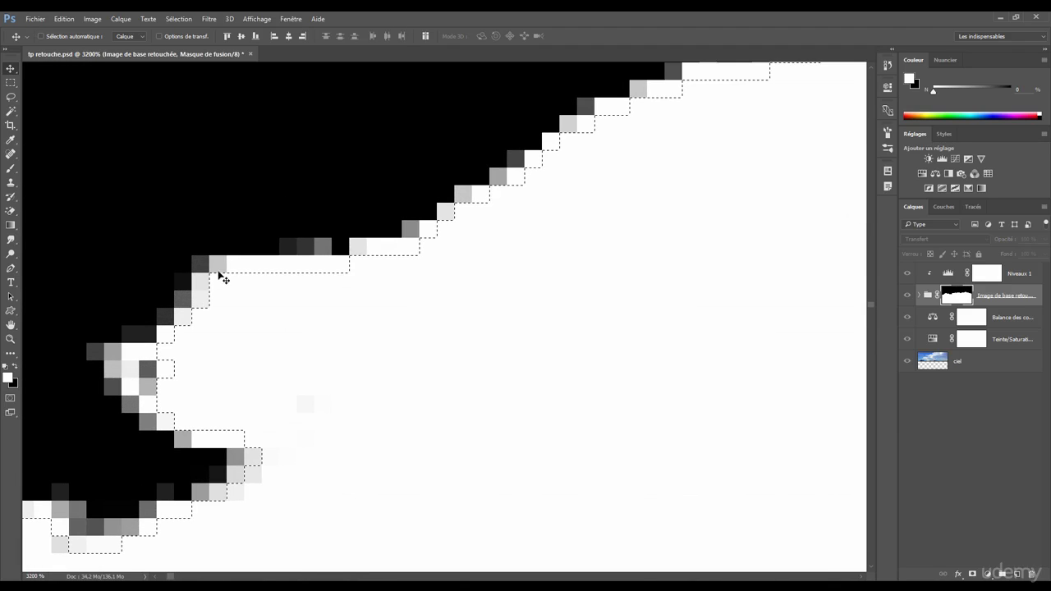
drag(550, 153, 298, 251)
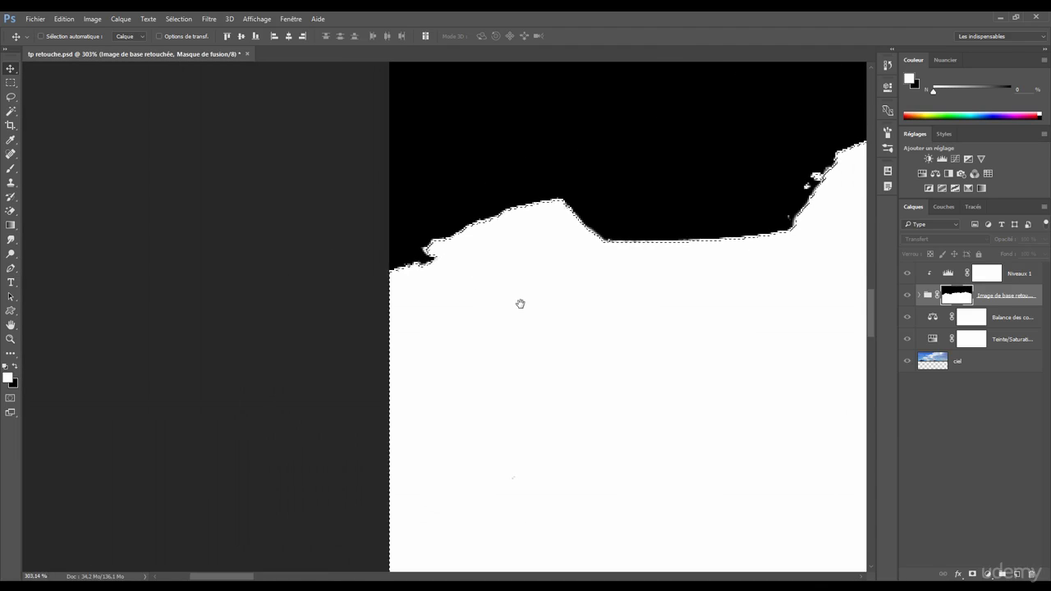
drag(521, 304, 307, 261)
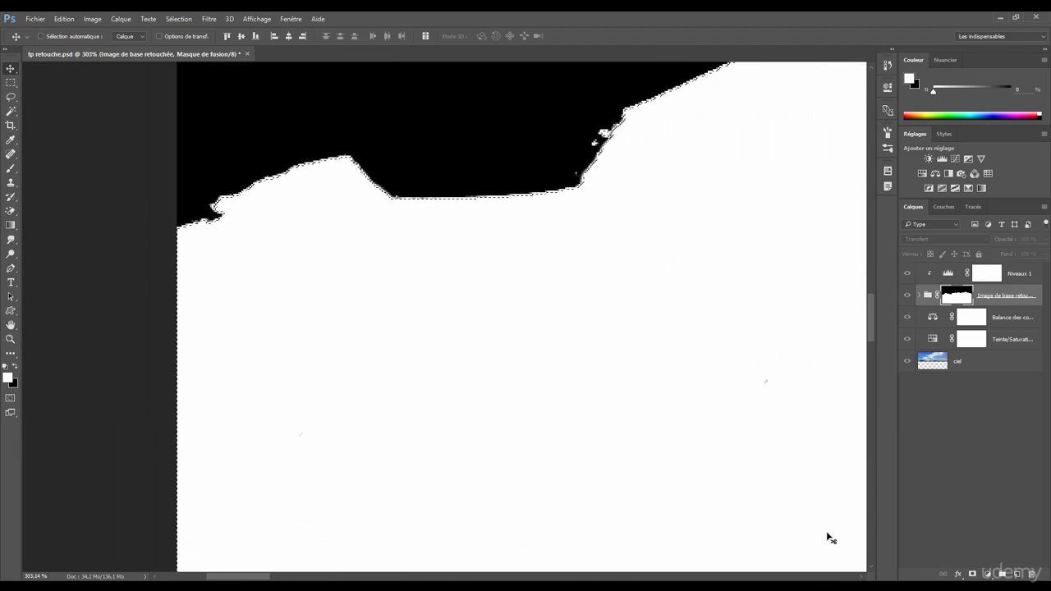
key(b)
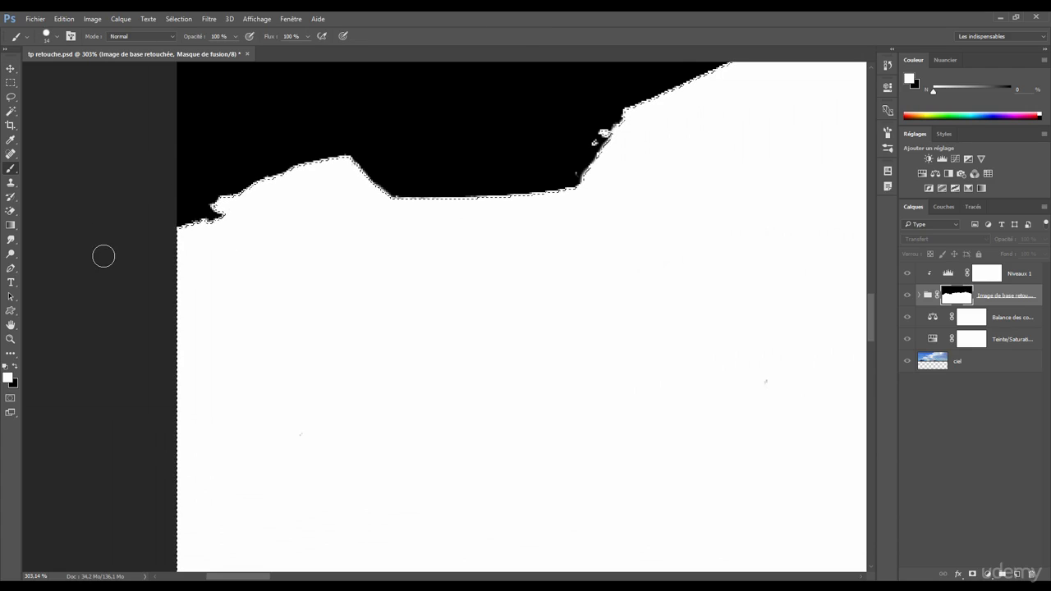
key(x)
mouse_move(387, 298)
mouse_down()
mouse_move(361, 287)
mouse_move(376, 300)
mouse_move(432, 297)
mouse_move(441, 256)
mouse_move(444, 296)
mouse_up()
key(ctrl+alt+z)
scroll(385, 239, up, 5)
key(x)
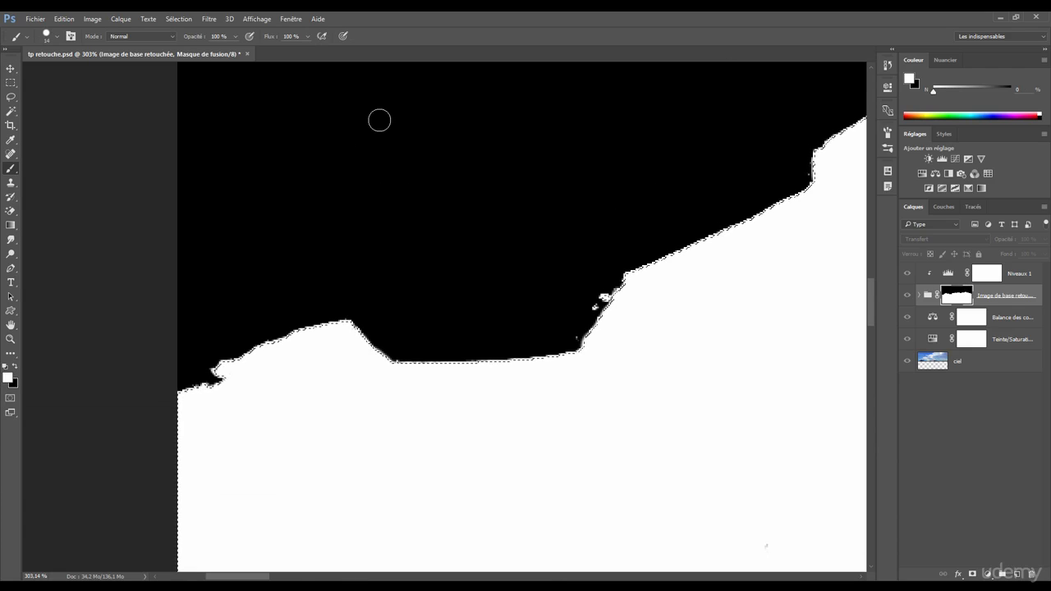
Invert the contracted mountain selection so it covers the sky side of the mask and the ridge's edge pixels
scroll(411, 140, down, 3)
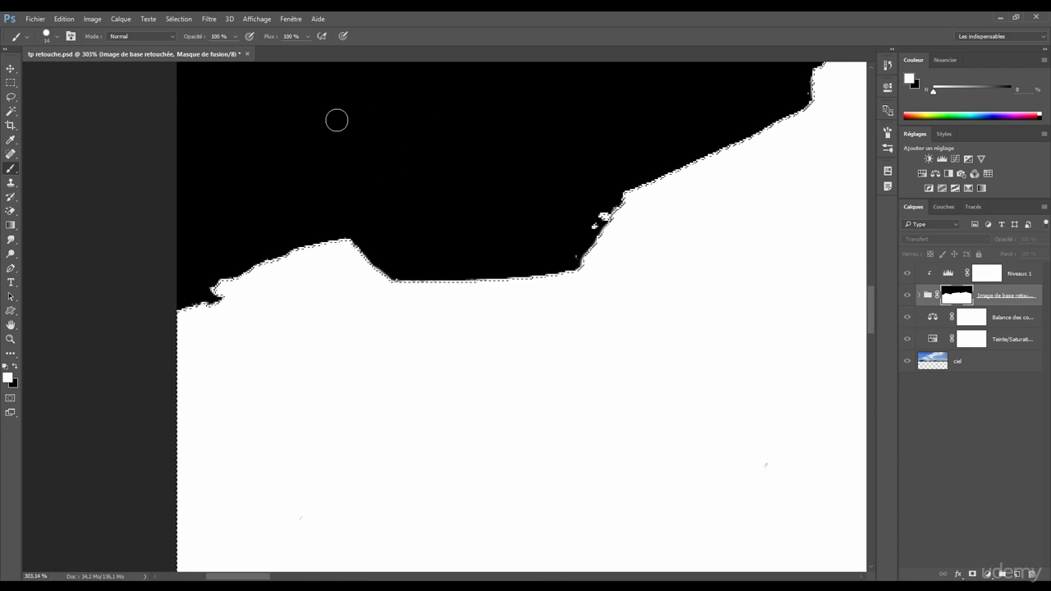
drag(224, 265, 320, 267)
drag(230, 326, 263, 318)
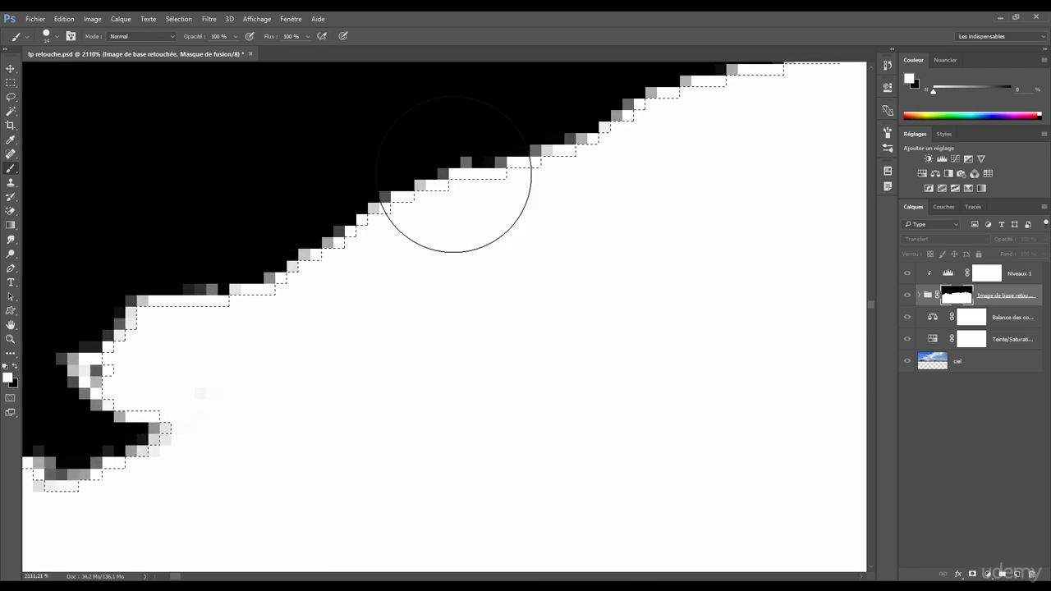
drag(364, 341, 261, 354)
drag(346, 243, 322, 328)
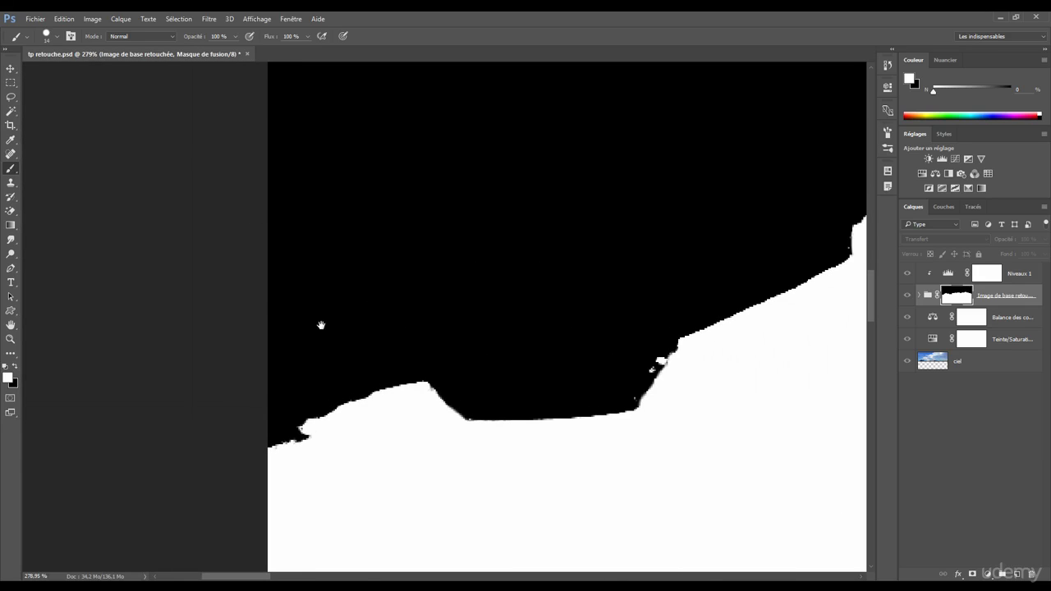
scroll(321, 287, up, 2)
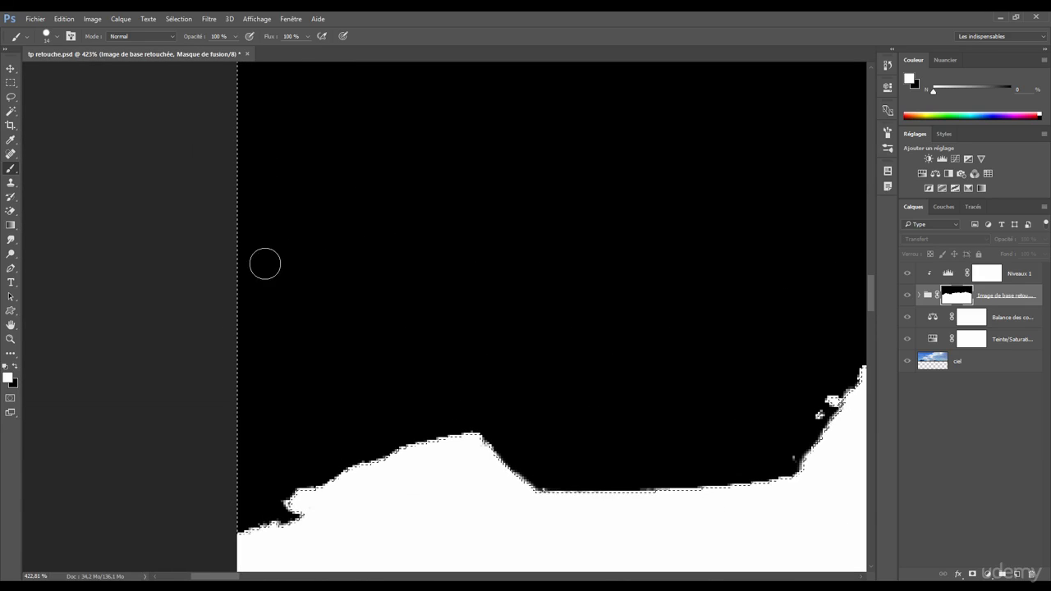
drag(421, 430, 440, 228)
scroll(336, 305, up, 5)
Paint black on the mask along the ridge's edge pixels within the inverted selection, starting at the far-left slope
click(14, 366)
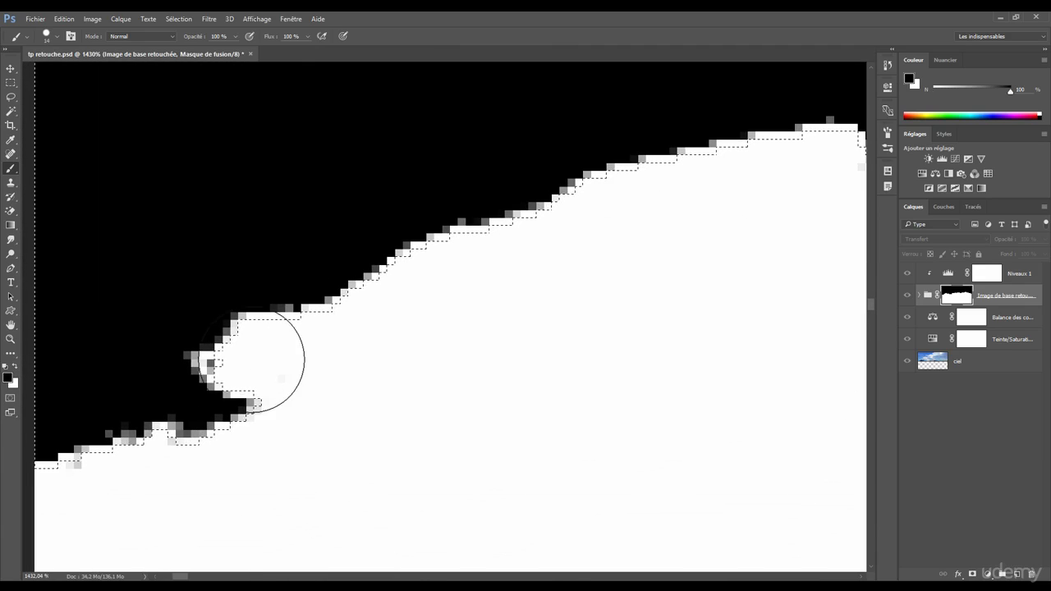
mouse_move(269, 320)
mouse_down()
mouse_move(390, 254)
mouse_move(830, 132)
mouse_up()
mouse_move(189, 359)
mouse_down()
mouse_move(206, 394)
mouse_move(113, 474)
mouse_move(88, 478)
mouse_up()
drag(463, 335, 267, 354)
drag(597, 332, 368, 343)
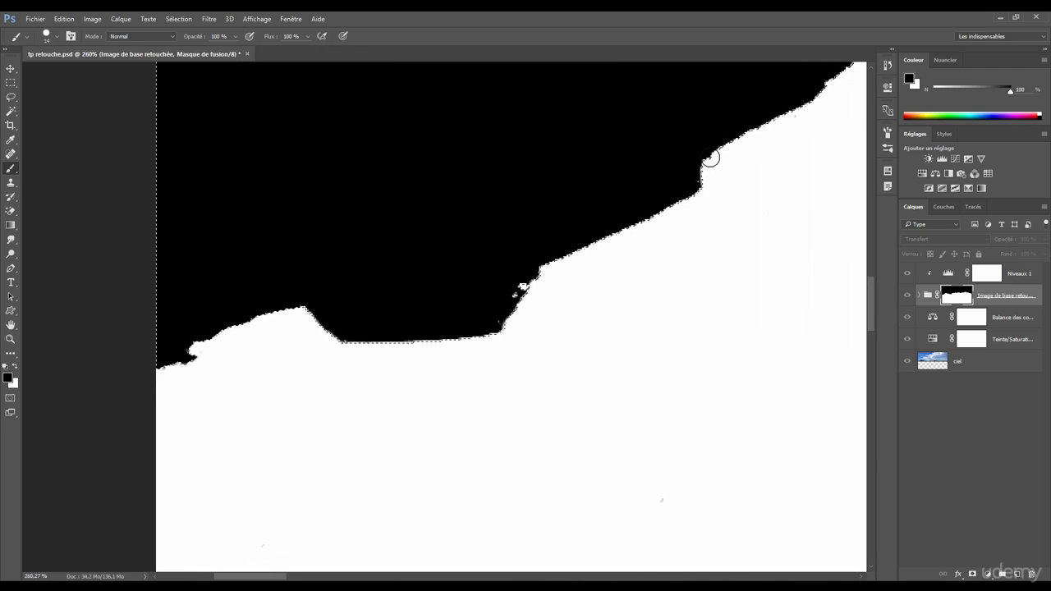
drag(394, 307, 447, 308)
drag(204, 345, 320, 322)
drag(317, 319, 384, 319)
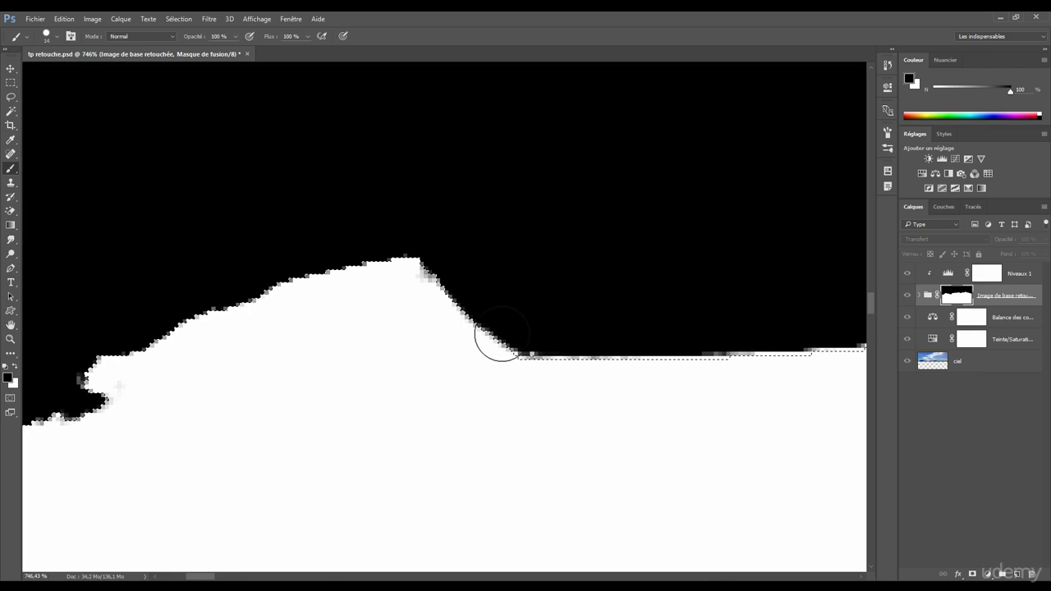
mouse_move(781, 345)
mouse_down()
mouse_move(598, 343)
mouse_move(518, 357)
mouse_up()
drag(622, 305, 338, 370)
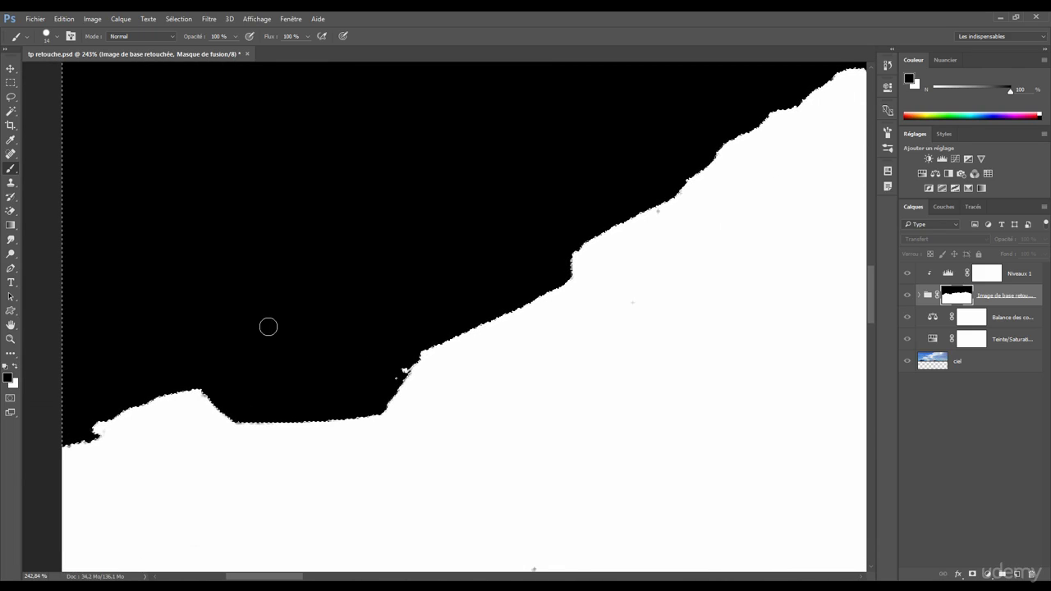
drag(450, 320, 374, 327)
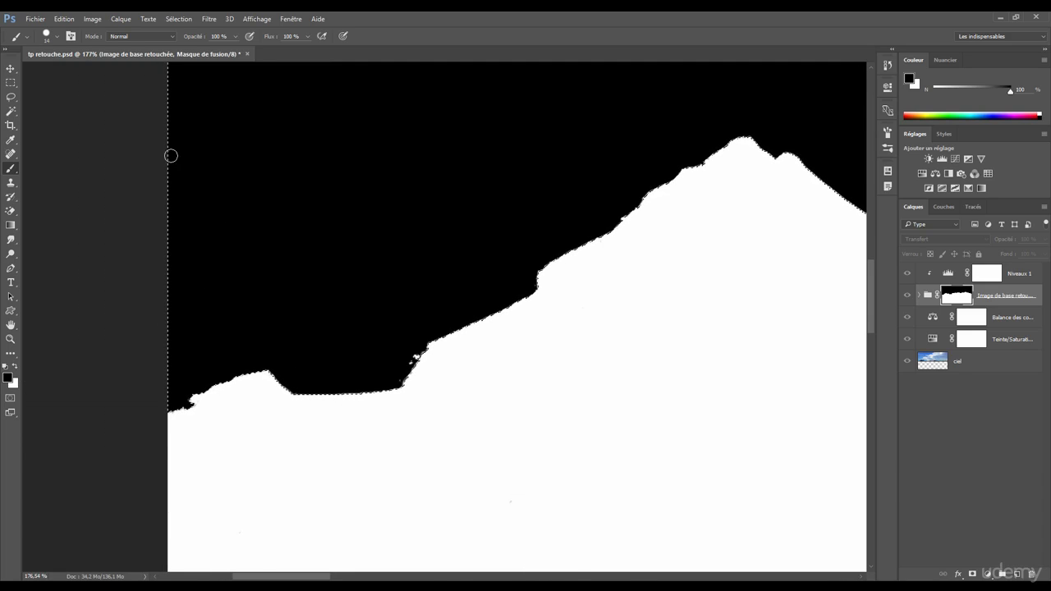
Fill the inverted selection on the mask with the black foreground colour in Normal mode at 100% opacity, and deselect
click(61, 20)
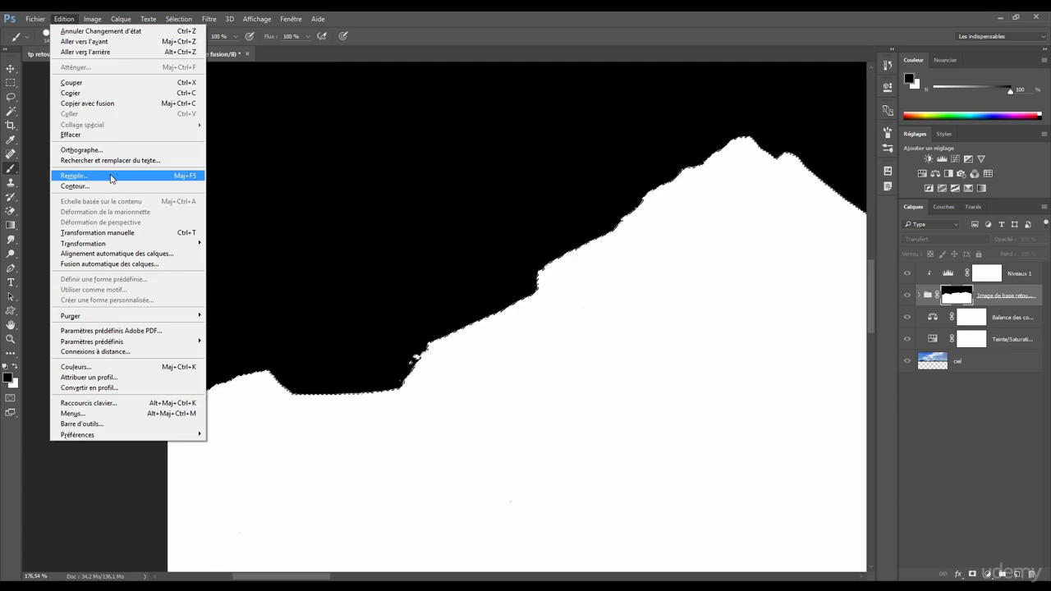
click(79, 180)
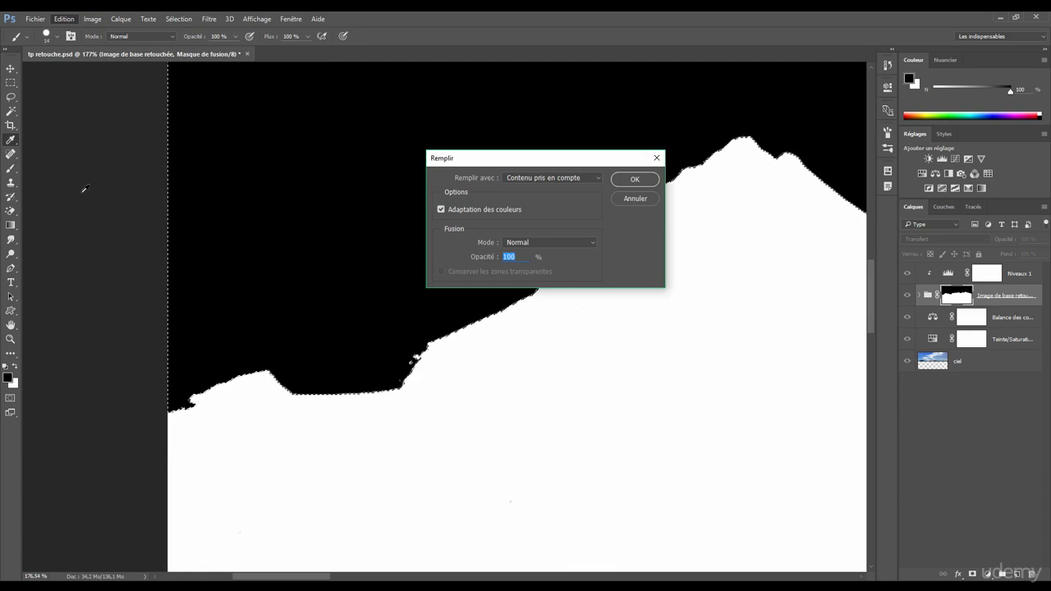
click(544, 178)
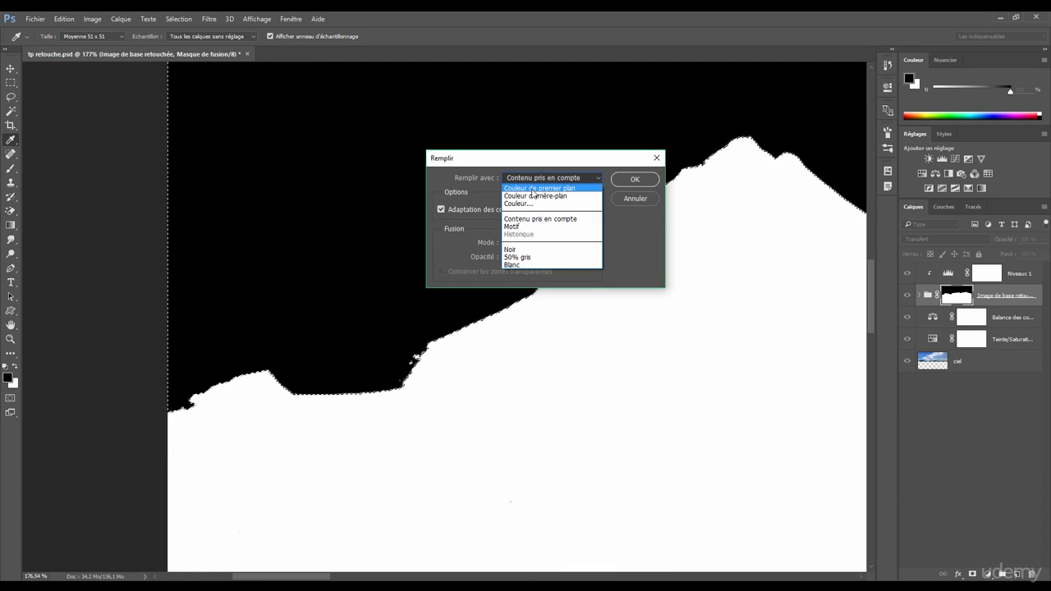
click(532, 188)
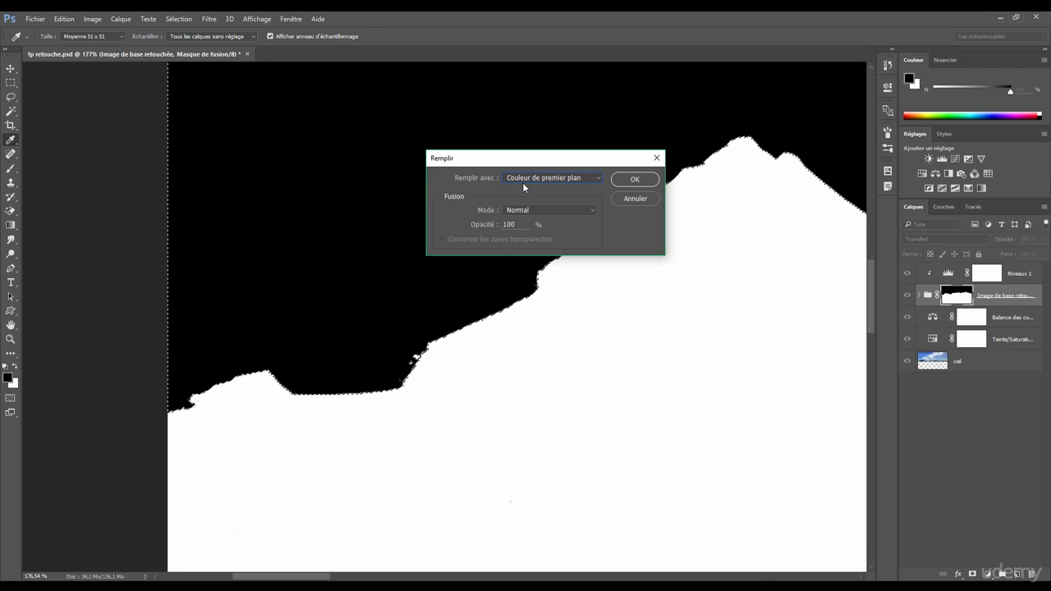
click(634, 179)
key(b)
drag(503, 320, 557, 308)
key(ctrl+d)
Paint white over the stray grey specks inside the mountain area of the mask
drag(565, 409, 458, 260)
mouse_move(474, 326)
mouse_down()
mouse_move(428, 328)
mouse_move(440, 273)
mouse_up()
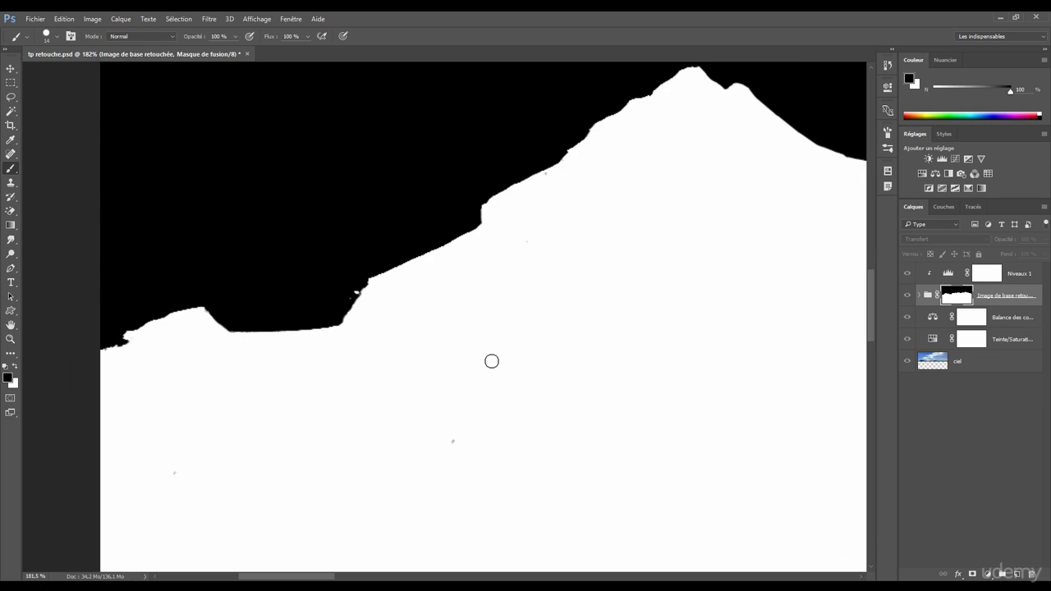
drag(494, 409, 432, 359)
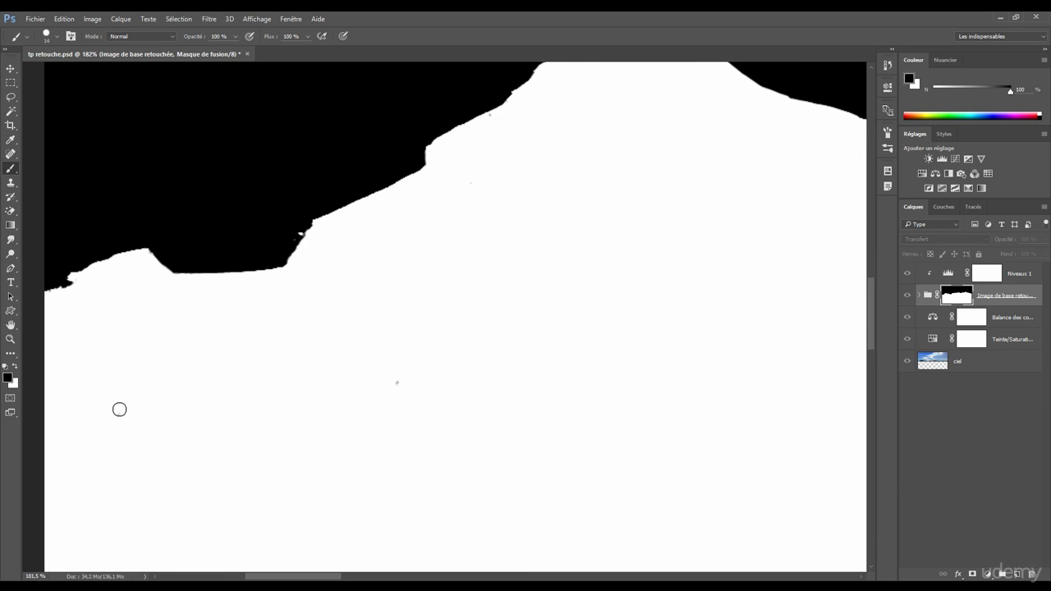
drag(104, 427, 147, 395)
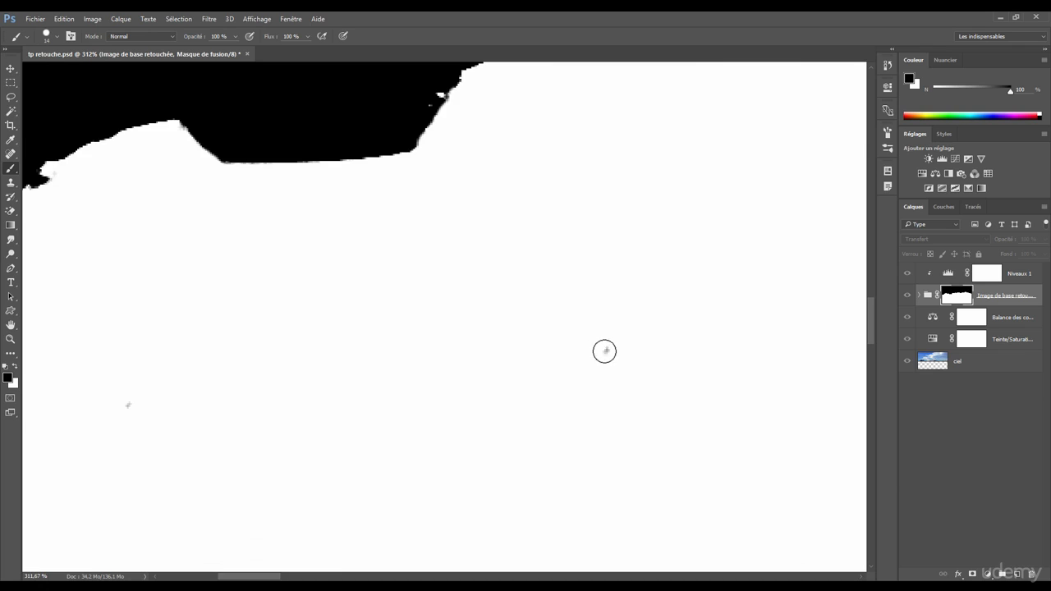
key(x)
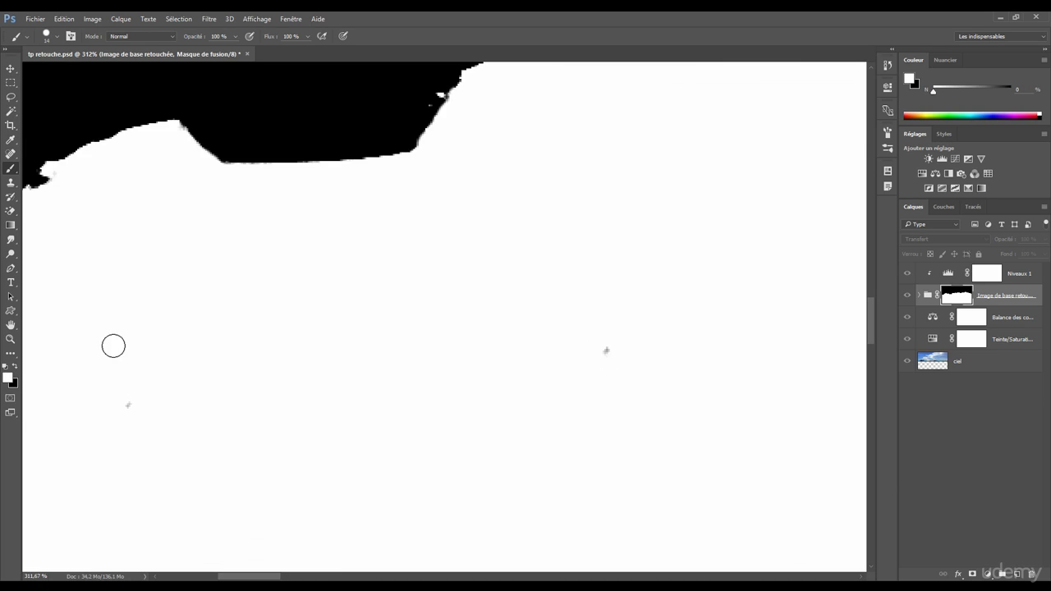
click(127, 404)
mouse_move(700, 157)
mouse_down()
mouse_move(540, 284)
mouse_move(399, 373)
mouse_up()
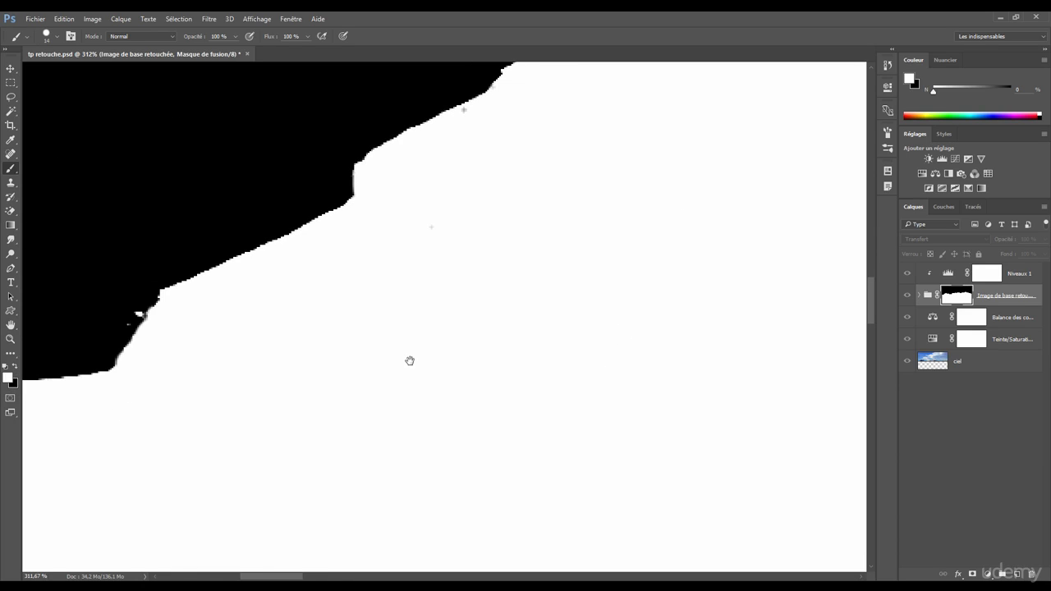
drag(477, 197, 468, 248)
click(460, 161)
click(425, 272)
Paint black with a 5 px brush over the stray white spots beside the steep slope above the flat dip
mouse_move(152, 366)
mouse_down()
mouse_move(346, 326)
mouse_move(326, 331)
mouse_move(396, 334)
mouse_up()
key(x)
drag(344, 274, 319, 284)
click(365, 279)
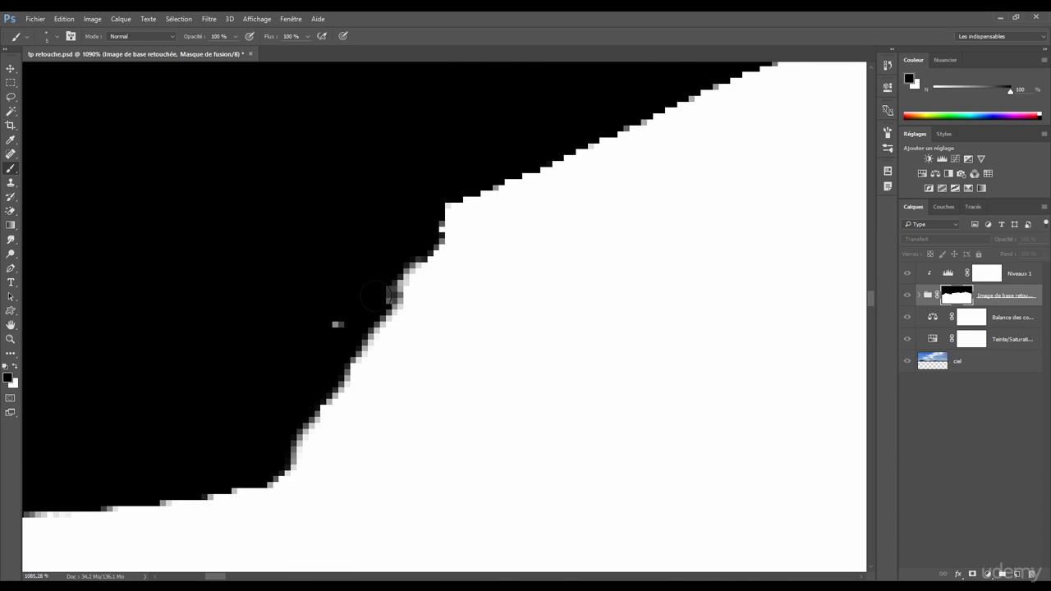
drag(468, 341, 328, 340)
Paint white over the black notch cut into the far-left end of the mountain ridge
drag(308, 375, 409, 375)
key(x)
mouse_move(366, 331)
mouse_down()
mouse_move(350, 331)
mouse_move(376, 316)
mouse_up()
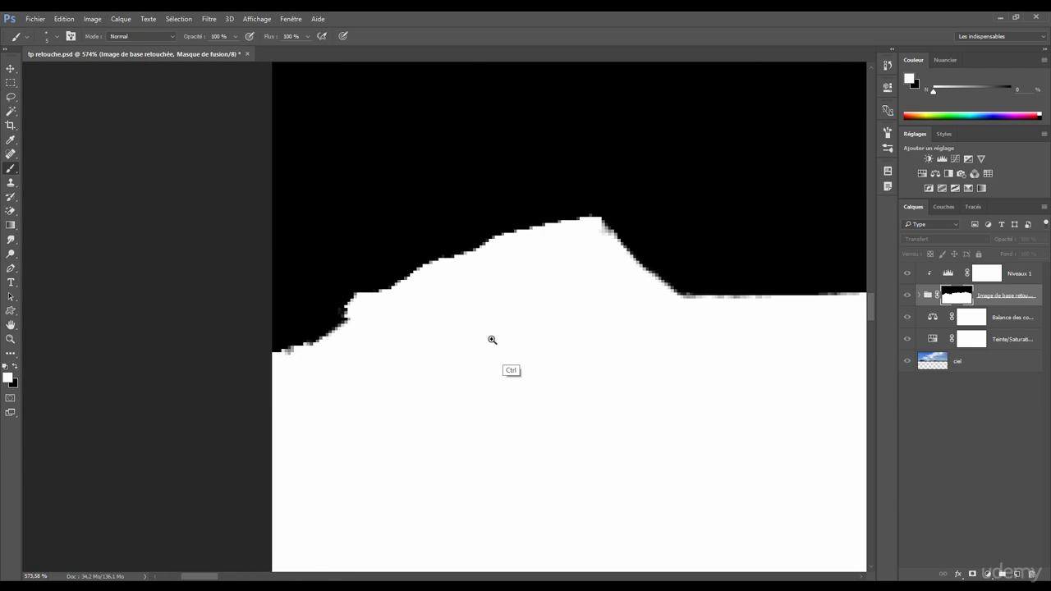
Paint white over the small remaining specks just below the ridge line farther along the mask
drag(492, 343, 358, 342)
drag(628, 342, 253, 324)
drag(549, 369, 616, 369)
mouse_move(318, 275)
mouse_down()
mouse_move(460, 281)
mouse_move(428, 285)
mouse_up()
key(x)
key(x)
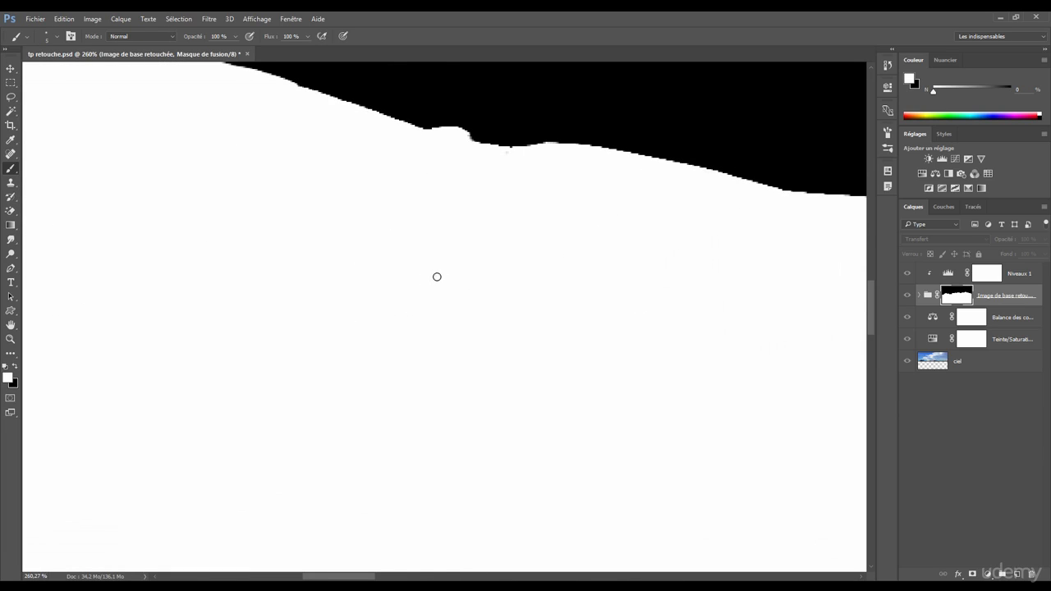
drag(496, 289, 464, 273)
drag(527, 158, 548, 164)
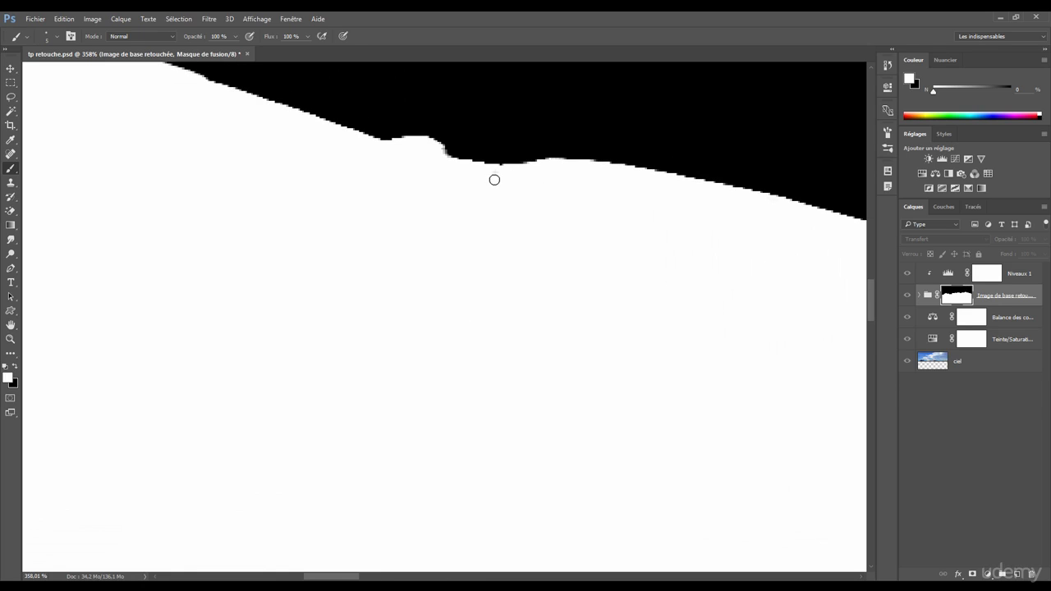
drag(495, 279, 354, 282)
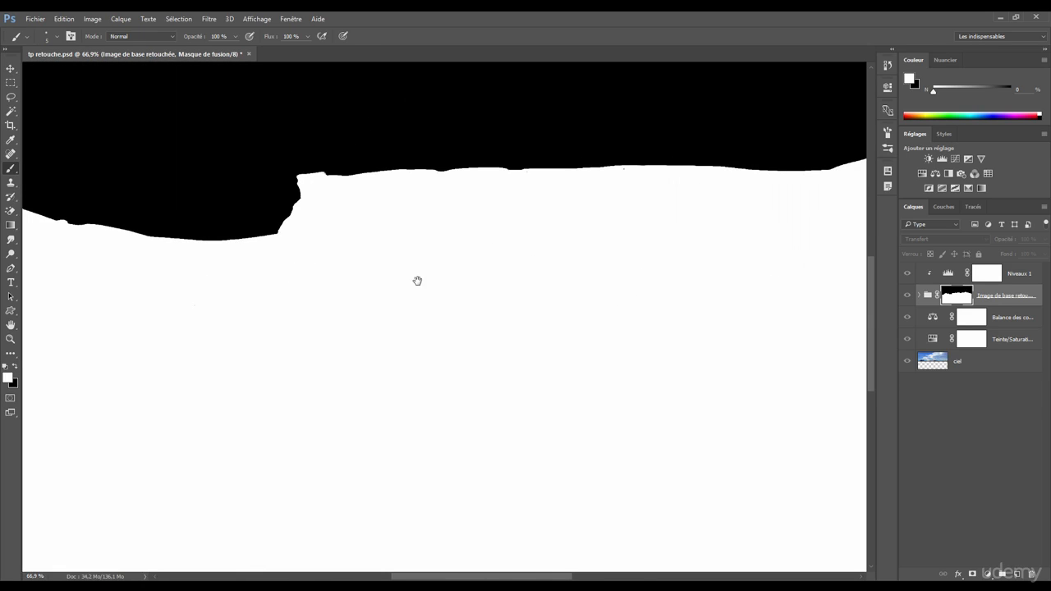
drag(618, 160, 646, 200)
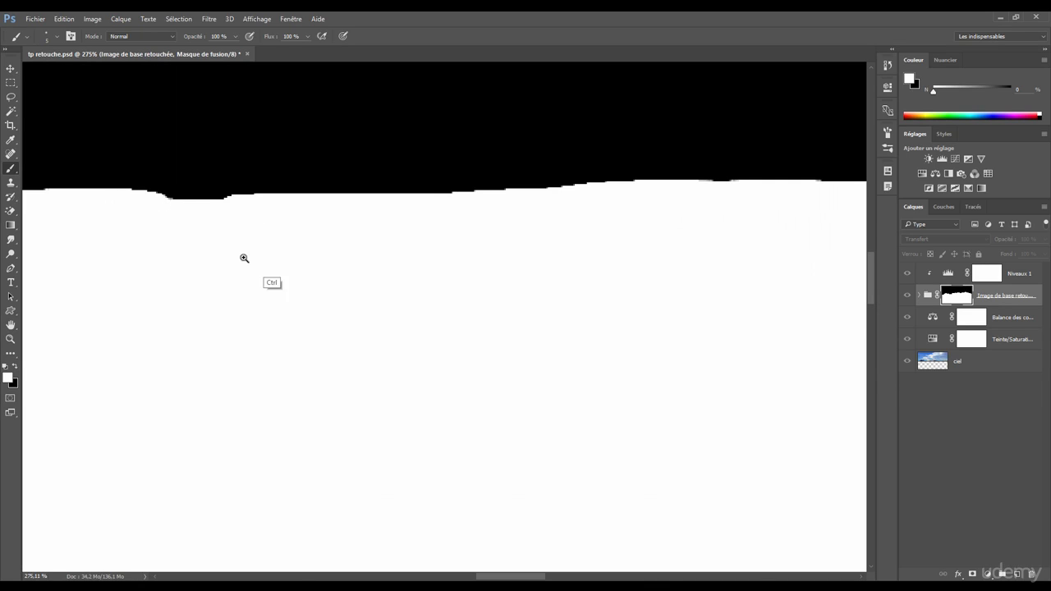
Examine the whole cleaned mask and view it among the document's channels
drag(255, 257, 176, 250)
drag(633, 331, 415, 216)
drag(510, 246, 330, 211)
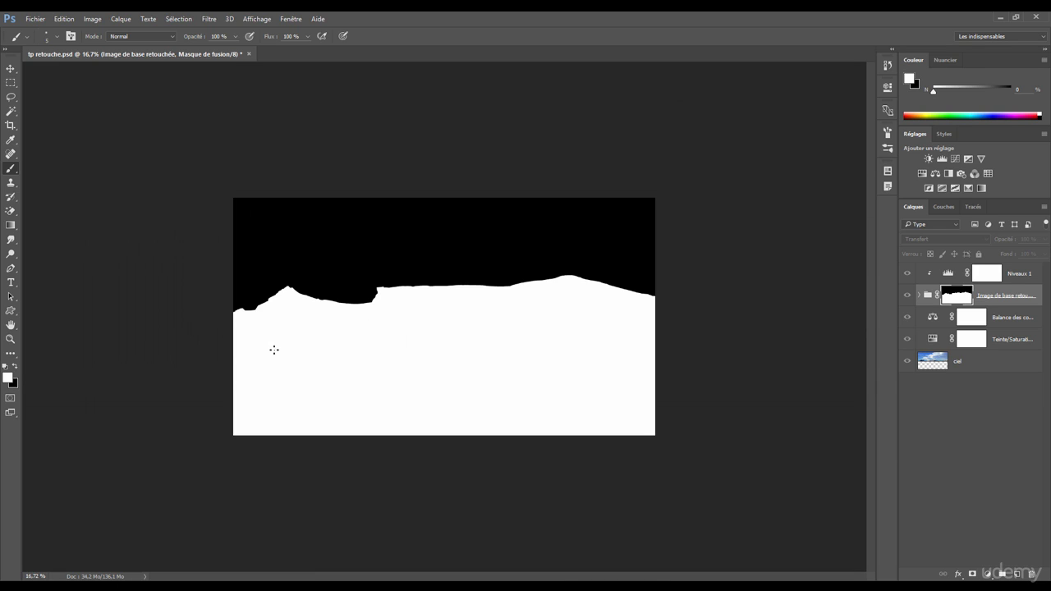
drag(488, 339, 500, 336)
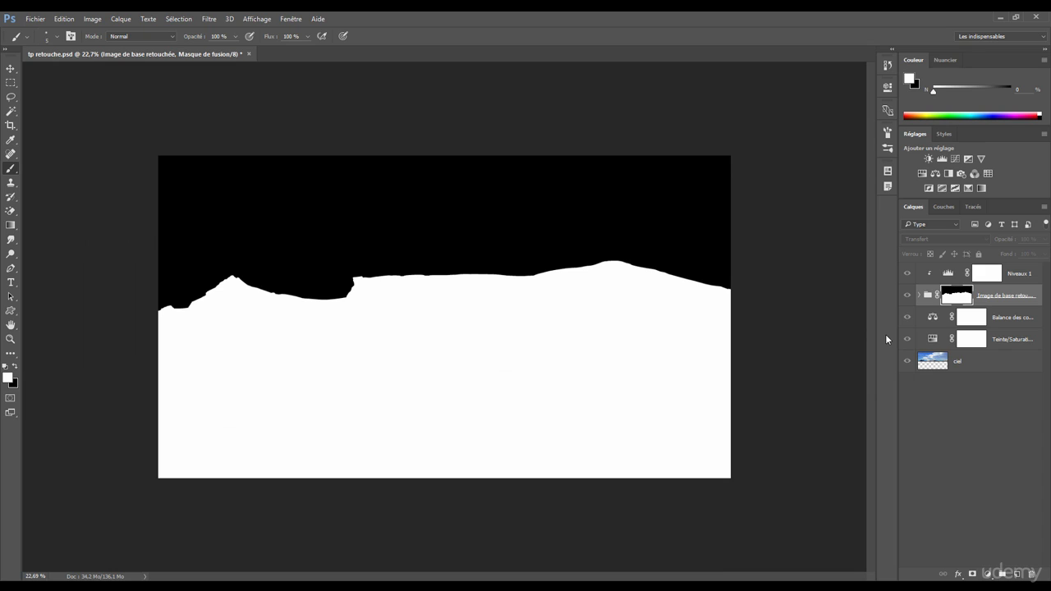
click(944, 207)
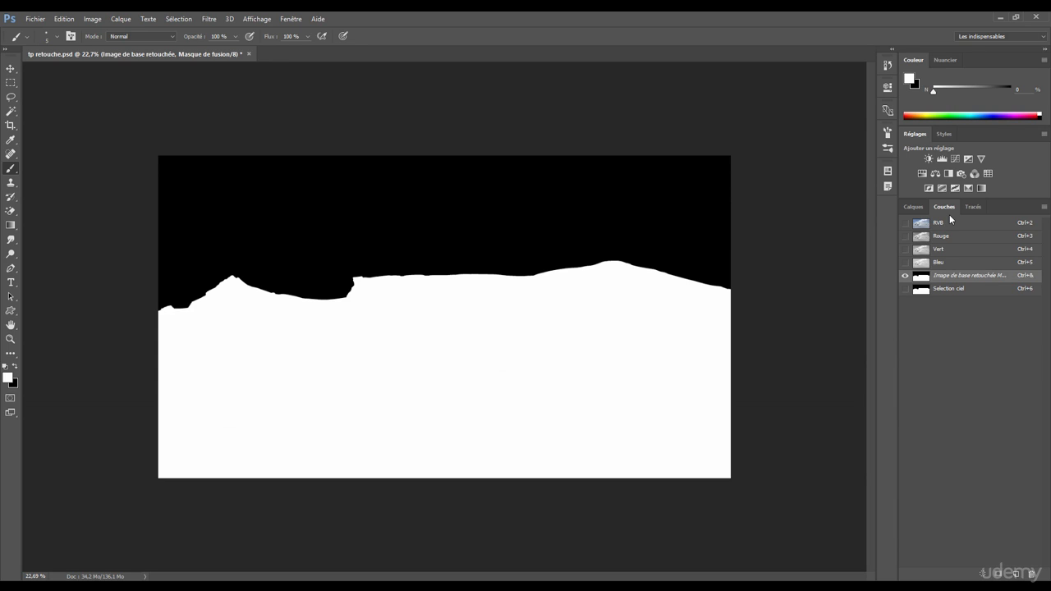
click(914, 207)
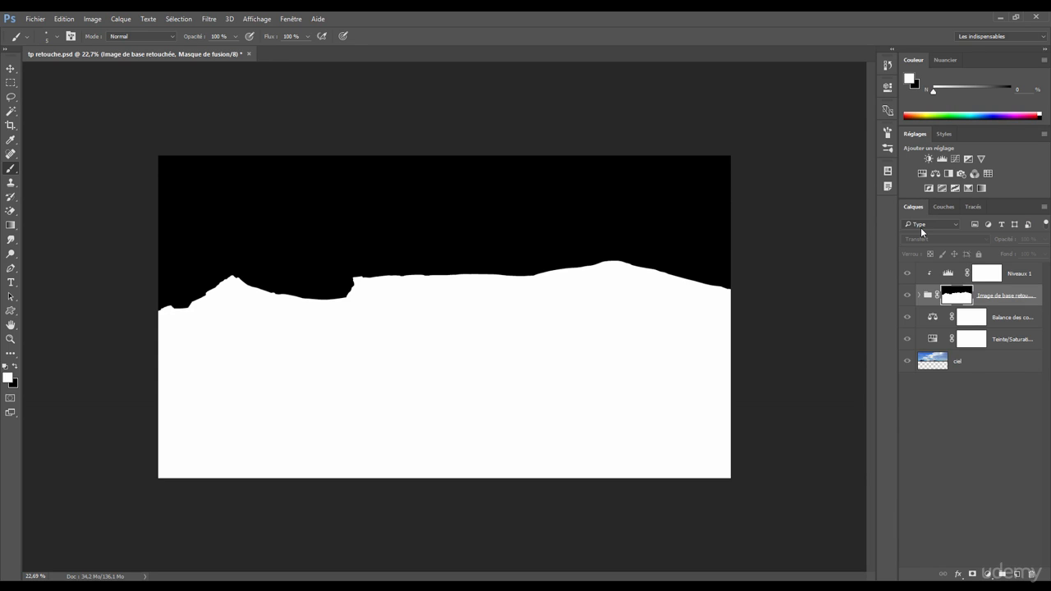
Display the full composite again instead of the mask and inspect the mountain's edge against the sky
key(alt)
alt+click(957, 299)
mouse_move(374, 270)
mouse_down()
mouse_move(453, 273)
mouse_move(514, 292)
mouse_move(505, 288)
mouse_up()
mouse_move(627, 279)
mouse_down()
mouse_move(598, 316)
mouse_move(448, 317)
mouse_up()
Try a black brush stroke on the group's mask across the ridge, undo it, and switch to the Move tool
key(x)
mouse_move(465, 271)
mouse_down()
mouse_move(548, 239)
mouse_move(548, 271)
mouse_move(622, 238)
mouse_move(592, 328)
mouse_move(603, 286)
mouse_move(425, 310)
mouse_up()
key(ctrl+alt+z)
key(ctrl+alt+z)
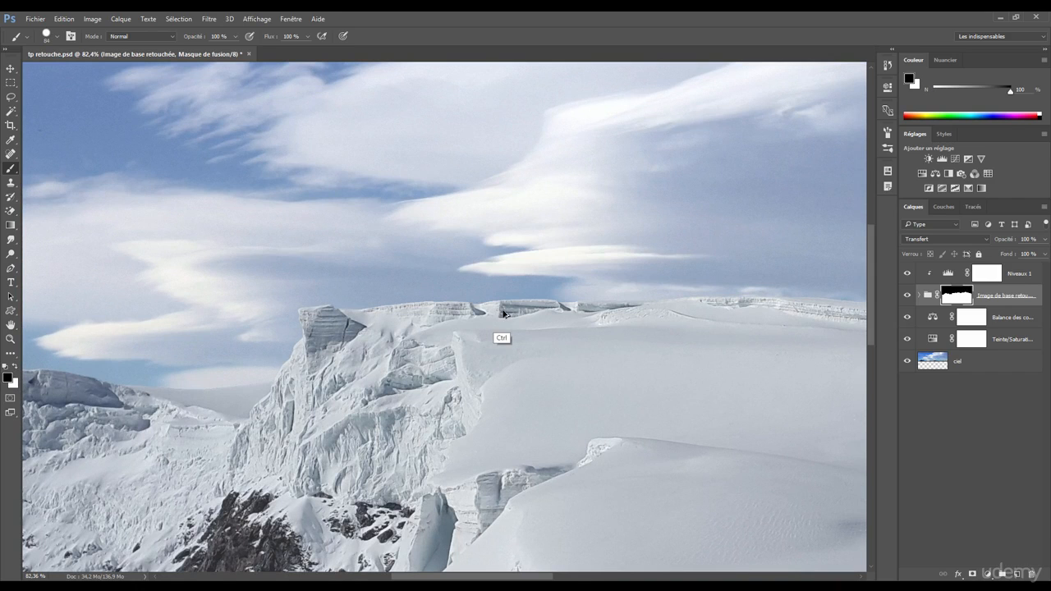
key(v)
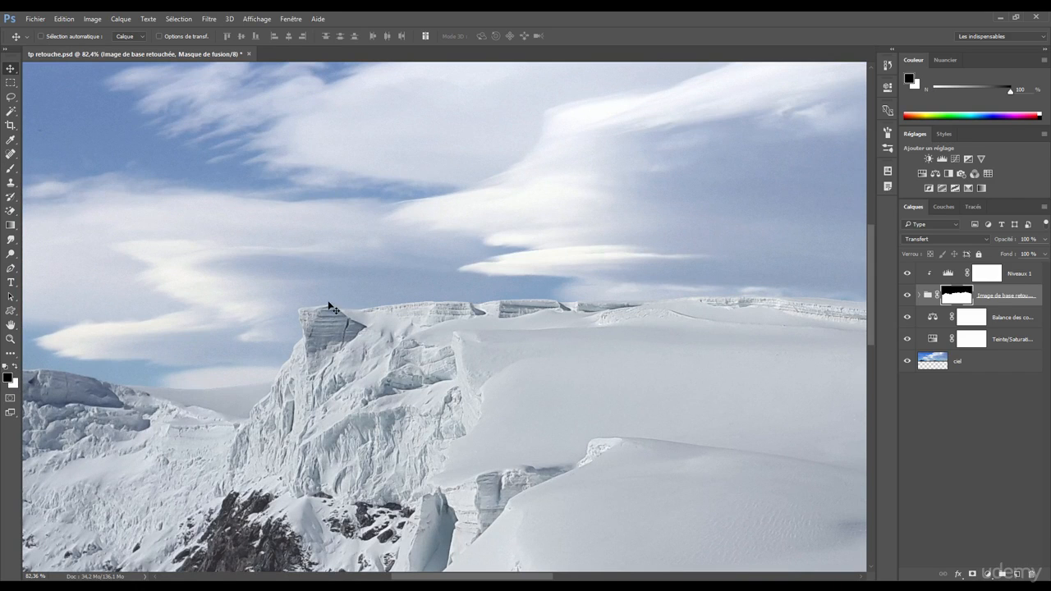
Examine the mountain's ridge line against the sky up close, from the ice cliff to the far snowy summit
drag(280, 366, 387, 365)
drag(441, 244, 361, 422)
drag(569, 278, 227, 296)
drag(514, 283, 408, 272)
drag(566, 226, 460, 216)
mouse_move(511, 244)
mouse_down()
mouse_move(463, 260)
mouse_move(394, 261)
mouse_move(660, 279)
mouse_move(340, 286)
mouse_move(626, 291)
mouse_move(462, 300)
mouse_up()
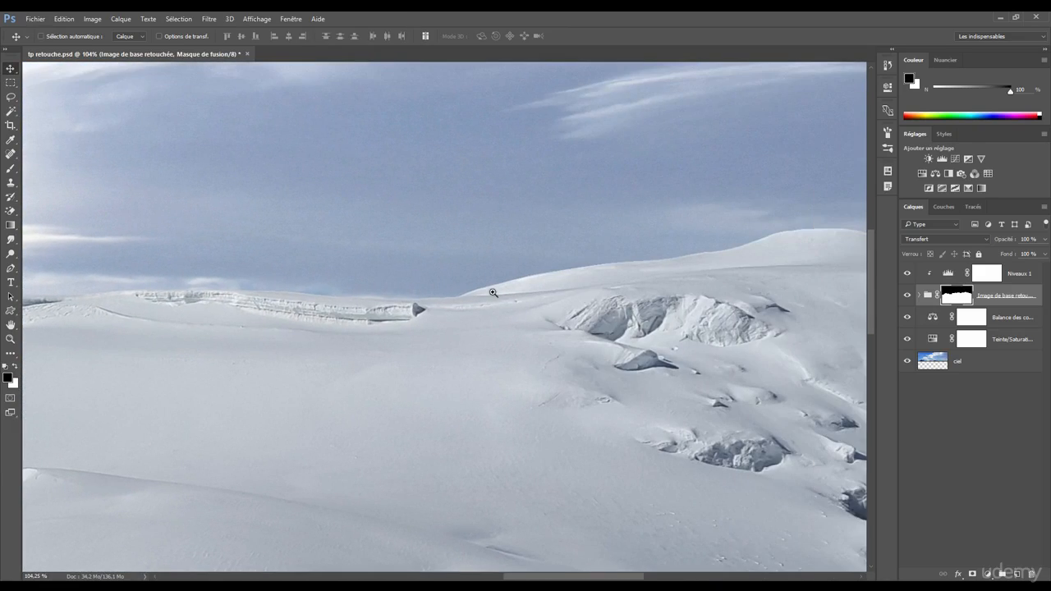
drag(582, 301, 681, 274)
drag(603, 263, 563, 293)
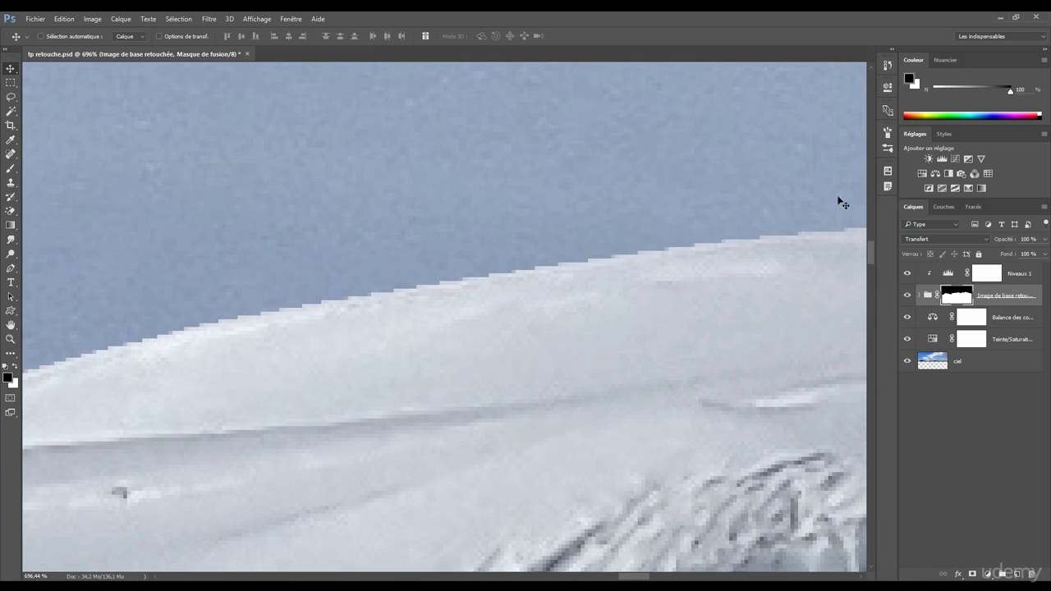
Show the properties of the mask on the retouched base image group
click(887, 88)
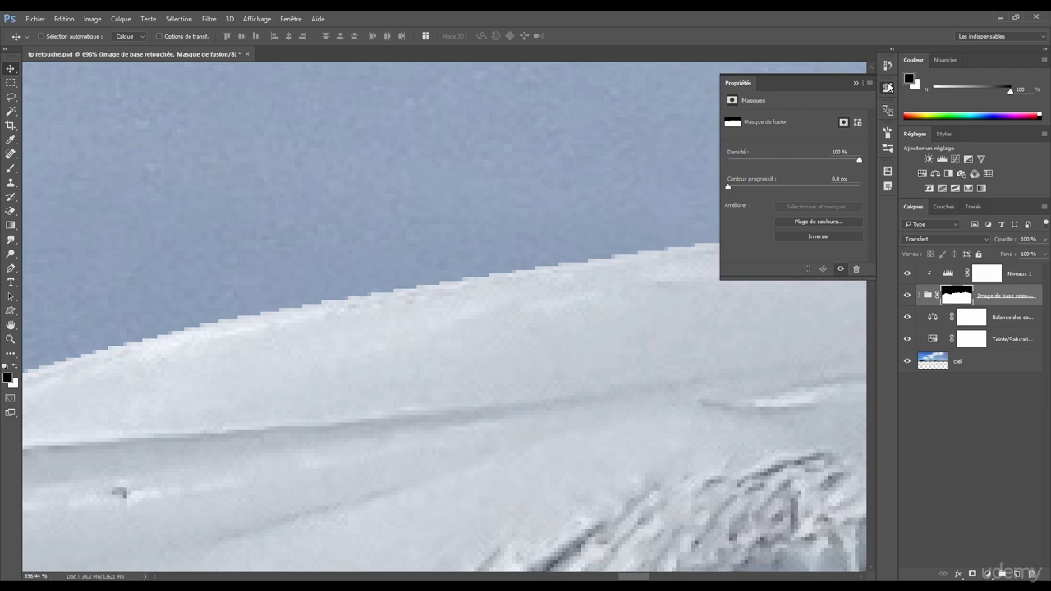
click(292, 20)
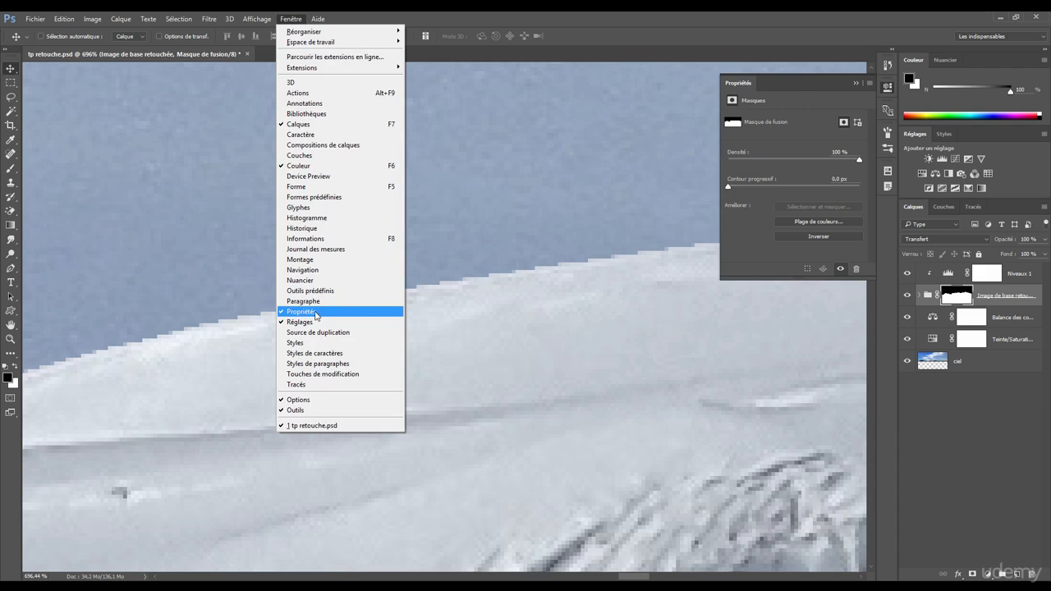
click(826, 106)
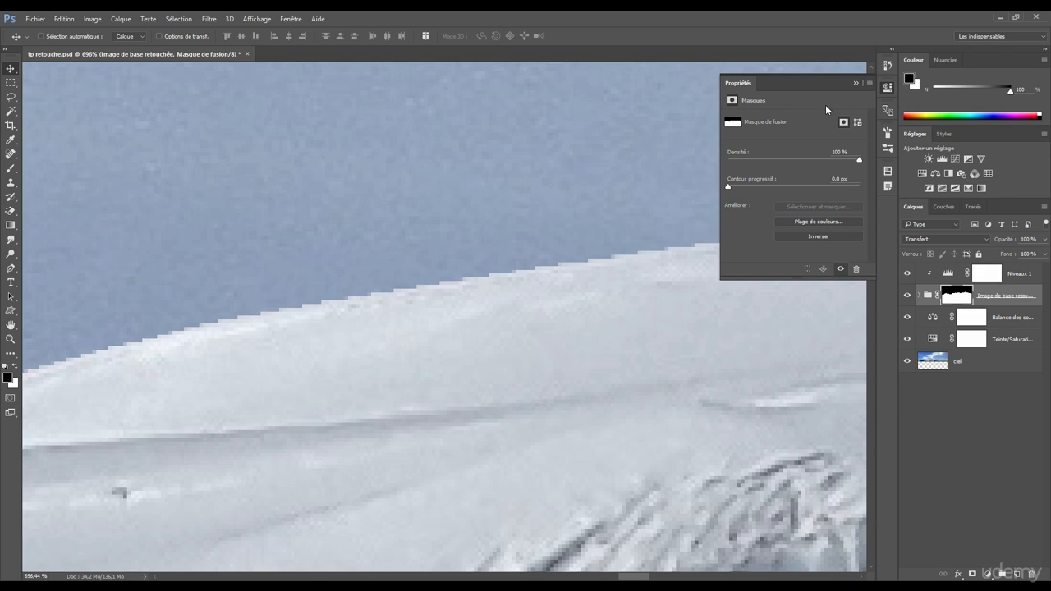
Try a 5.4 px feather on the group's mask and check the ridge edge against the sky
drag(728, 186, 765, 188)
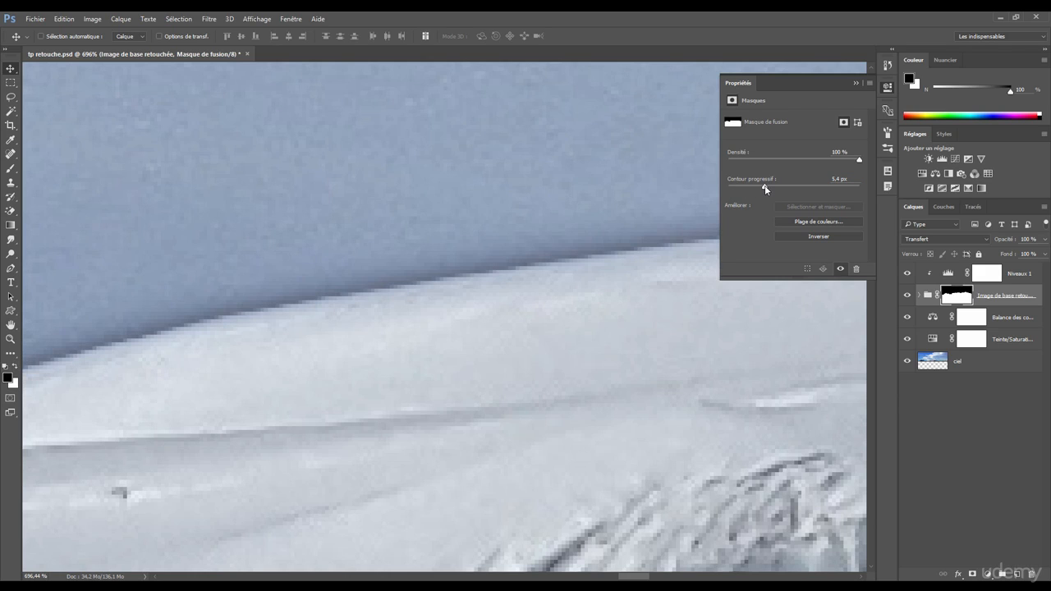
drag(375, 304, 297, 318)
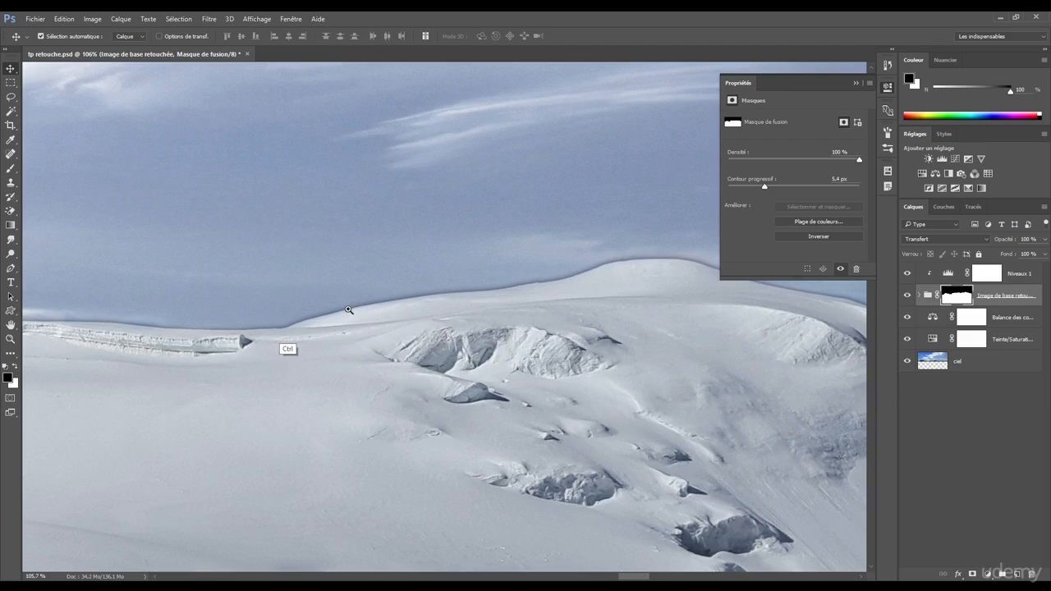
drag(488, 266, 648, 258)
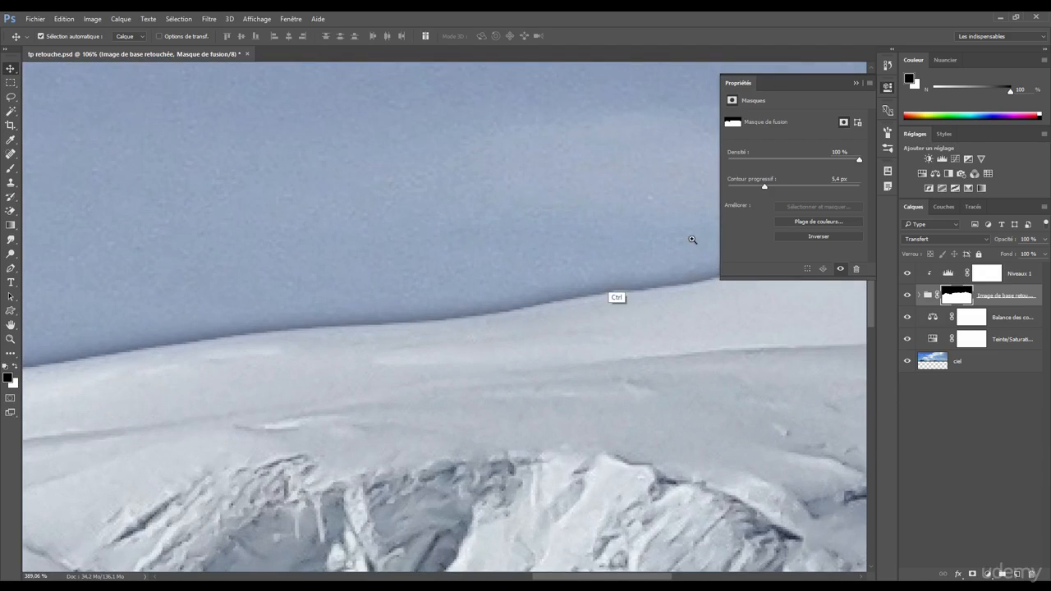
Set the feather of the group's mask to 0.5 px and check the snowy ridge edge up close
drag(733, 190, 731, 190)
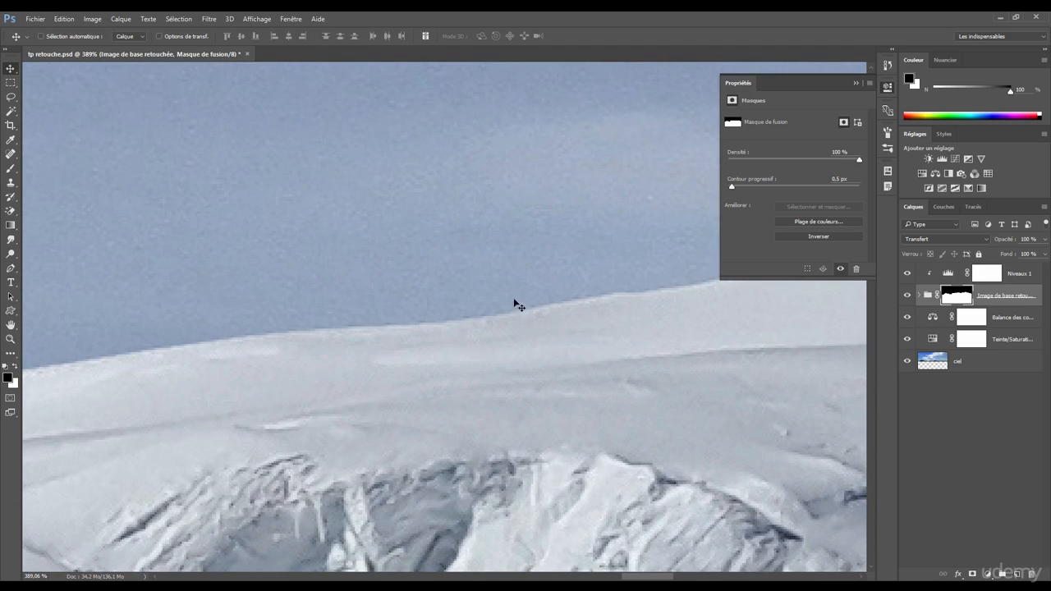
click(409, 330)
drag(343, 353, 695, 287)
mouse_move(456, 309)
mouse_down()
mouse_move(605, 289)
mouse_move(643, 300)
mouse_up()
drag(333, 329, 711, 294)
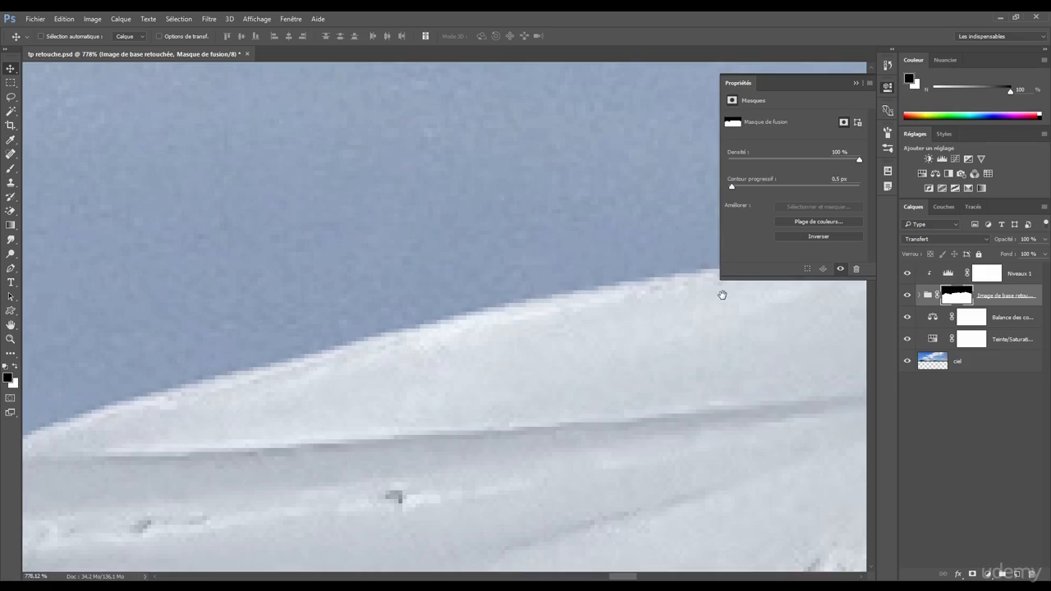
Inspect the feathered mask edge along the rest of the ridge, past the ice cliff and the farther mountain
drag(244, 394, 699, 284)
drag(289, 362, 681, 317)
drag(559, 326, 468, 320)
drag(406, 328, 657, 303)
drag(376, 334, 648, 318)
mouse_move(415, 359)
mouse_down()
mouse_move(636, 268)
mouse_move(575, 329)
mouse_up()
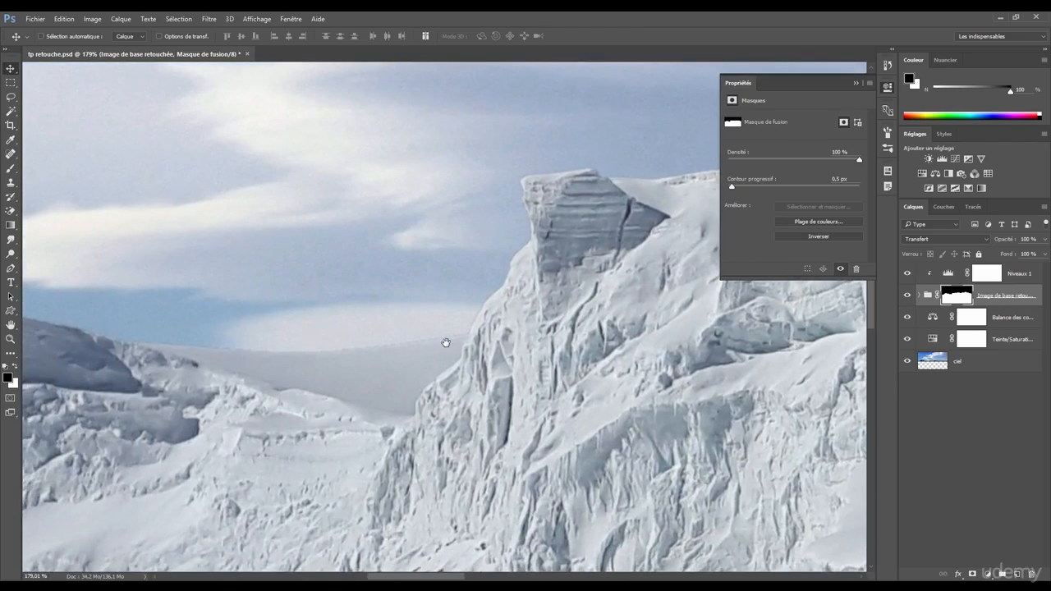
drag(394, 345, 580, 329)
drag(386, 271, 535, 305)
drag(395, 296, 667, 365)
drag(325, 342, 354, 342)
drag(205, 364, 399, 321)
drag(200, 427, 493, 297)
drag(233, 379, 222, 359)
Put away the mask properties and review the whole composite of sky and mountain
click(885, 90)
drag(555, 287, 370, 313)
drag(666, 319, 310, 317)
drag(616, 307, 460, 295)
drag(570, 286, 593, 285)
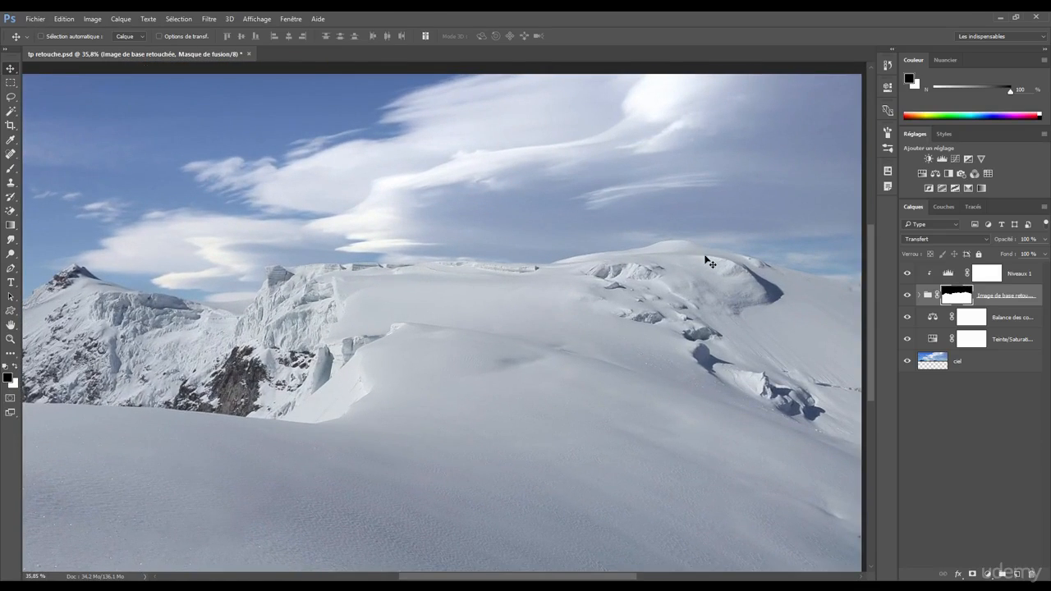
drag(460, 280, 511, 270)
mouse_move(340, 272)
mouse_down()
mouse_move(415, 273)
mouse_move(332, 282)
mouse_up()
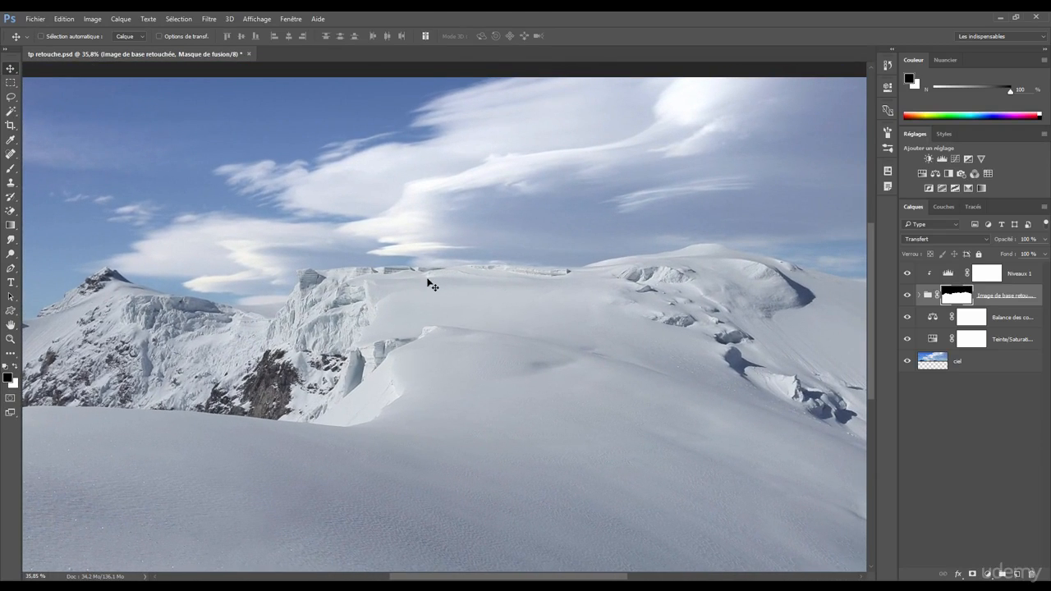
drag(656, 288, 602, 282)
drag(451, 438, 437, 390)
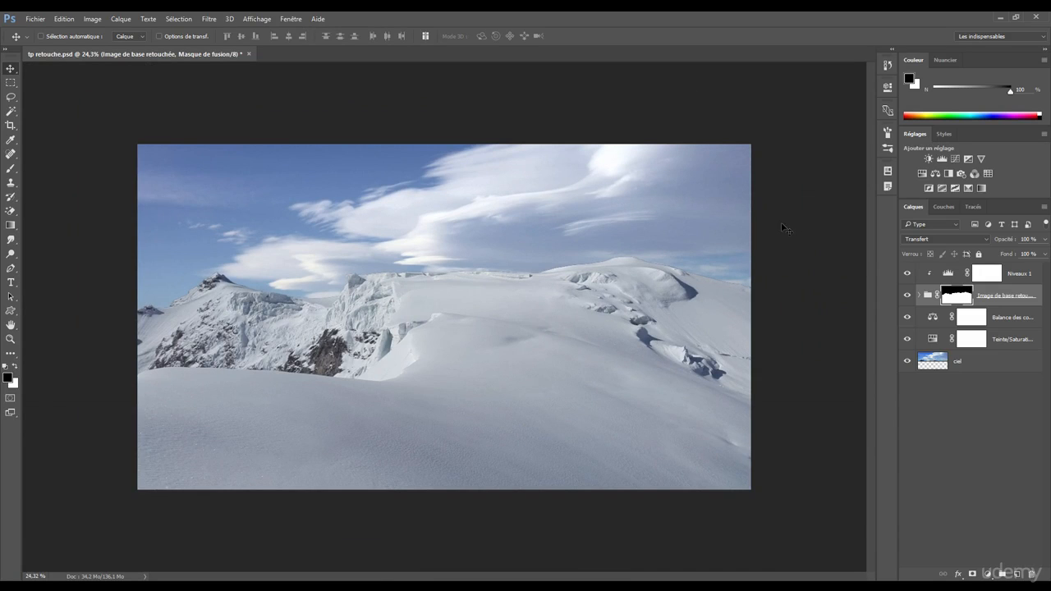
drag(576, 287, 608, 279)
drag(478, 260, 563, 267)
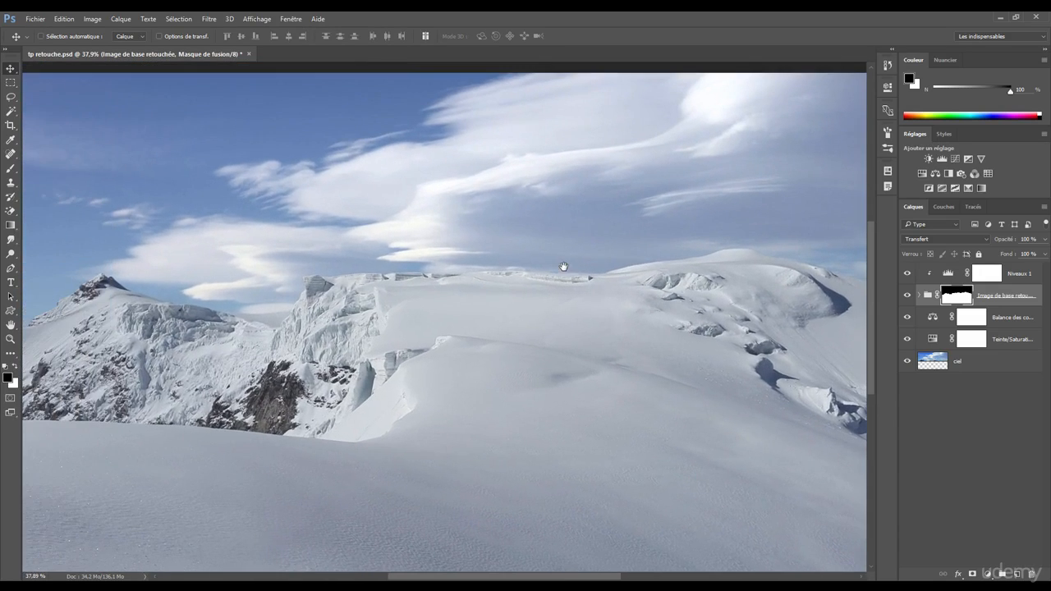
Create a layer comp named "Image retouchée" that records layer visibility only
click(289, 20)
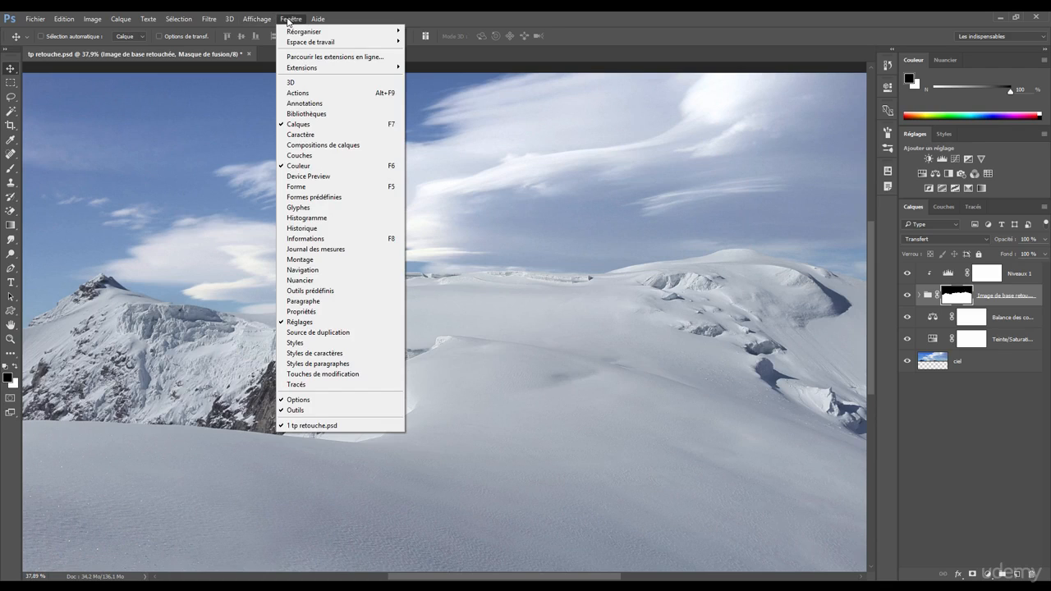
click(312, 146)
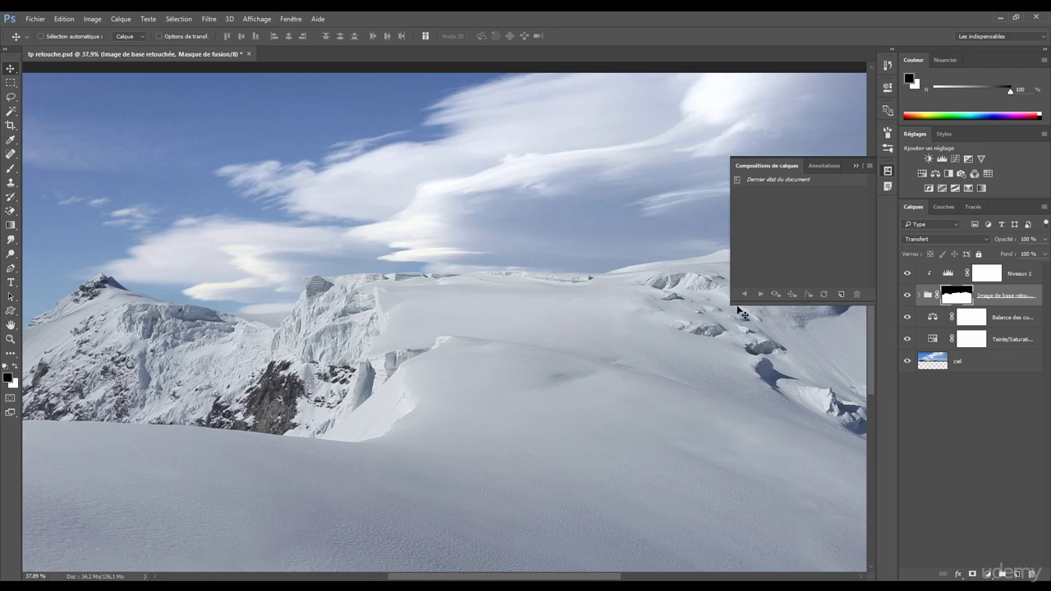
drag(734, 302, 691, 324)
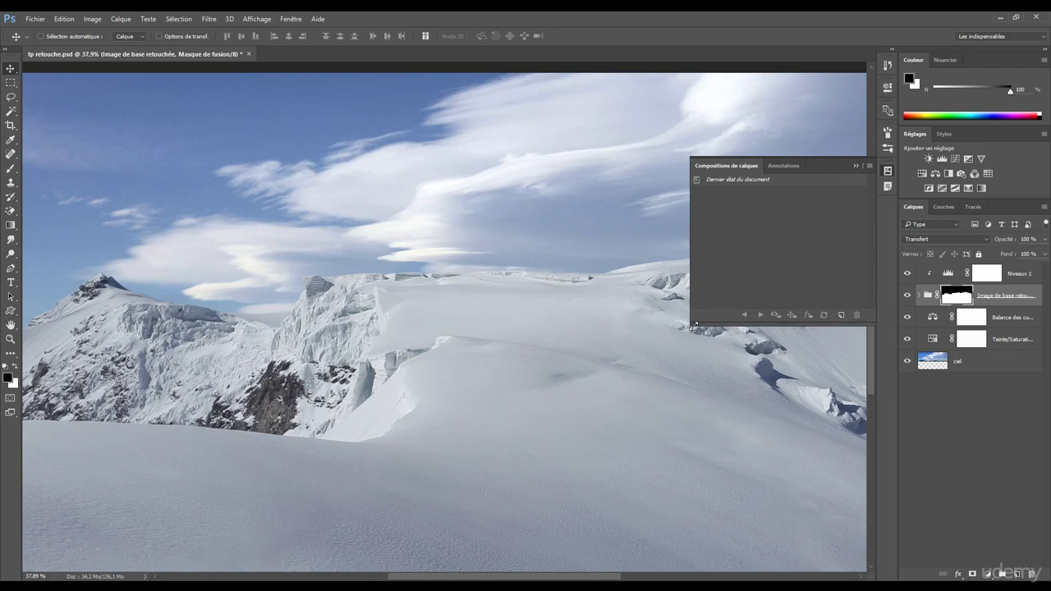
click(841, 316)
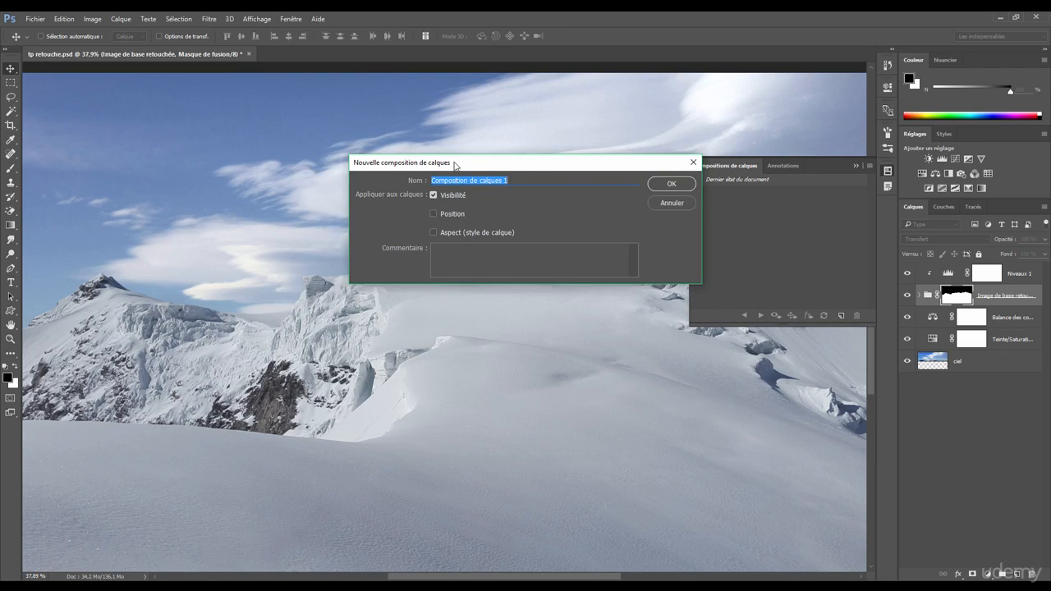
text(I)
drag(429, 166, 395, 152)
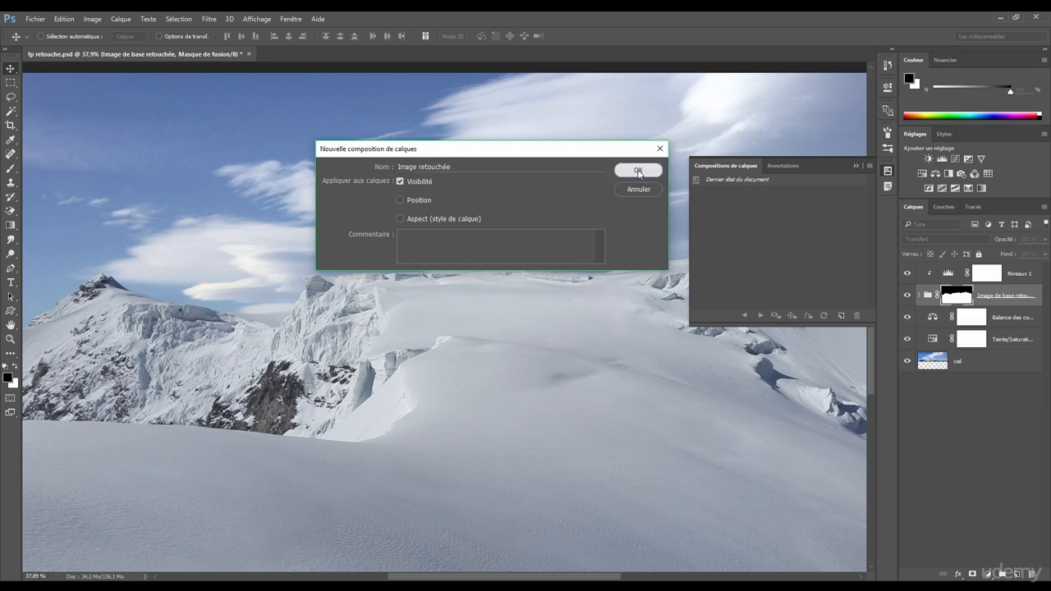
click(639, 170)
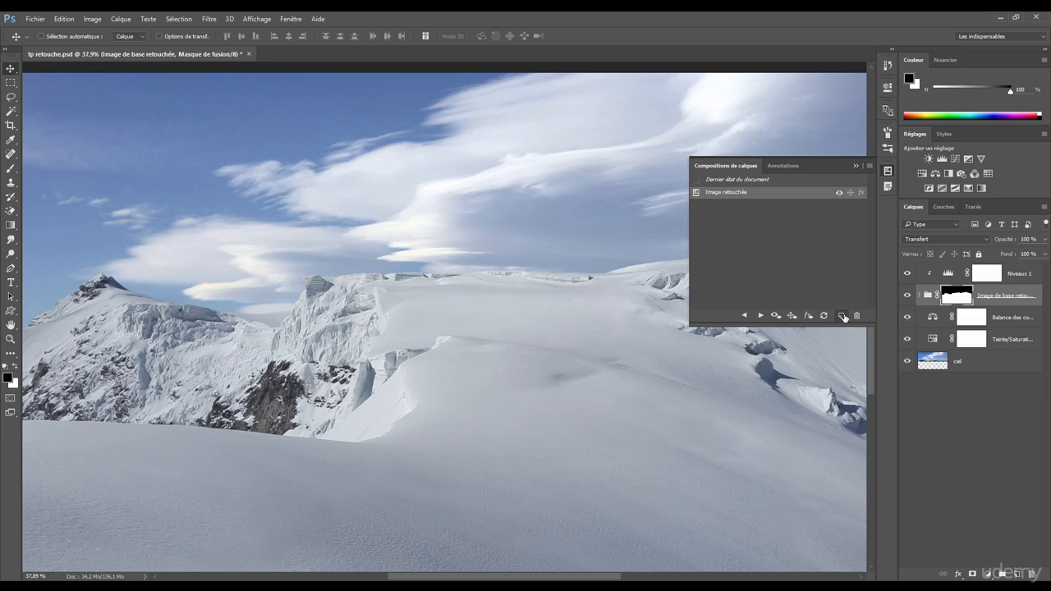
Create a second layer comp named "Image de base" that records layer visibility only
click(841, 316)
drag(435, 150, 432, 152)
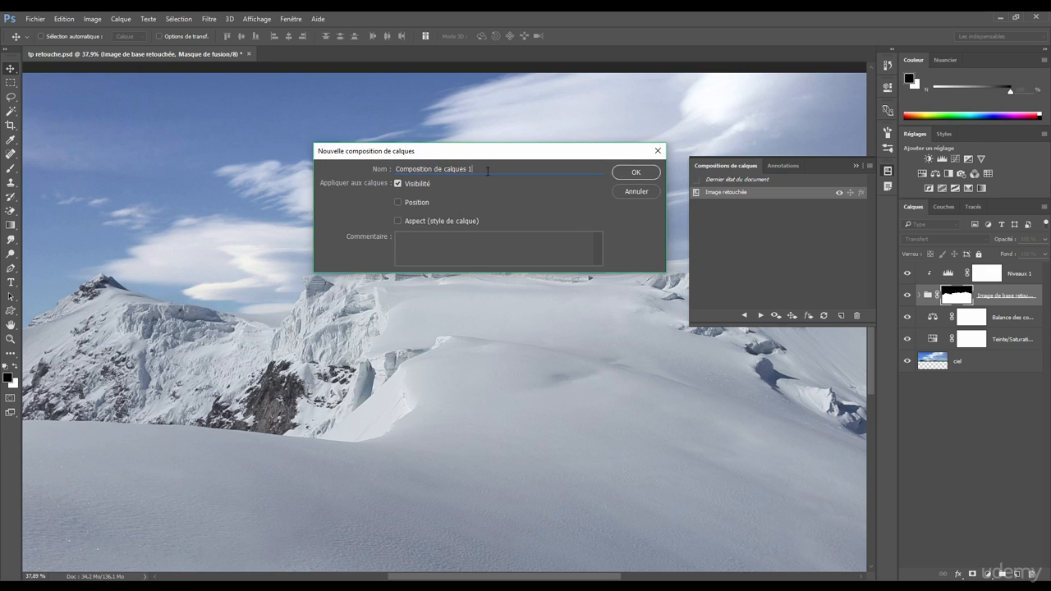
text(Image de base)
click(639, 174)
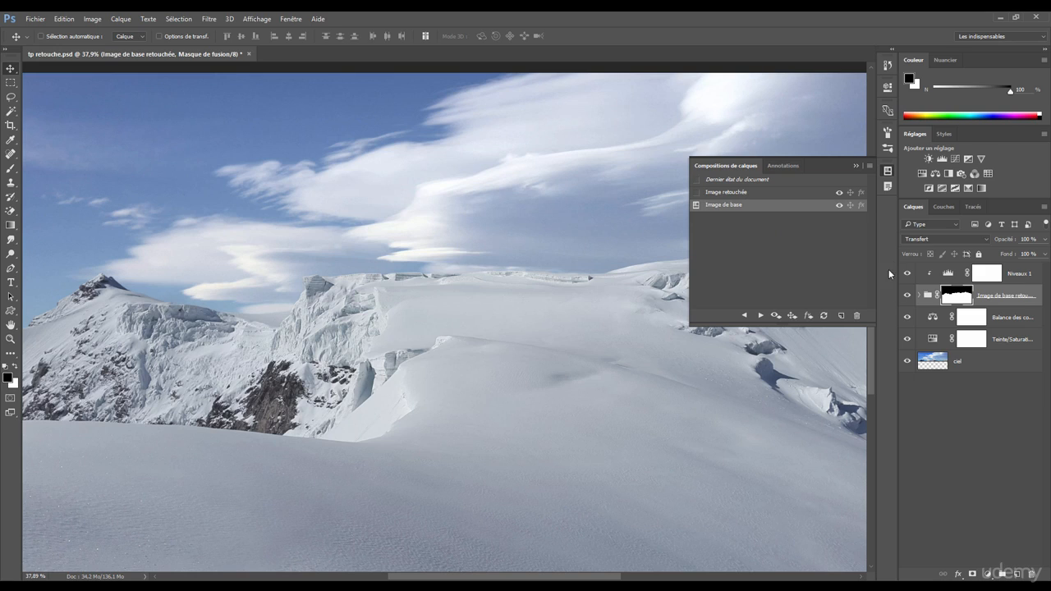
Expand the retouched image group and its subgroup, and hide everything except the "image de base" layer and its parent group
click(920, 295)
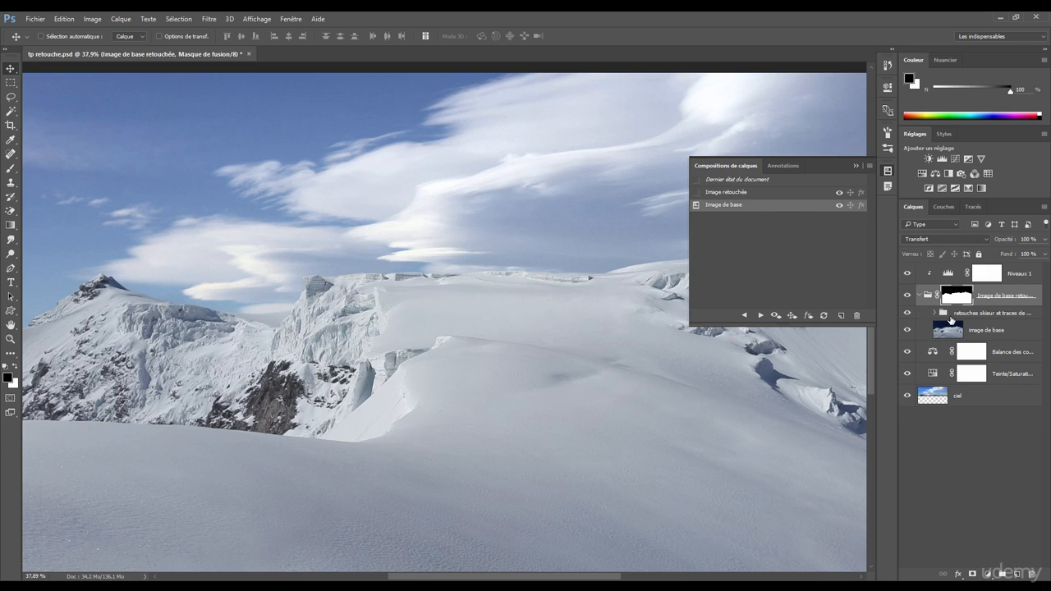
click(935, 314)
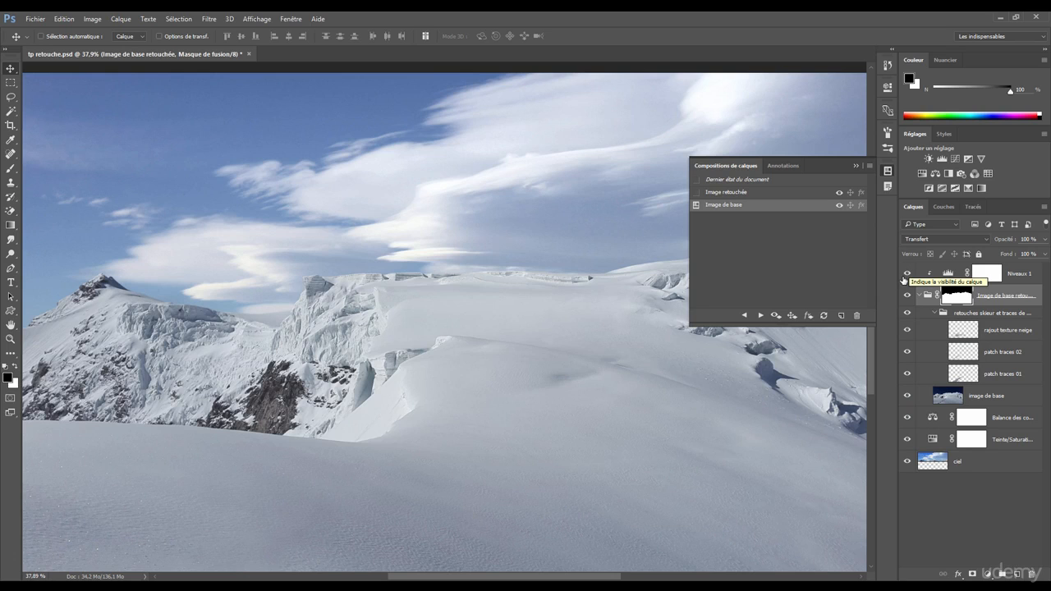
click(907, 274)
click(908, 295)
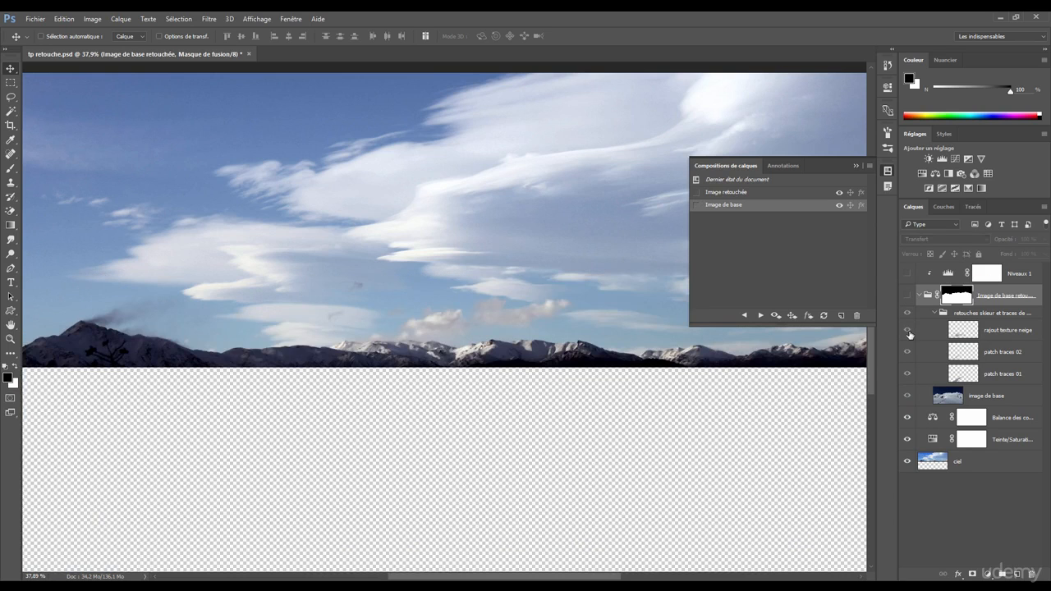
drag(909, 420, 908, 462)
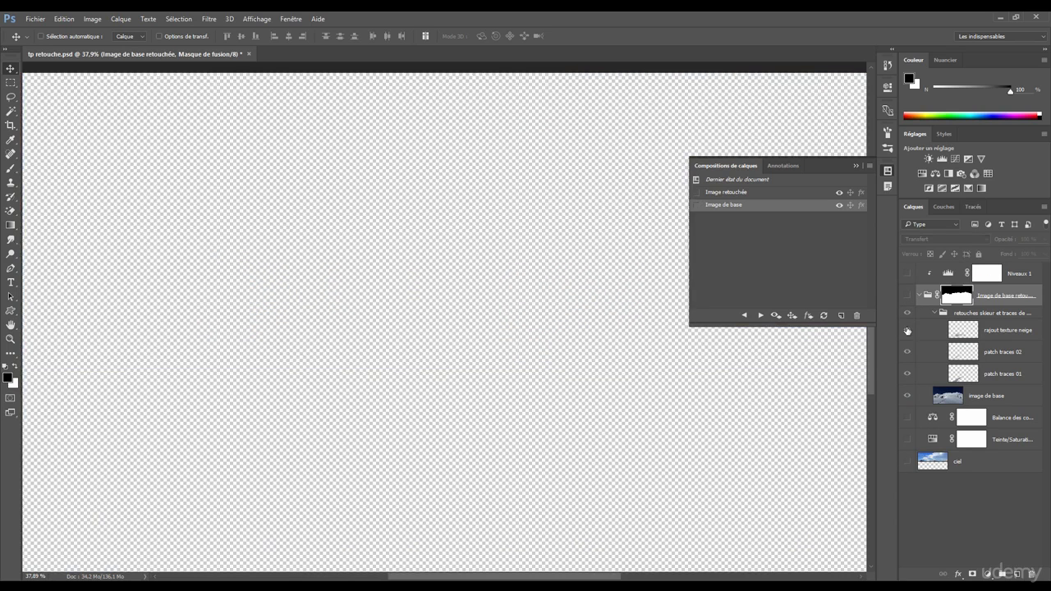
click(908, 295)
drag(908, 374, 907, 317)
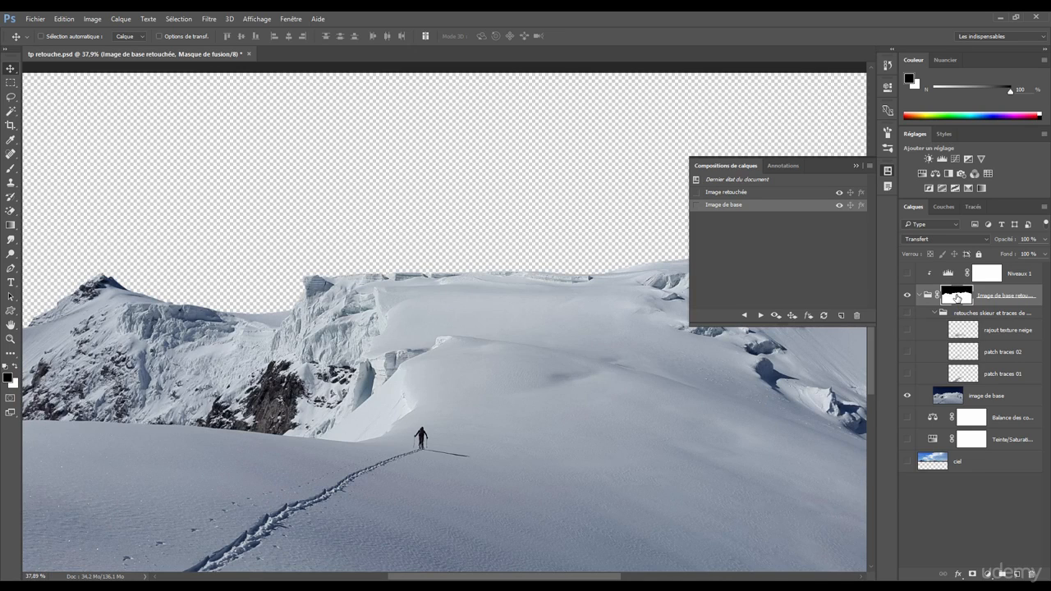
Disable the group's layer mask and update the "Image de base" layer comp with the current state
shift+click(957, 298)
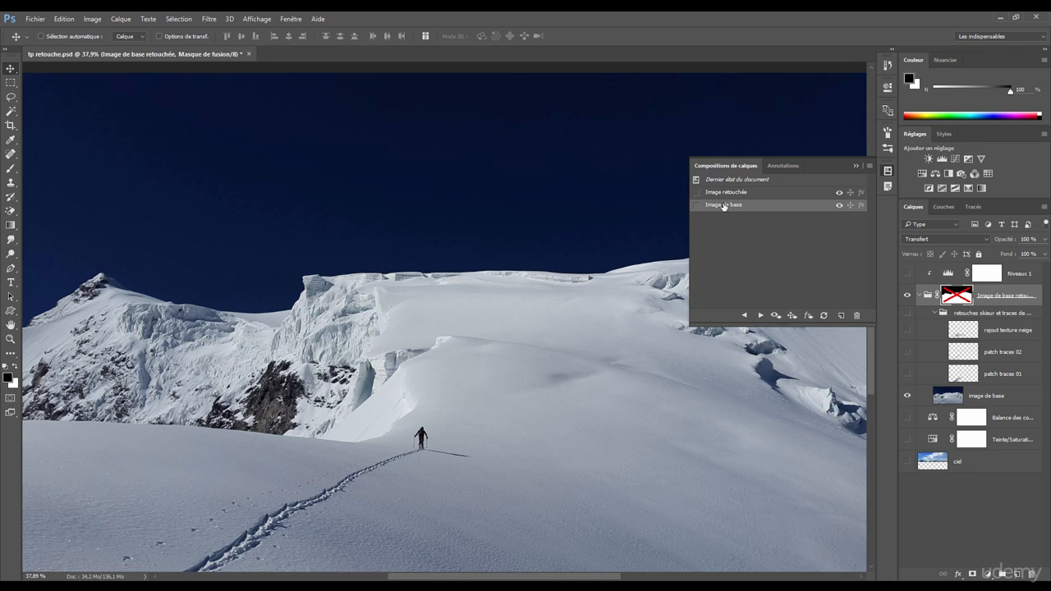
click(824, 317)
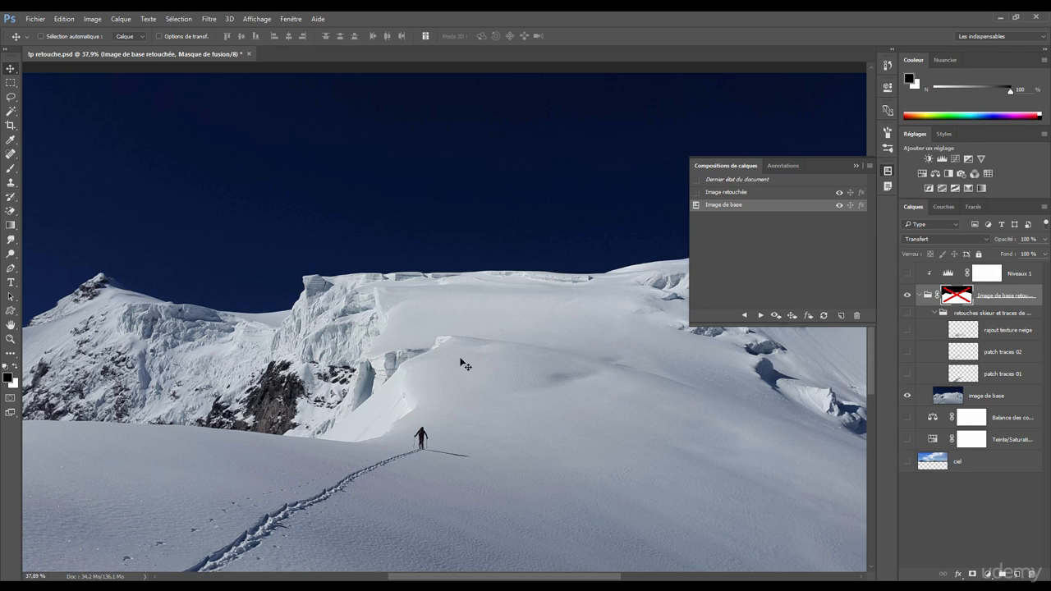
Compare the "Image retouchée" and "Image de base" layer comps on the whole image, ending on "Image retouchée"
scroll(461, 364, down, 4)
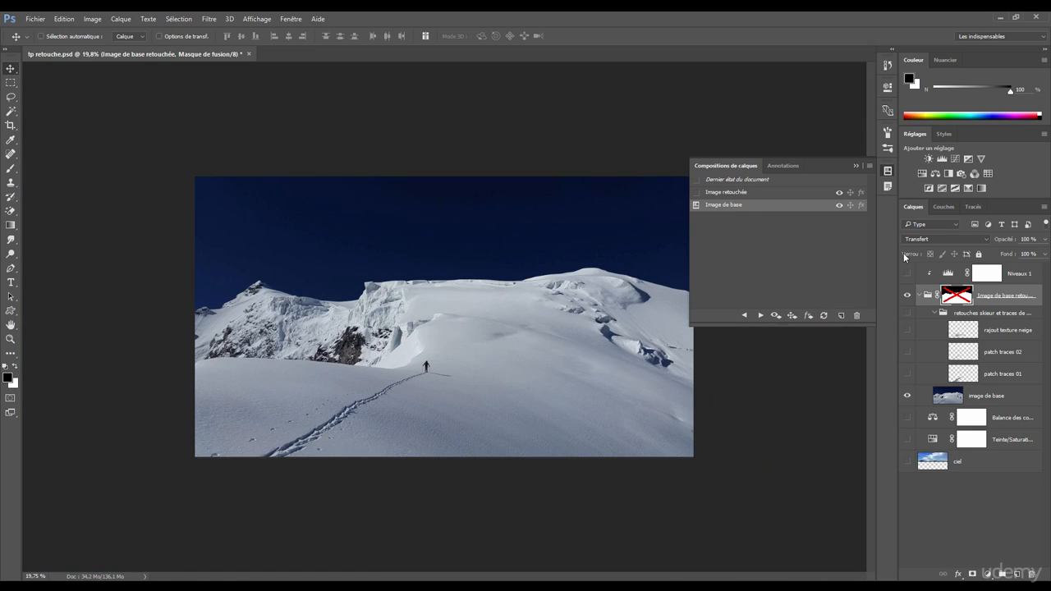
click(723, 194)
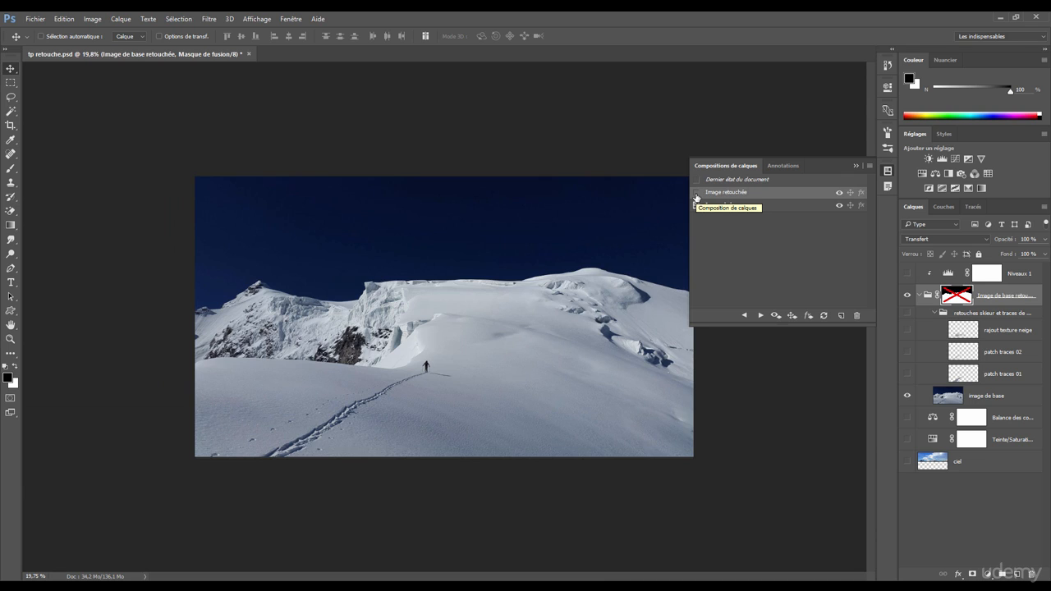
click(696, 194)
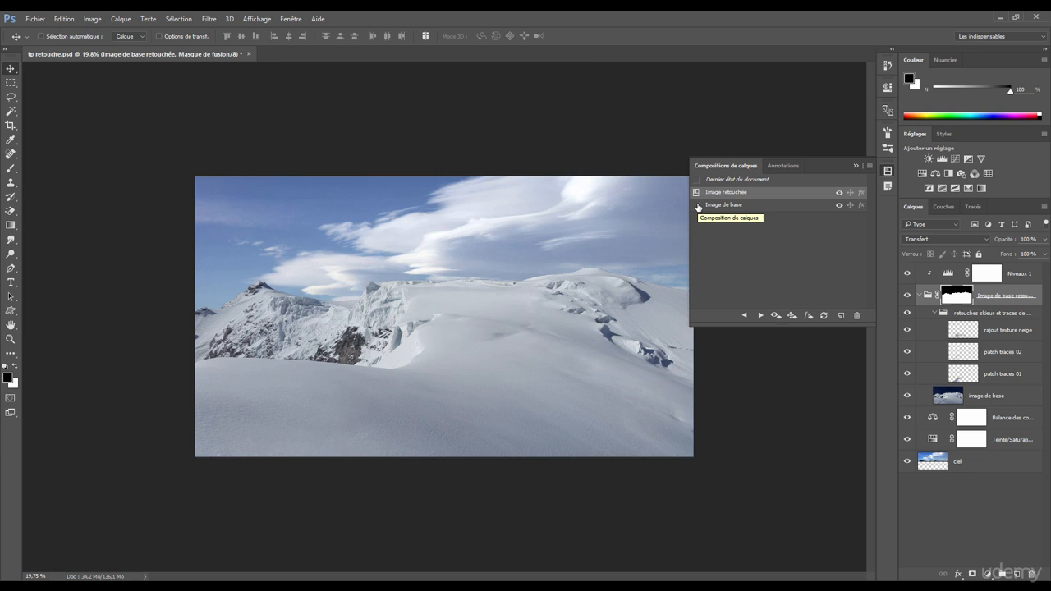
click(697, 205)
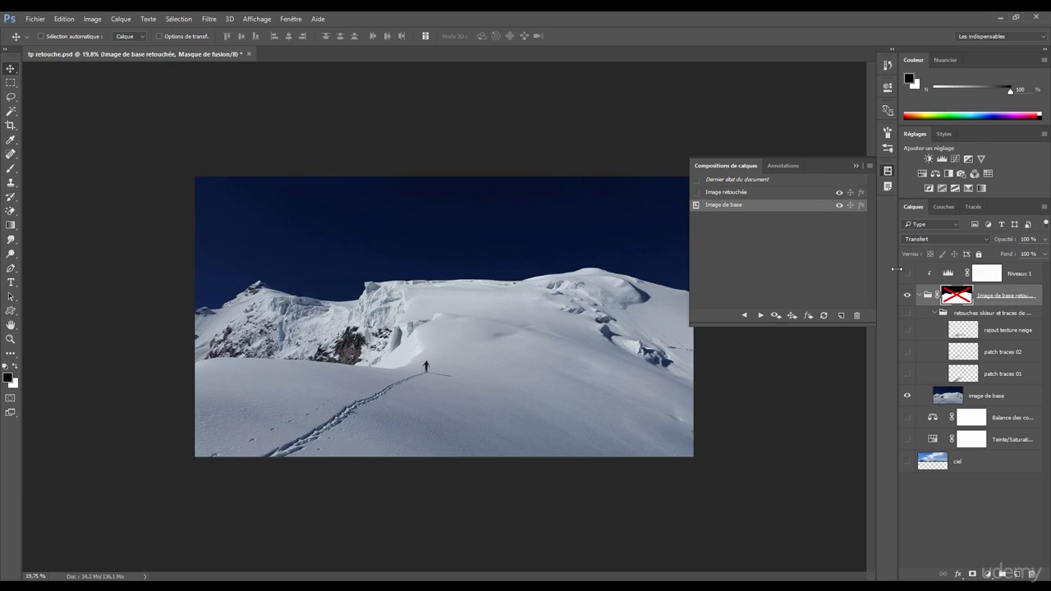
click(697, 194)
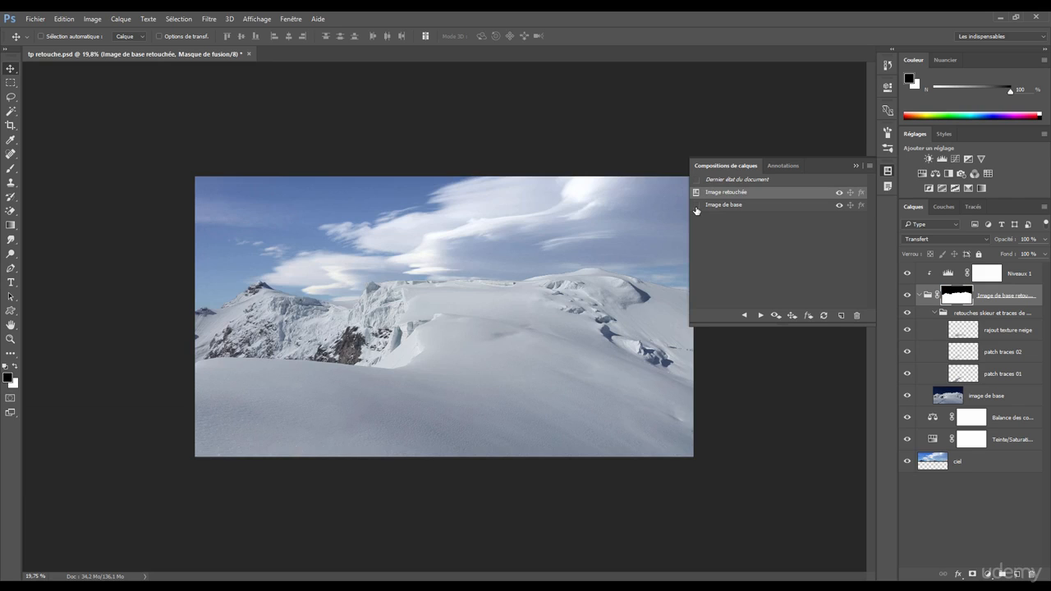
Alternate several times between the "Image de base" and "Image retouchée" layer comps, finishing with the retouched version applied
click(696, 205)
click(696, 192)
click(697, 205)
click(698, 193)
click(697, 205)
click(697, 193)
click(697, 205)
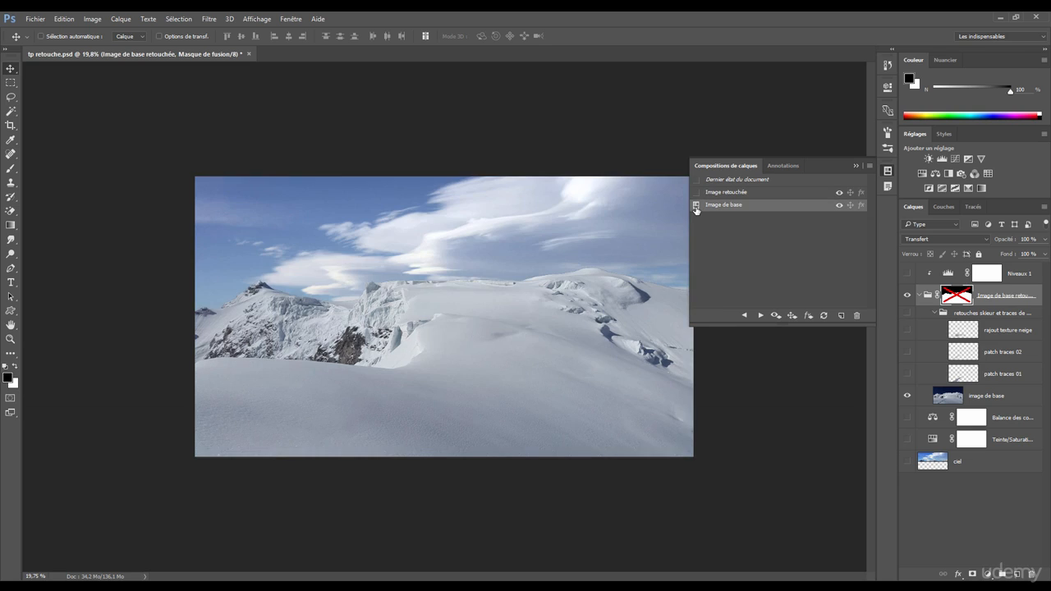
click(698, 193)
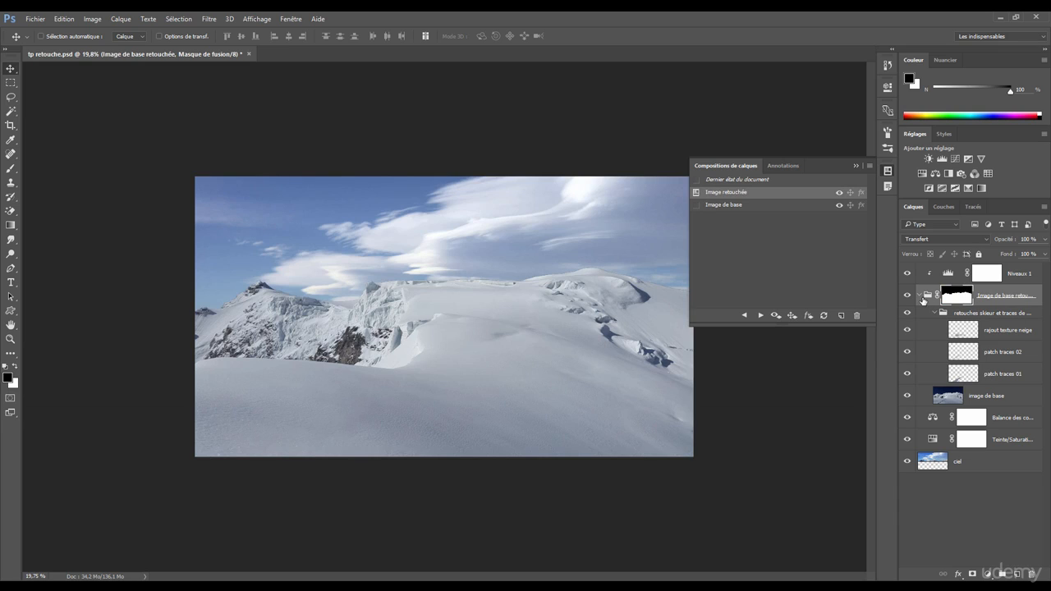
Collapse the masked image group, then group the color balance, hue/saturation and ciel layers under the name "Ciel"
click(920, 295)
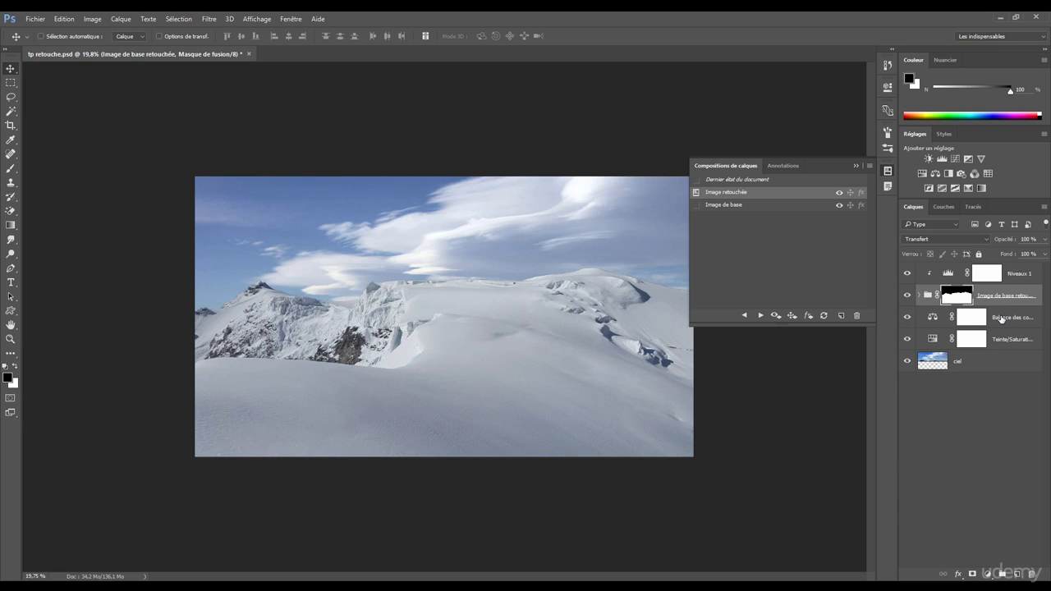
click(982, 327)
shift+click(980, 369)
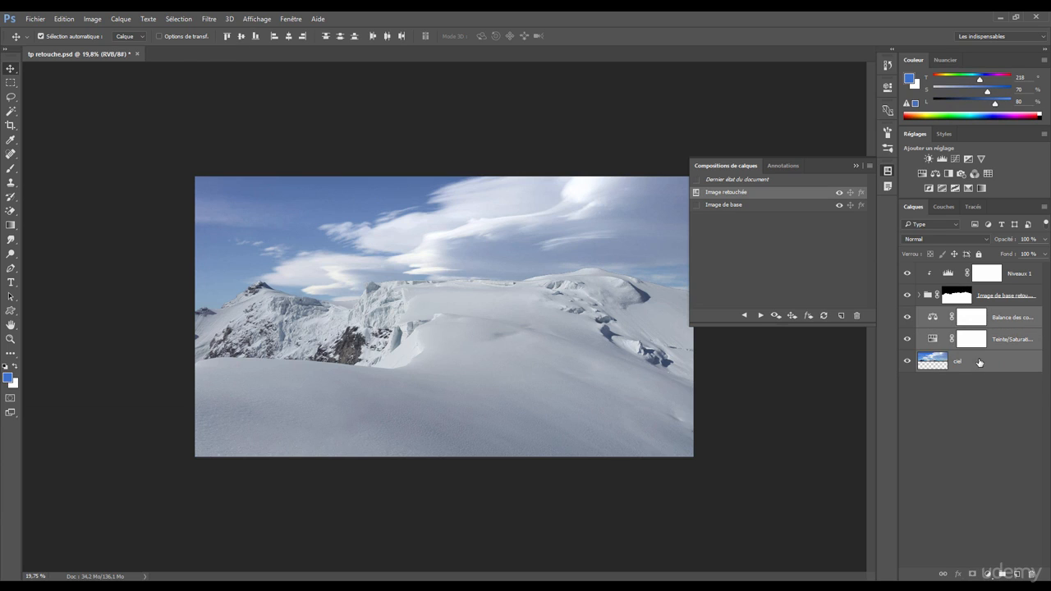
key(ctrl+g)
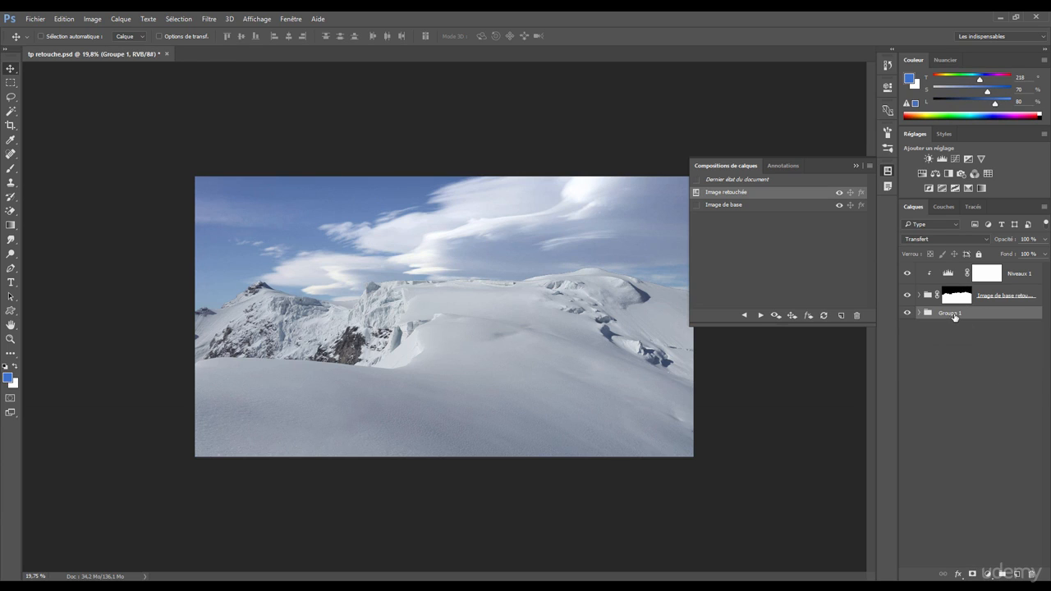
double_click(952, 314)
text(Ciel)
key(Return)
Group the Niveaux 1 adjustment layer together with the masked image group beneath it
click(999, 295)
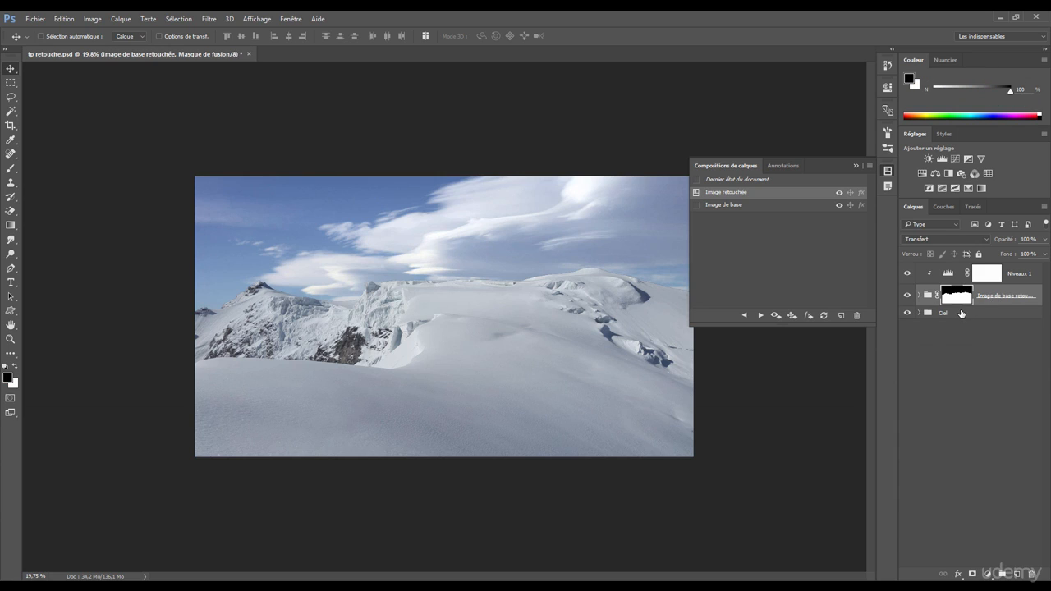
click(961, 315)
click(1023, 277)
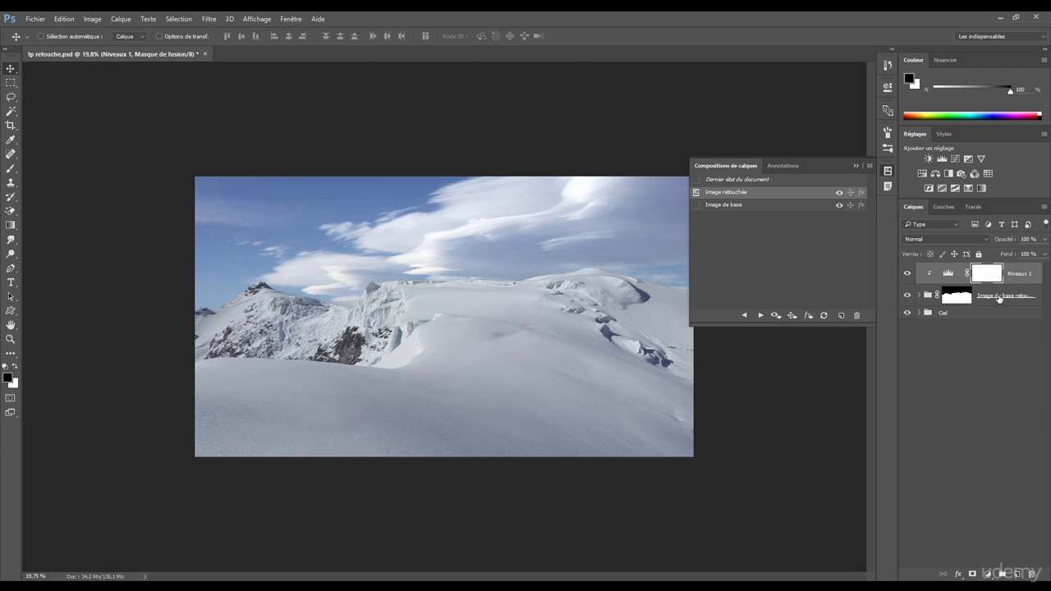
click(1000, 299)
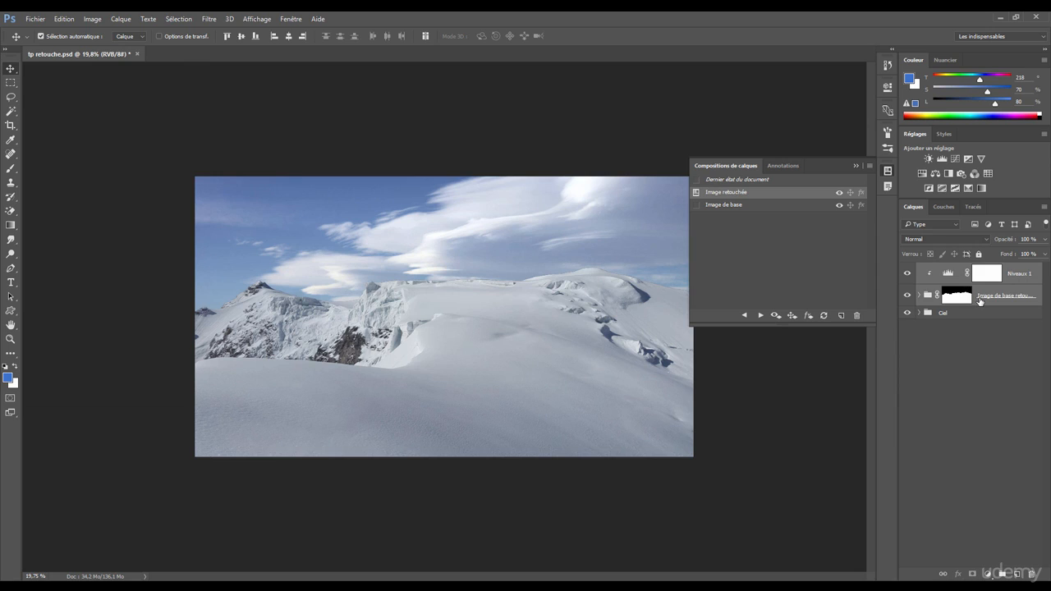
key(ctrl+g)
Rename the new group holding Niveaux 1 and the masked image as "Image de base retouché"
double_click(944, 272)
text(Imag)
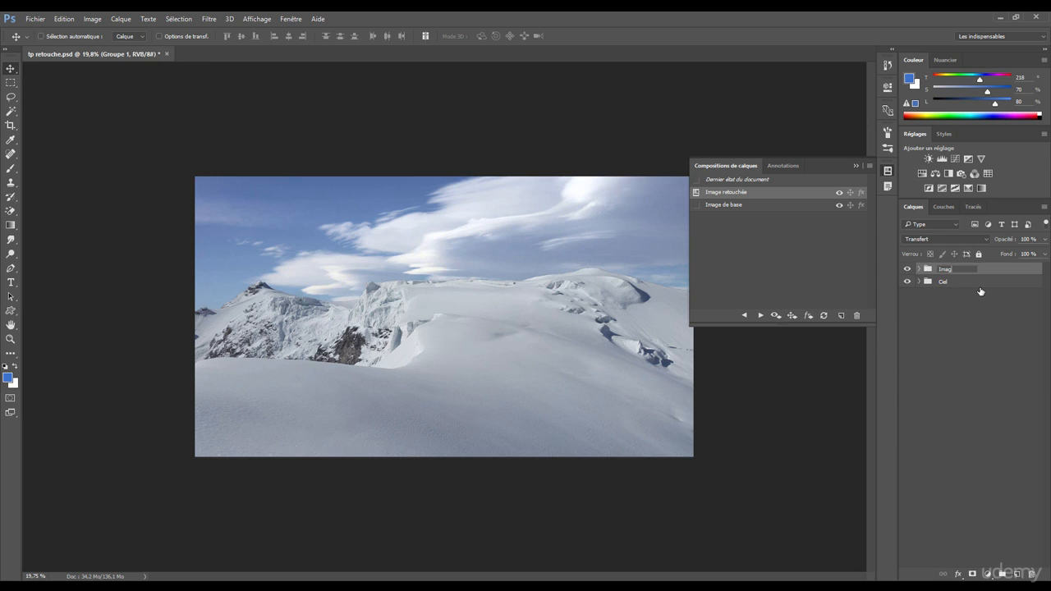
text(e retouchée de base)
key(BackSpace)
key(BackSpace)
key(BackSpace)
key(BackSpace)
key(BackSpace)
key(BackSpace)
key(BackSpace)
key(BackSpace)
key(BackSpace)
key(BackSpace)
key(BackSpace)
text(de base retouchéd)
key(Return)
double_click(1002, 269)
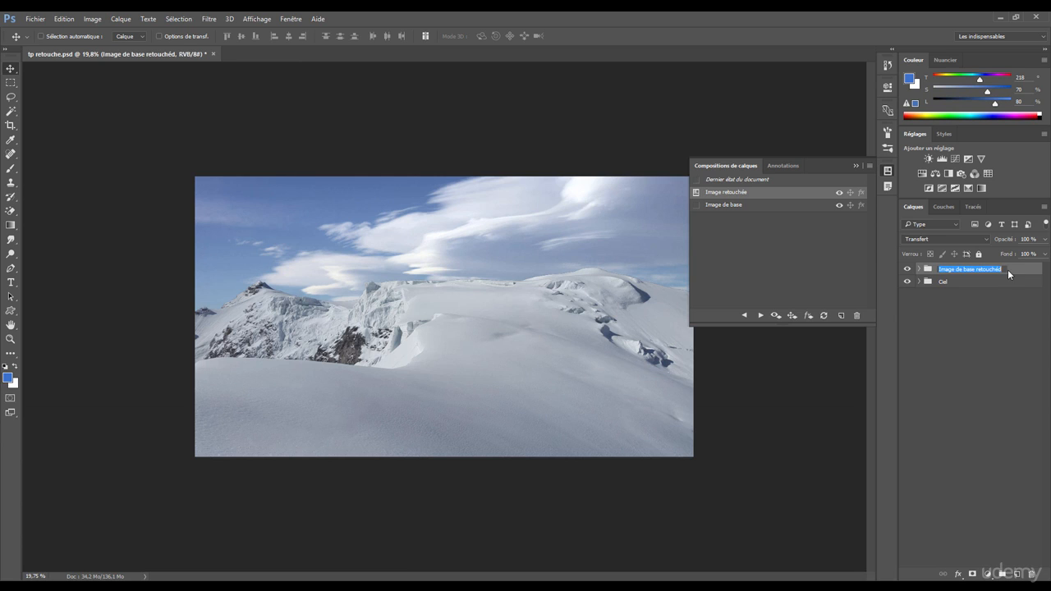
click(1003, 271)
key(BackSpace)
click(947, 314)
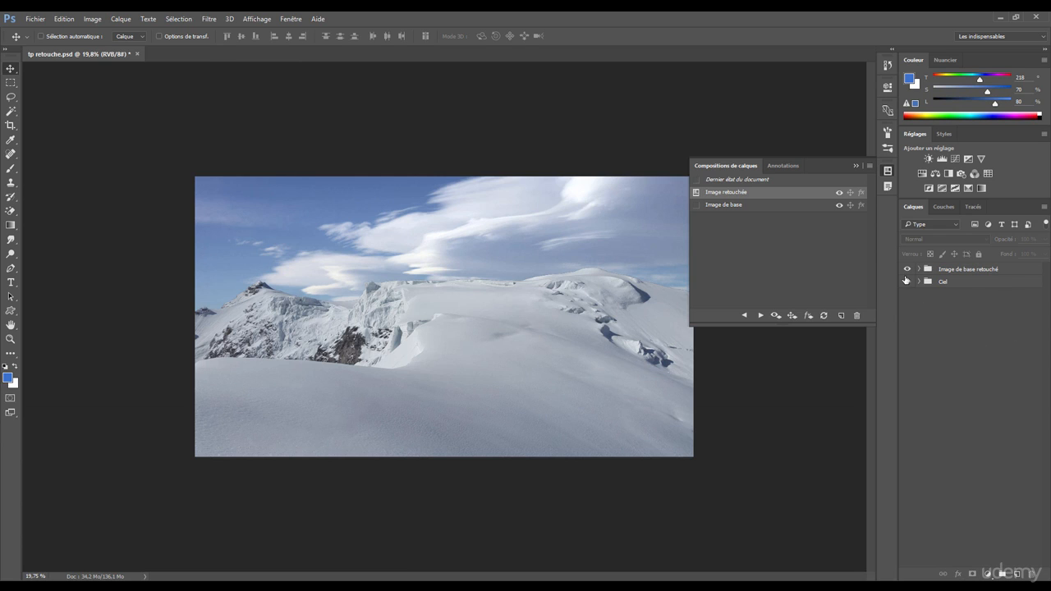
Check what the Ciel group and the nested skier and tracks retouching group contribute by toggling their visibility
click(907, 282)
click(907, 282)
click(919, 269)
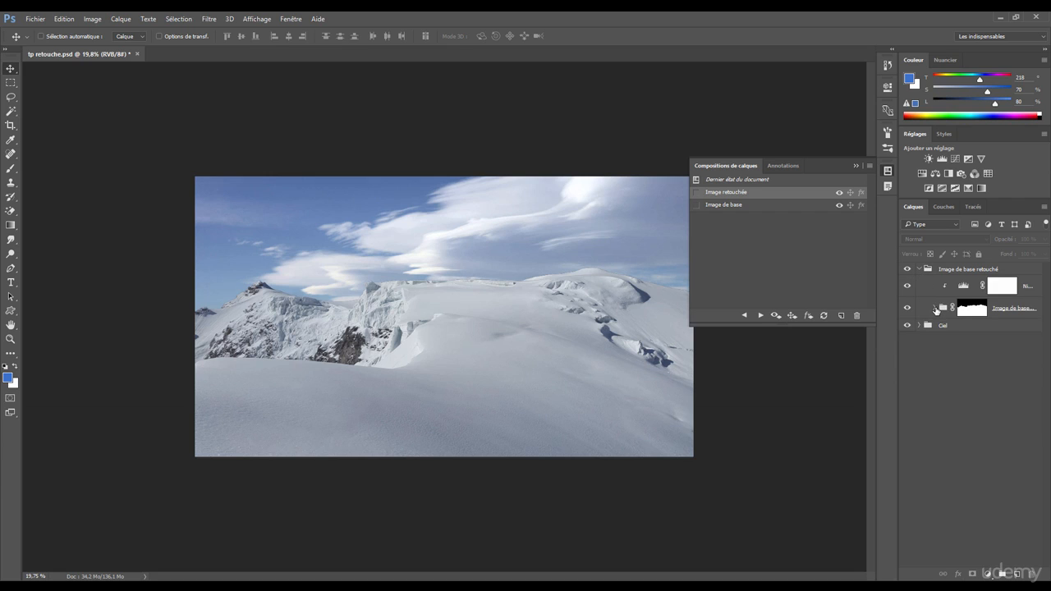
click(948, 325)
click(951, 326)
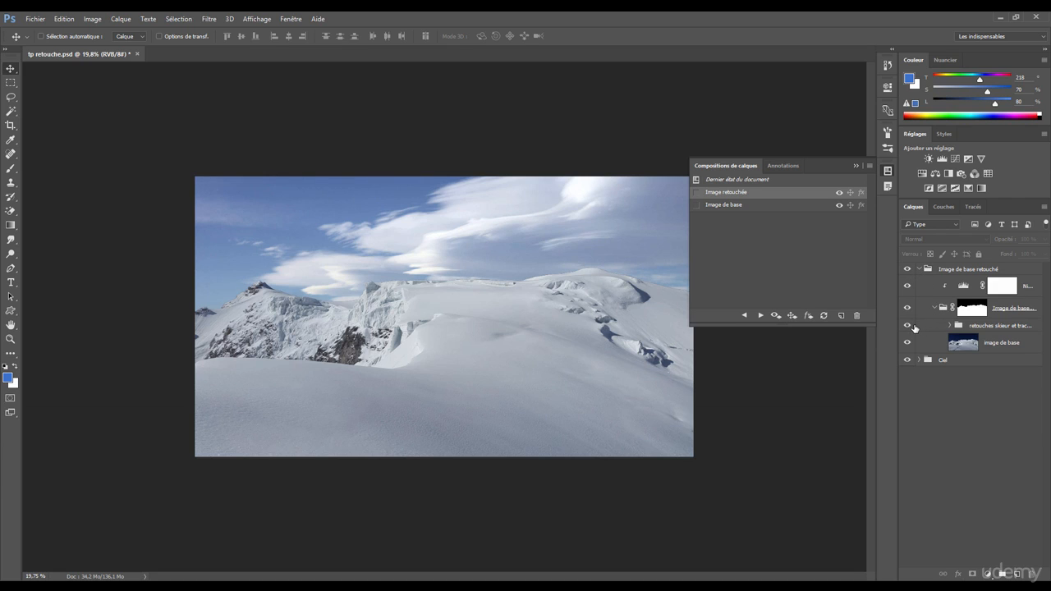
click(908, 326)
click(908, 326)
click(907, 326)
click(907, 326)
Check the Niveaux 1 layer and the whole "Image de base retouché" group by toggling visibility, leaving the groups collapsed and visible
click(935, 308)
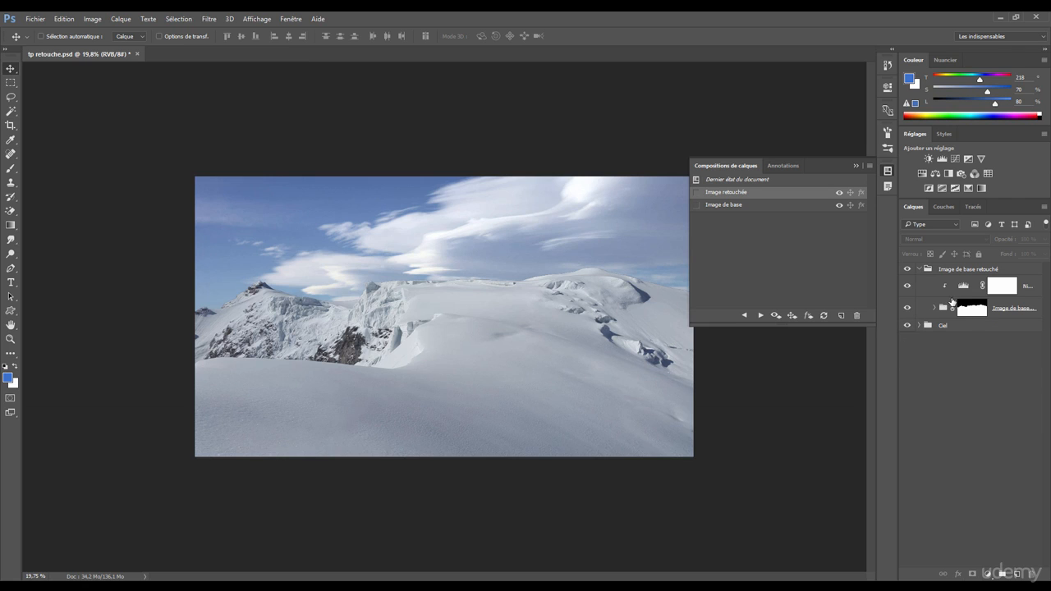
click(908, 286)
click(919, 270)
click(908, 270)
click(908, 270)
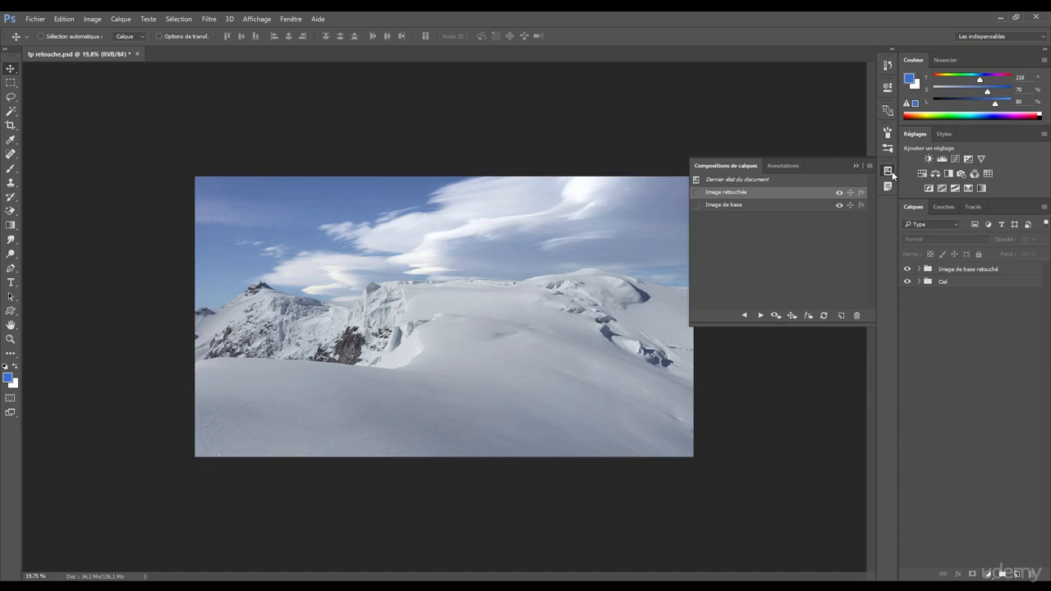
Put away the layer comps list and enlarge the composite for a final review of the whole image
click(890, 172)
drag(510, 338, 516, 343)
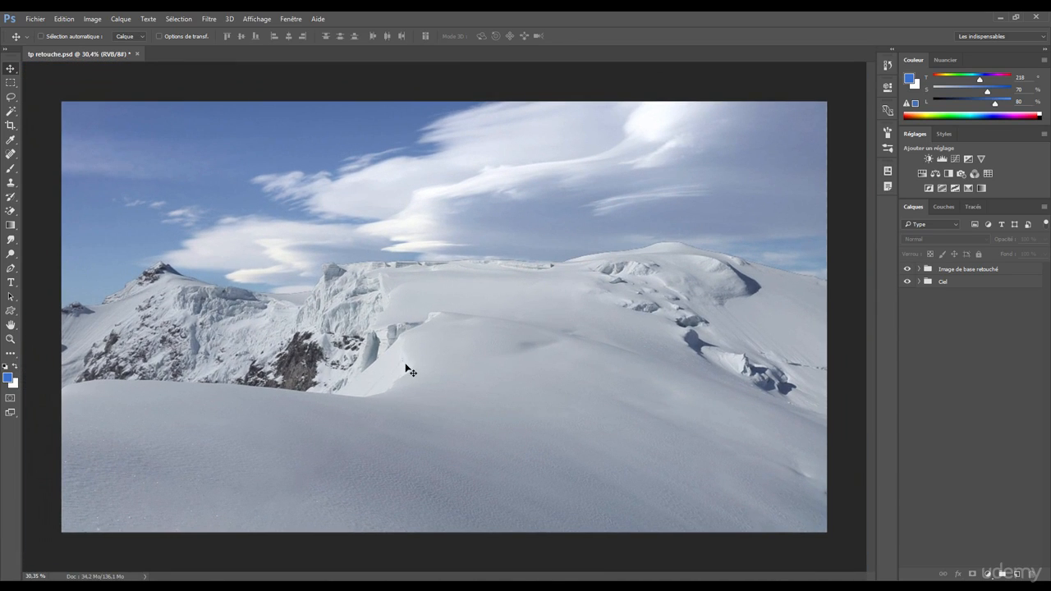